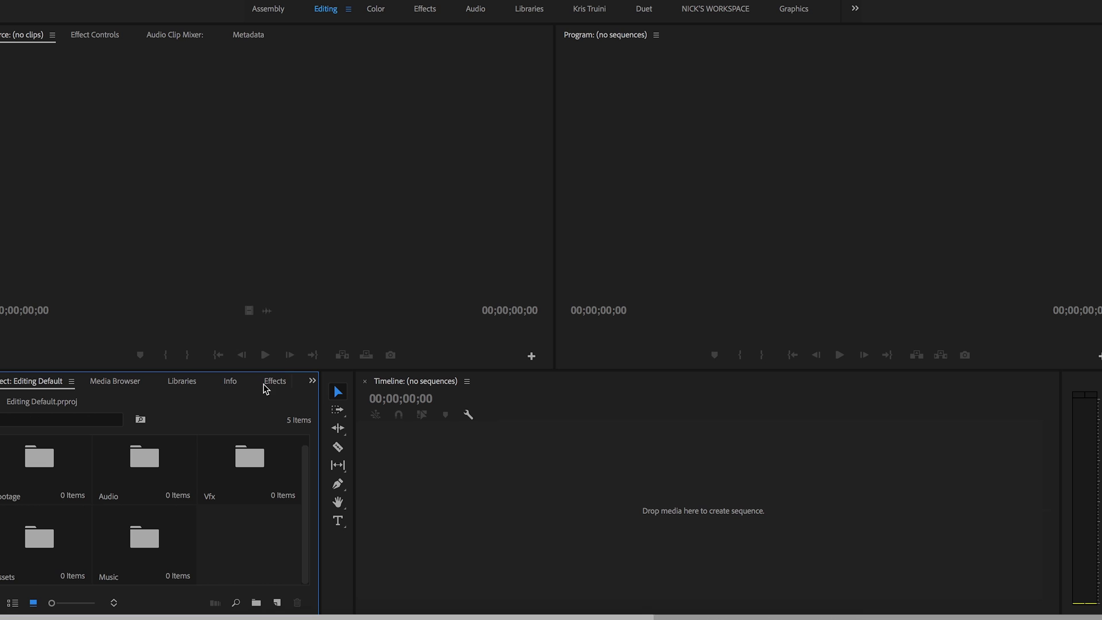
# Move the Effects panel tab into its own new dock position.
pyautogui.moveTo(274, 389); pyautogui.dragTo(112, 40)
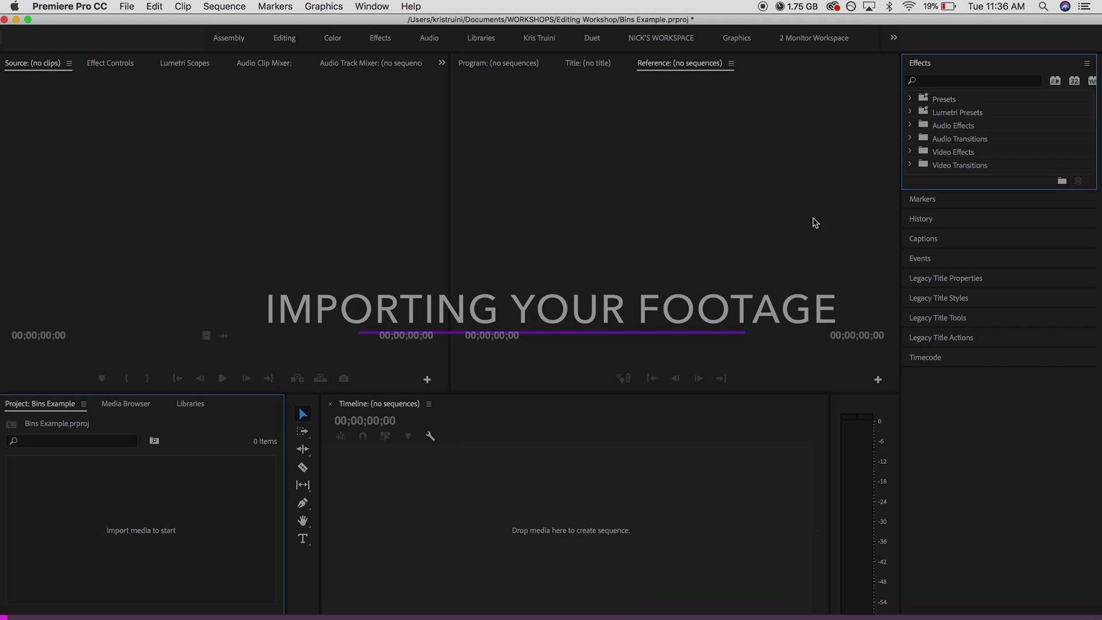
pyautogui.click(373, 6)
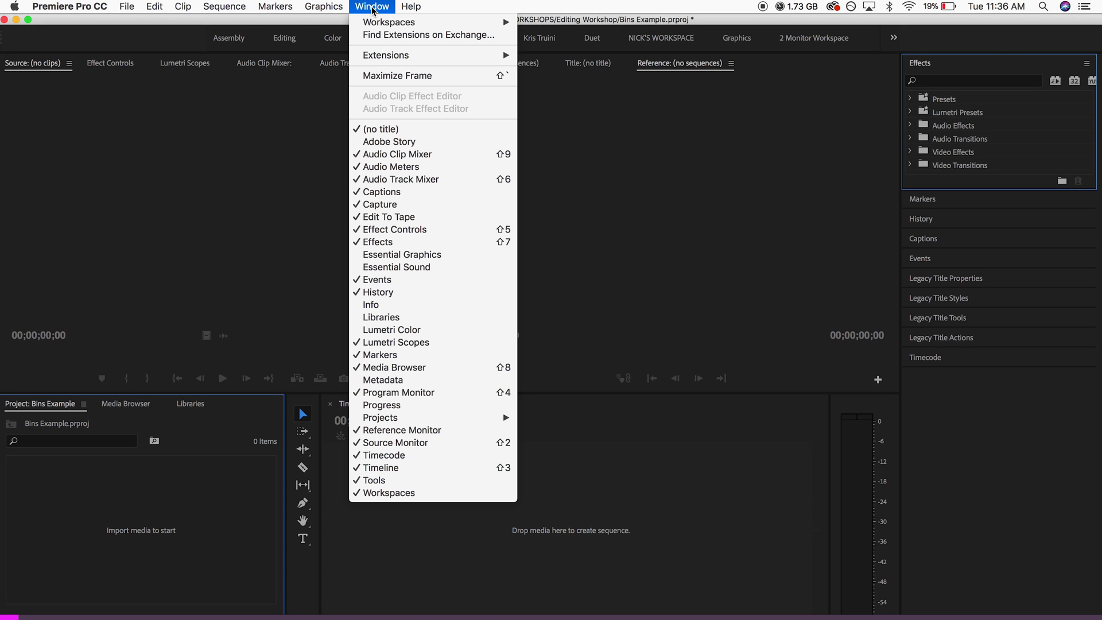
pyautogui.moveTo(381, 22)
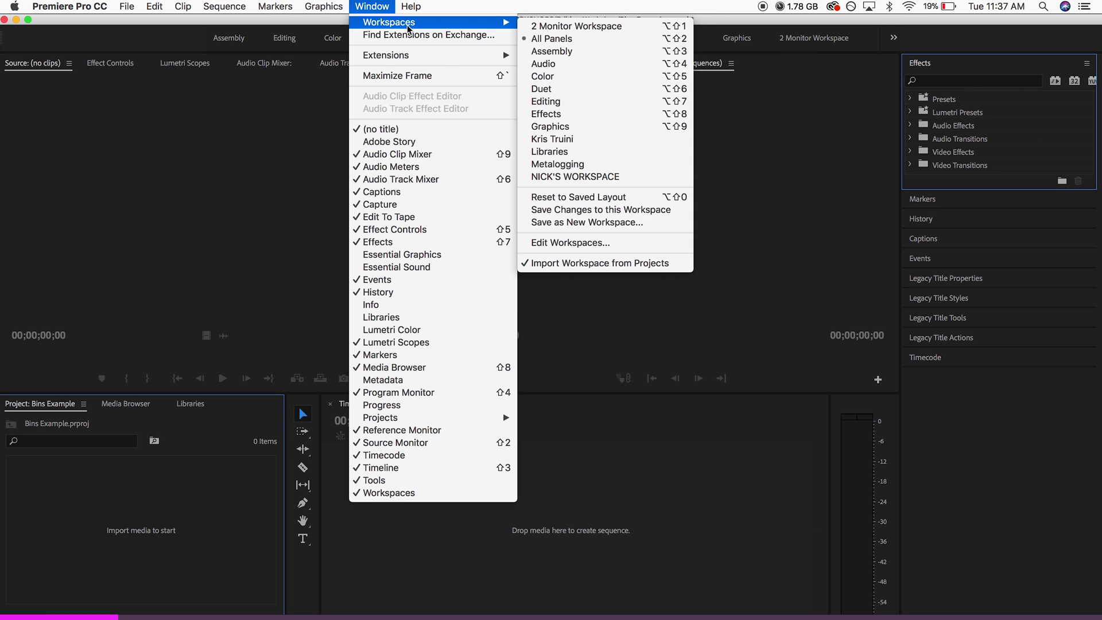
pyautogui.click(148, 286)
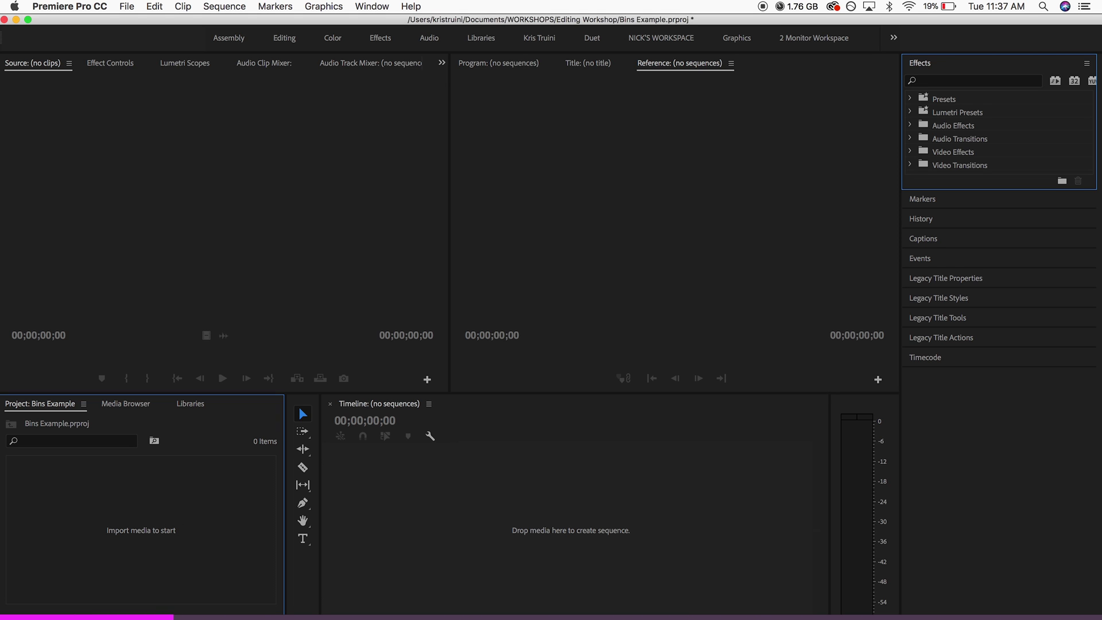
pyautogui.press('super+Tab')
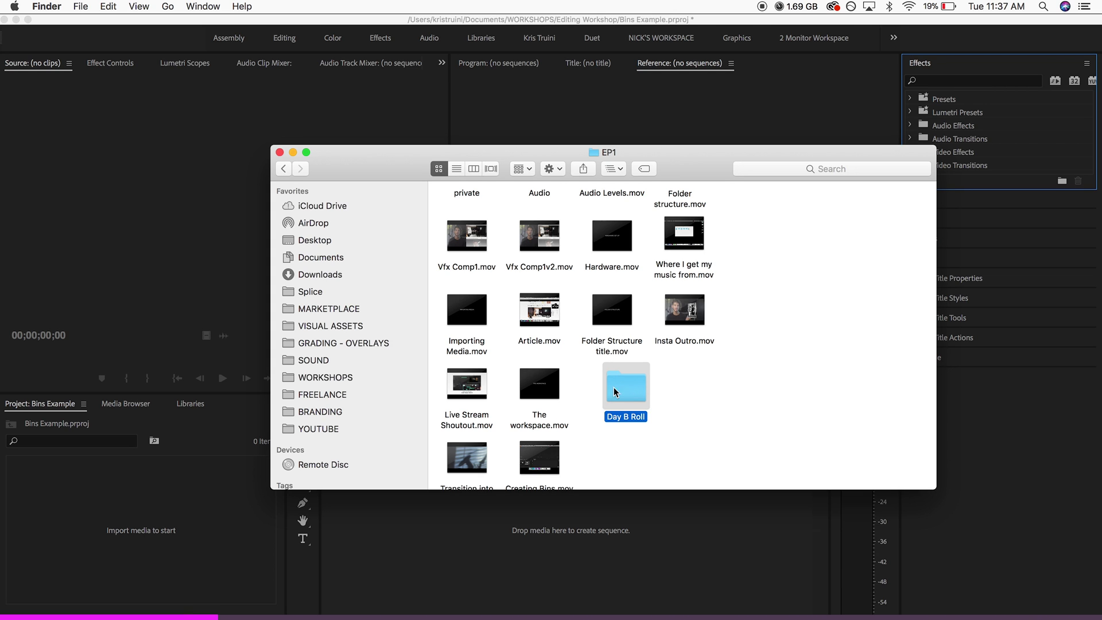
# Import the Day B Roll folder as a 123-clip bin, dismissing the File Import Failure warning.
pyautogui.moveTo(628, 392); pyautogui.dragTo(138, 510)
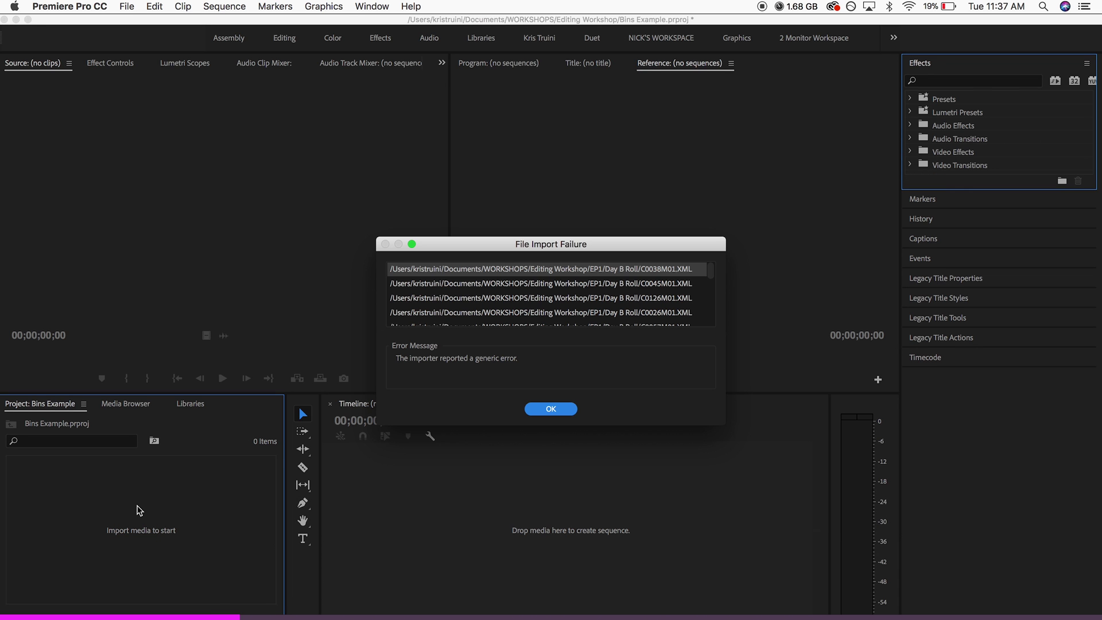
pyautogui.click(545, 409)
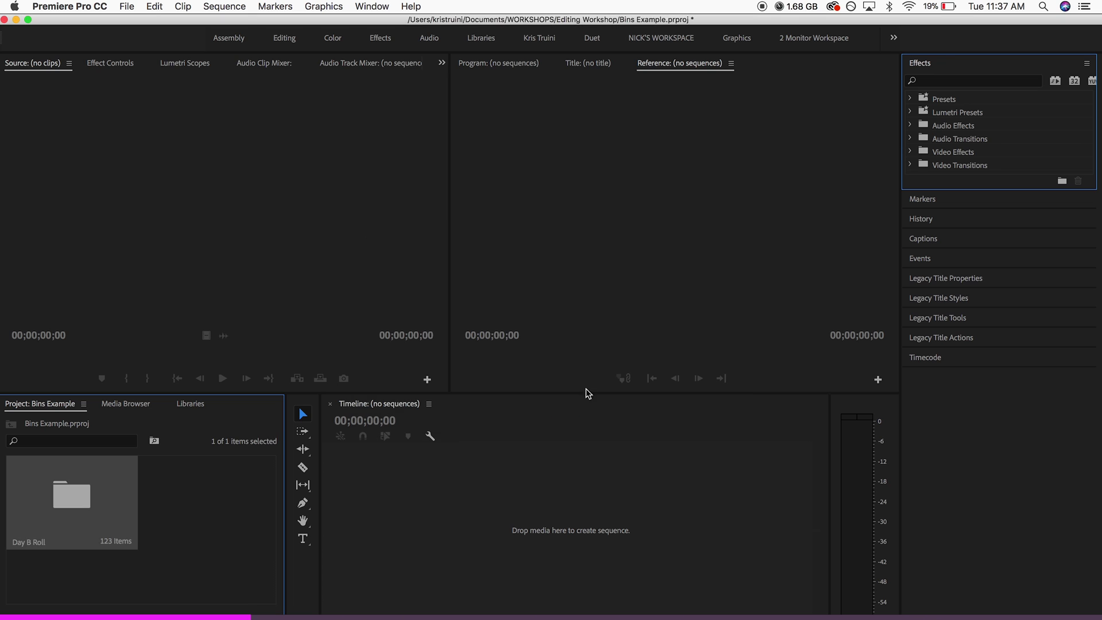
pyautogui.doubleClick(64, 504)
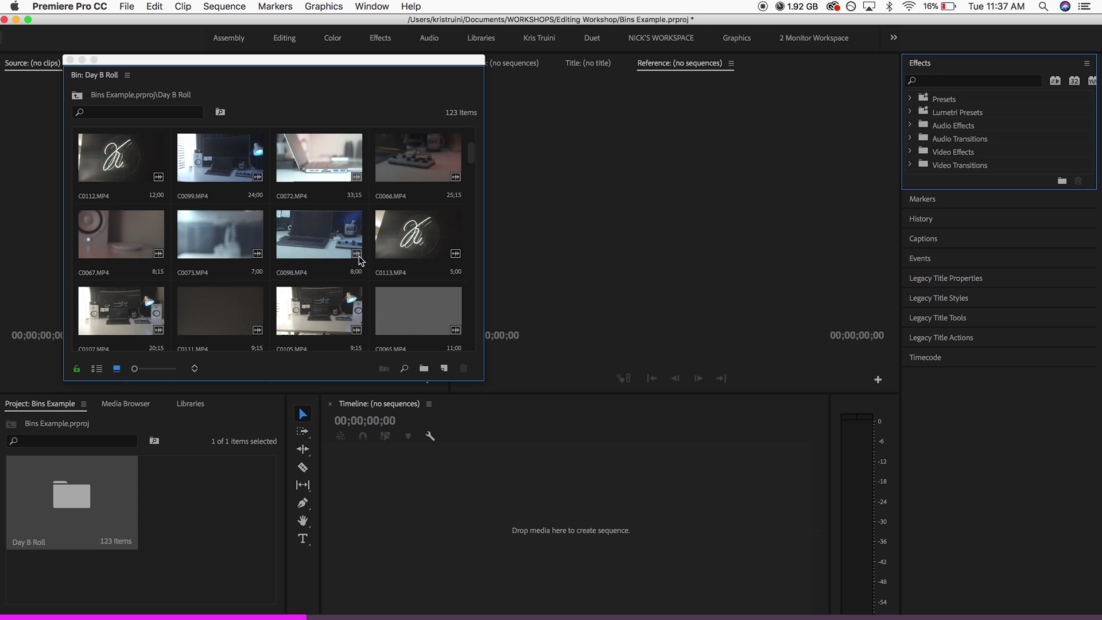
# Re-sort the Day B Roll bin's clips into numbered order and scroll to the C0015 clips.
pyautogui.click(195, 370)
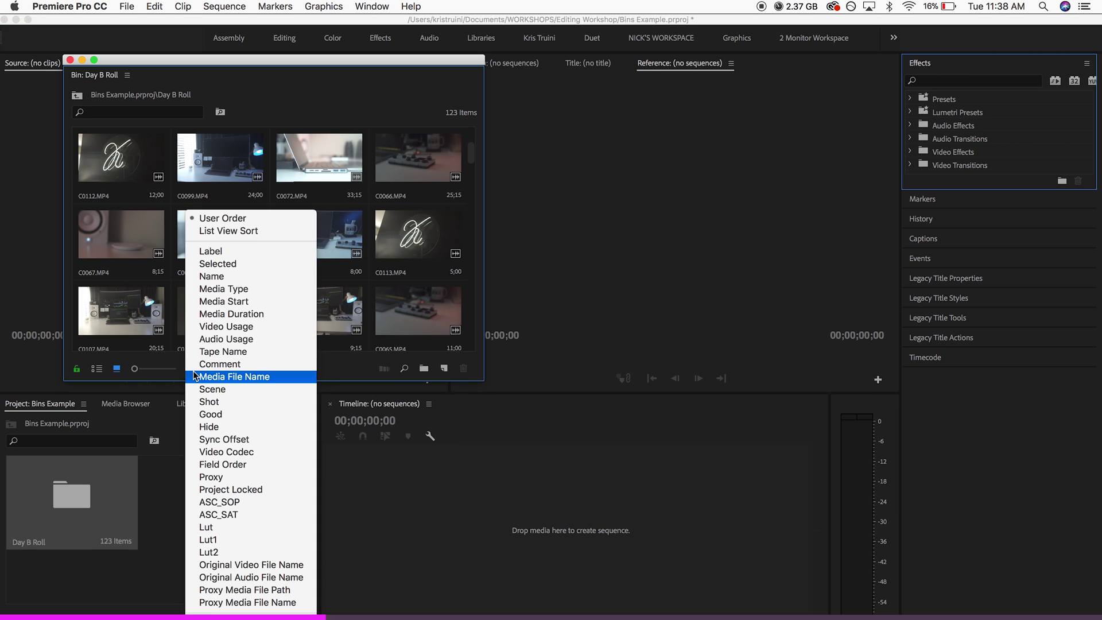
pyautogui.click(222, 278)
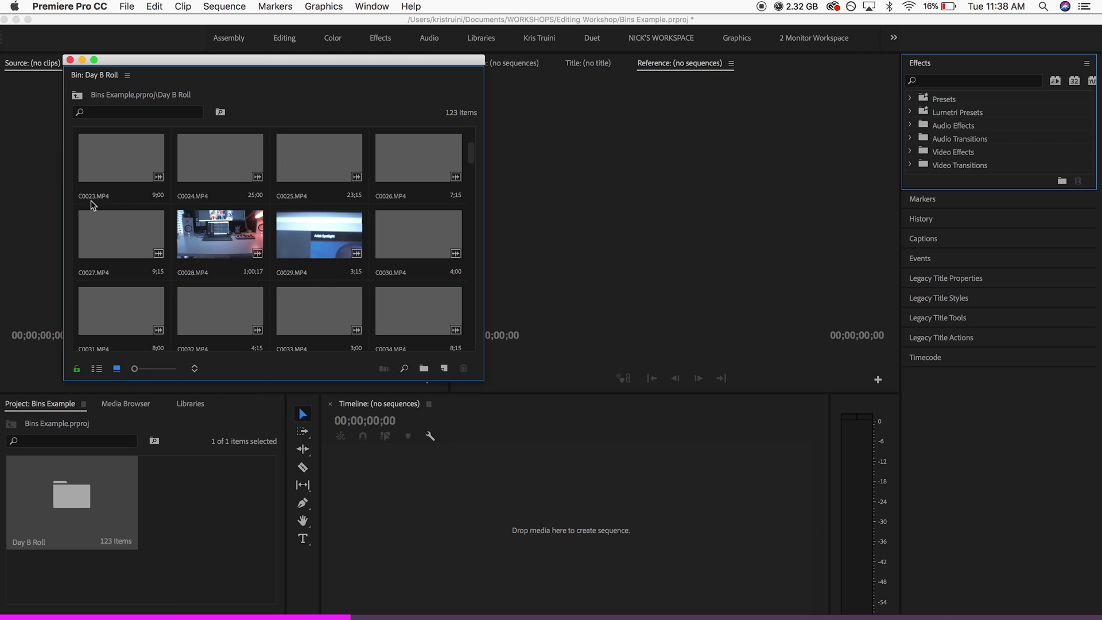
pyautogui.scroll(3, 86, 210)
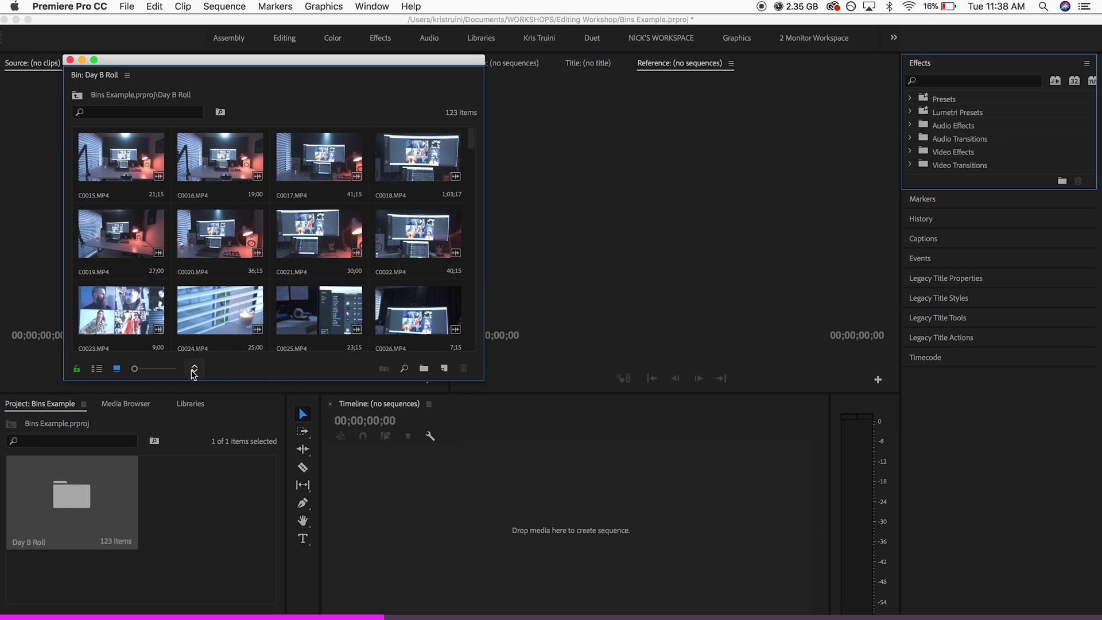
pyautogui.scroll(-3, 256, 247)
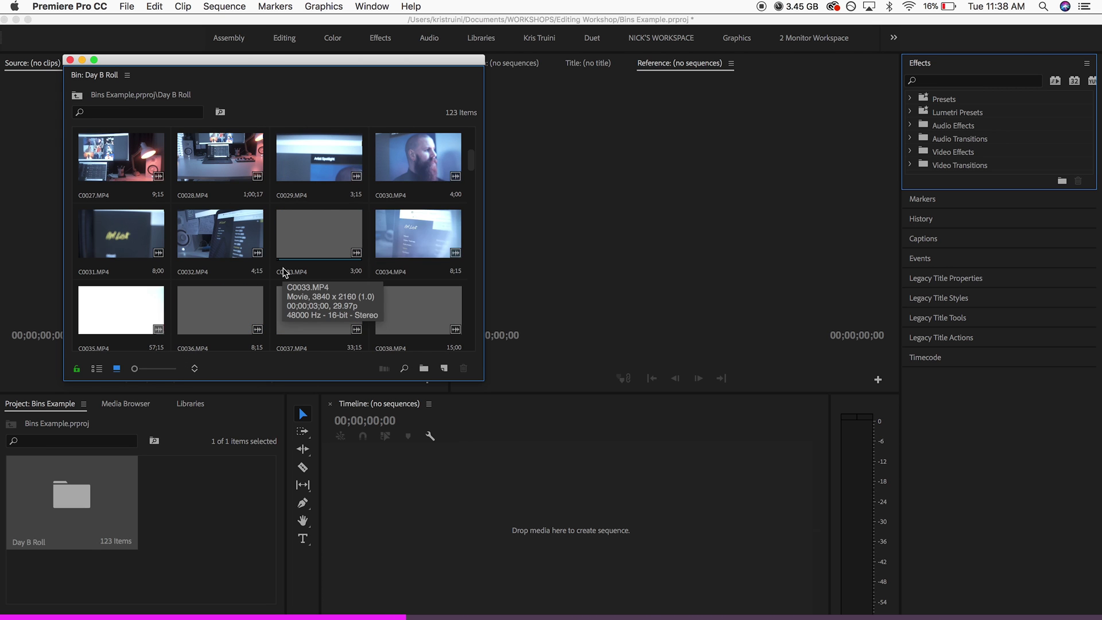
pyautogui.scroll(3, 283, 272)
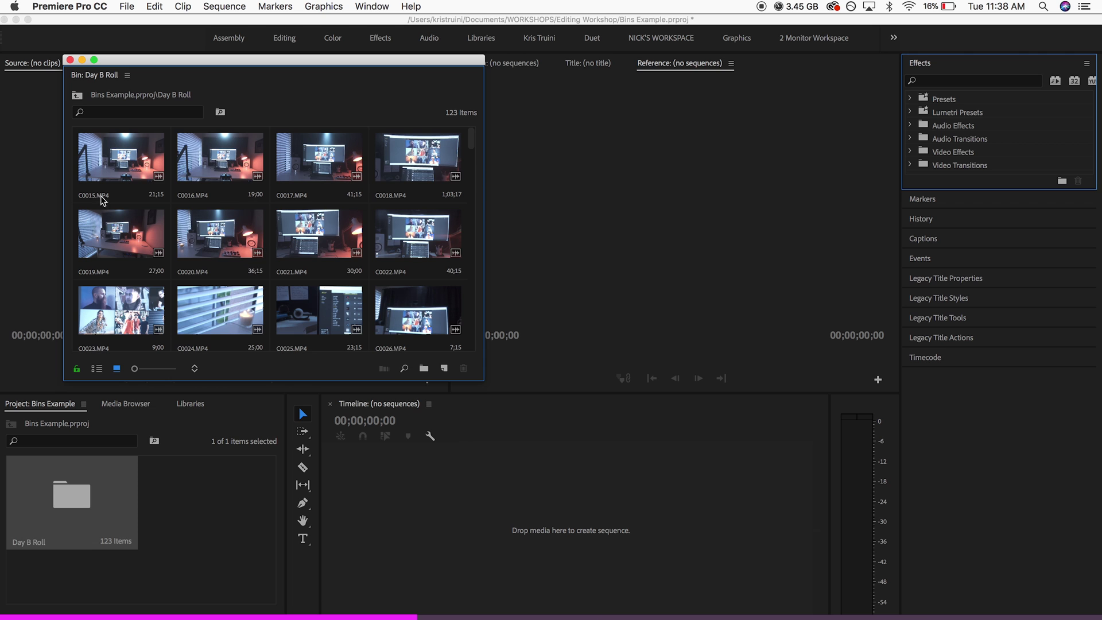
pyautogui.scroll(-3, 339, 255)
pyautogui.scroll(-2, 324, 230)
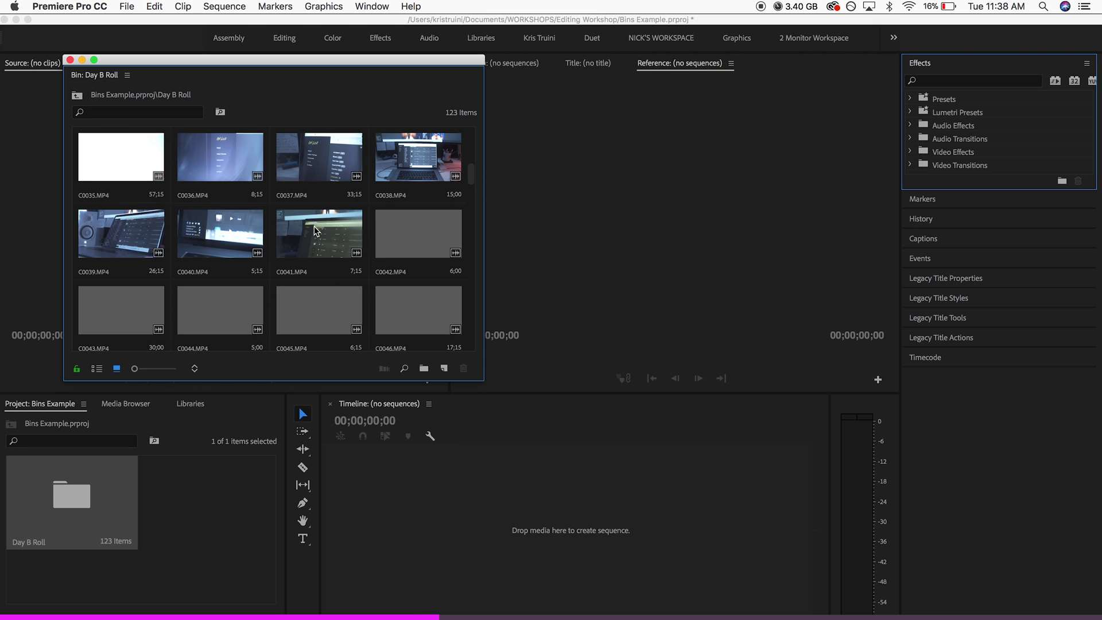
pyautogui.scroll(5, 368, 247)
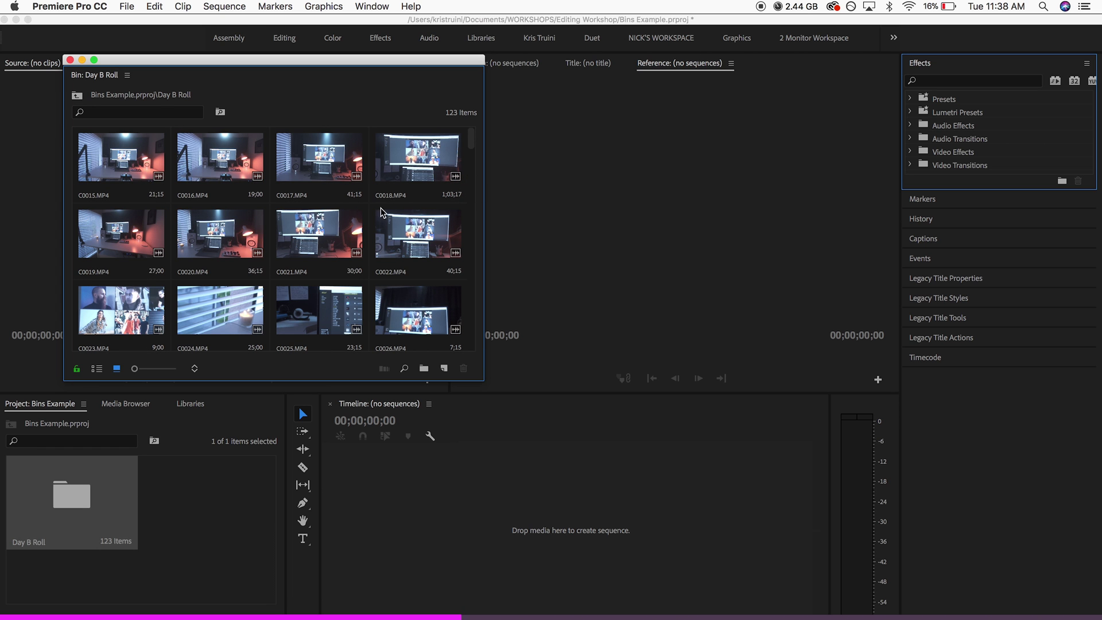
# Load C0015.MP4 in the Source Monitor and mark in and out points around a 4;19 section.
pyautogui.click(102, 169)
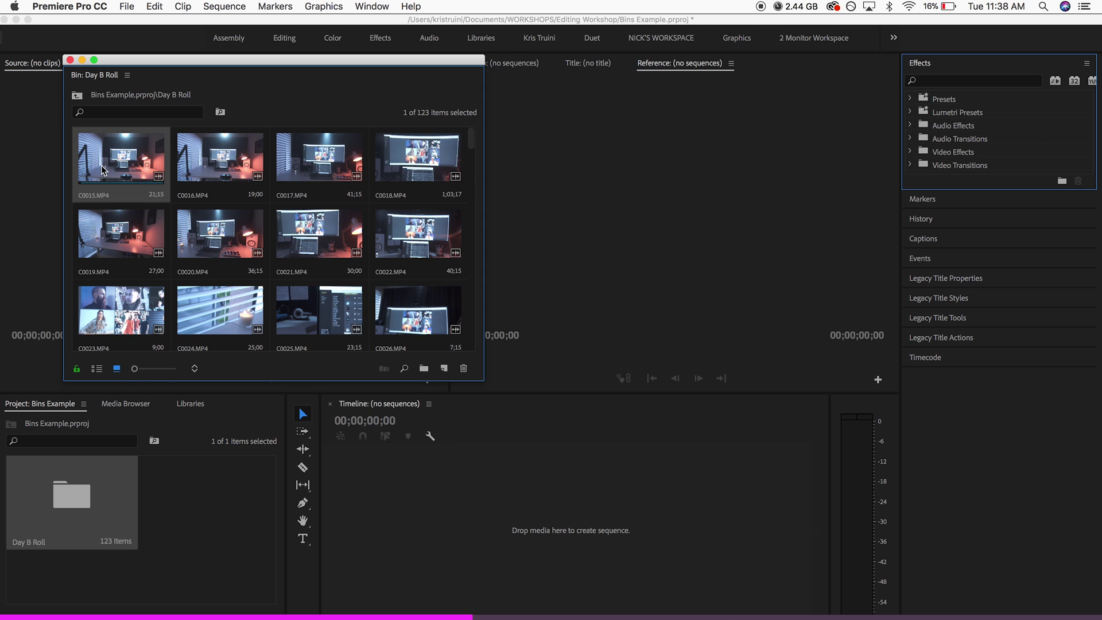
pyautogui.doubleClick(130, 164)
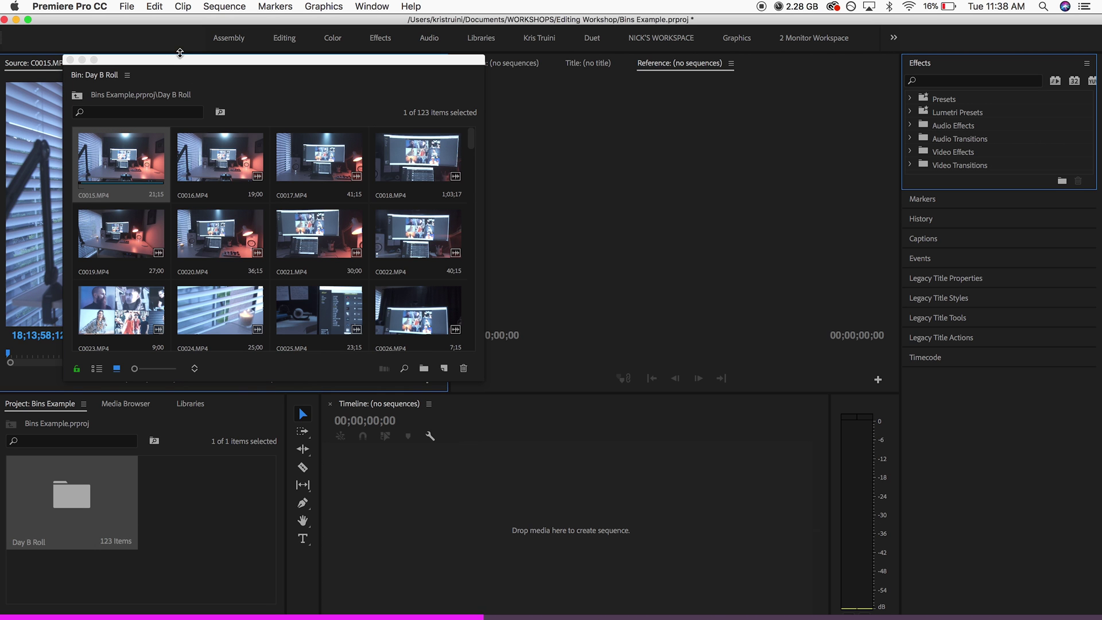
pyautogui.moveTo(179, 53); pyautogui.dragTo(731, 193)
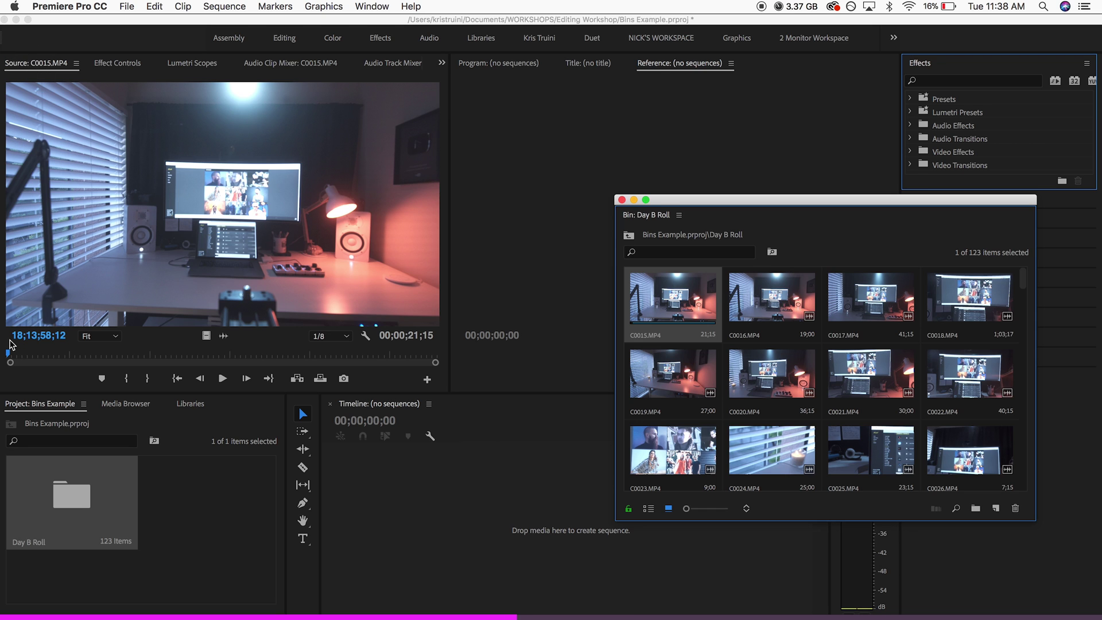
pyautogui.press('space')
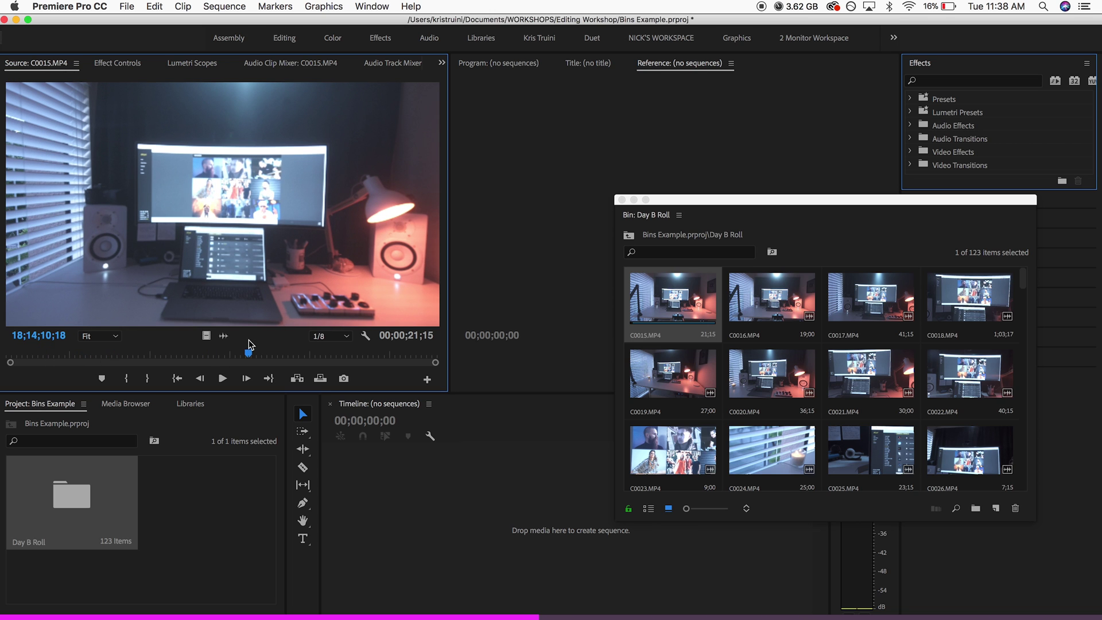
pyautogui.moveTo(43, 355); pyautogui.dragTo(75, 357)
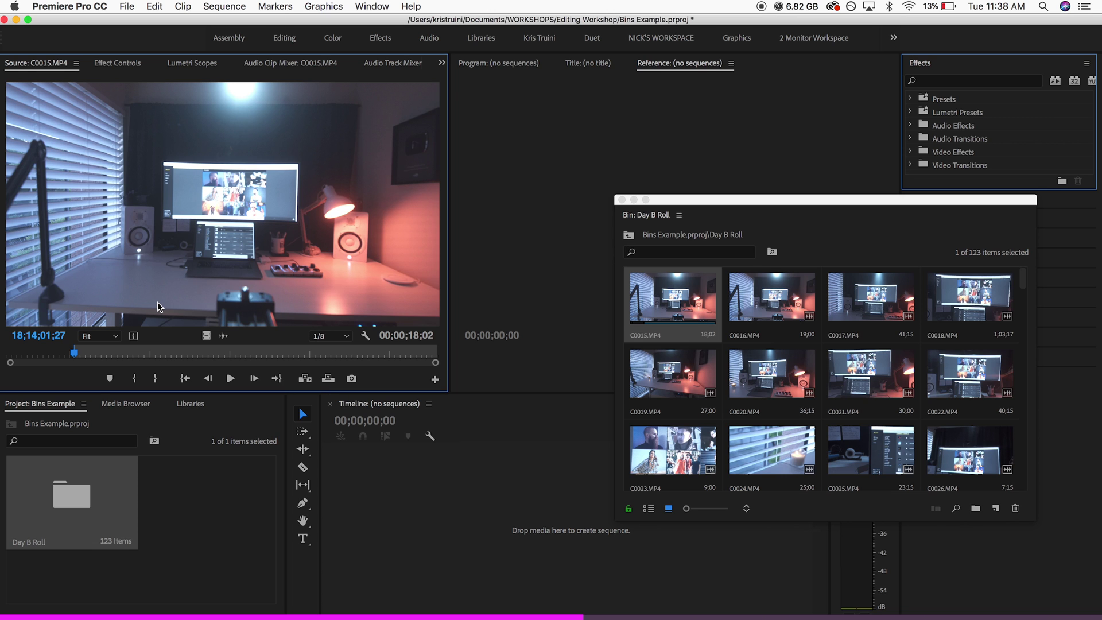
pyautogui.moveTo(74, 353); pyautogui.dragTo(167, 354)
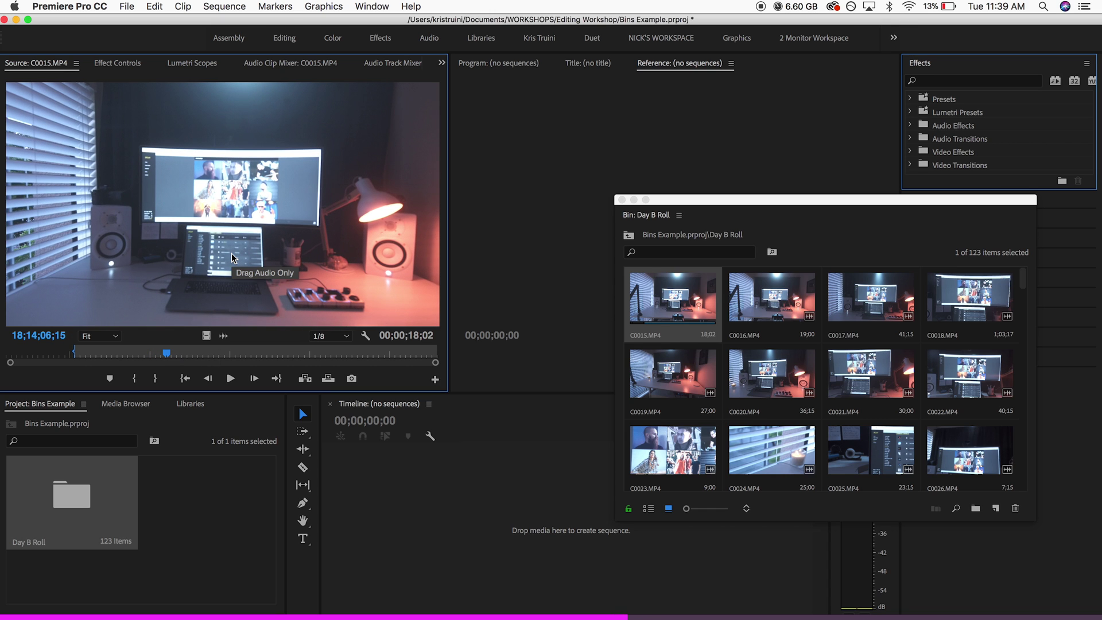
pyautogui.press('o')
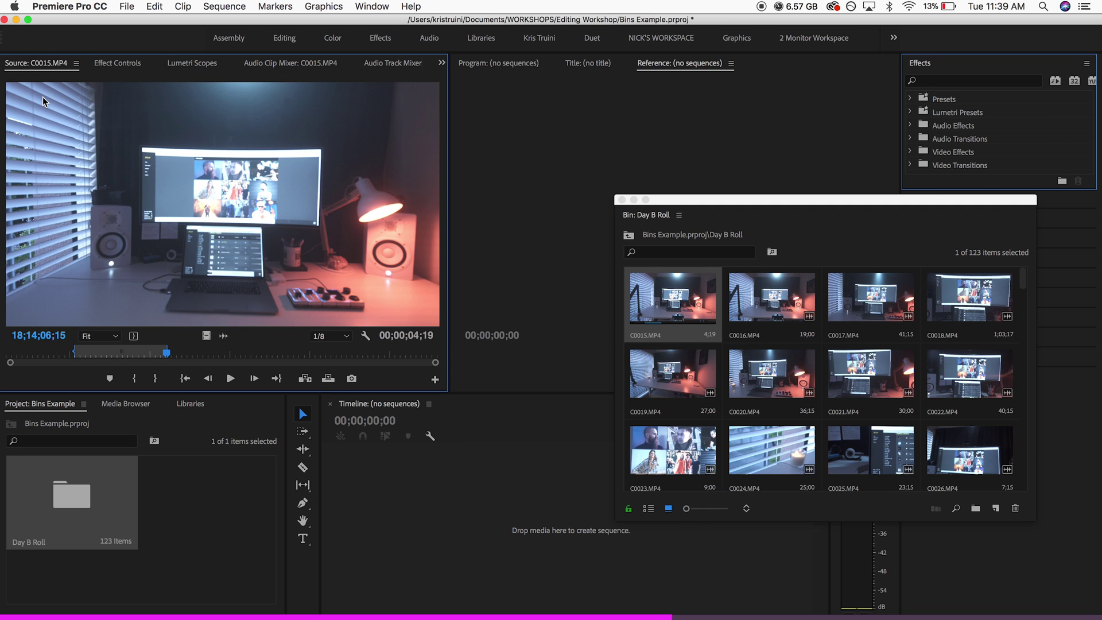
pyautogui.moveTo(667, 204); pyautogui.dragTo(904, 246)
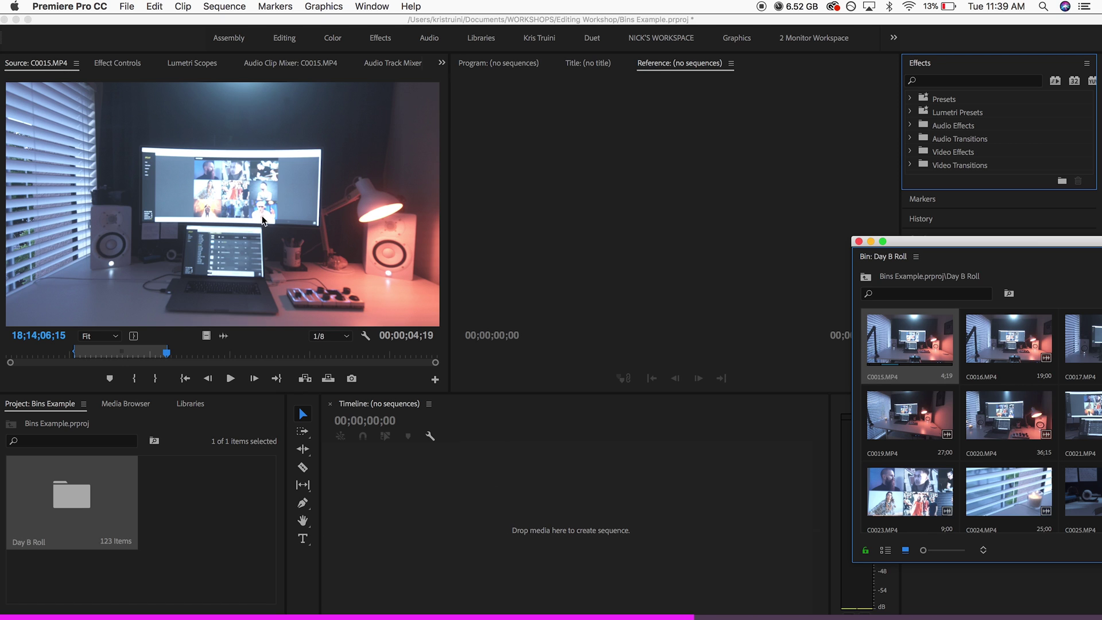
# Drag the trimmed C0015 clip onto the empty timeline to create a C0015 sequence on V1 and A1.
pyautogui.click(193, 214)
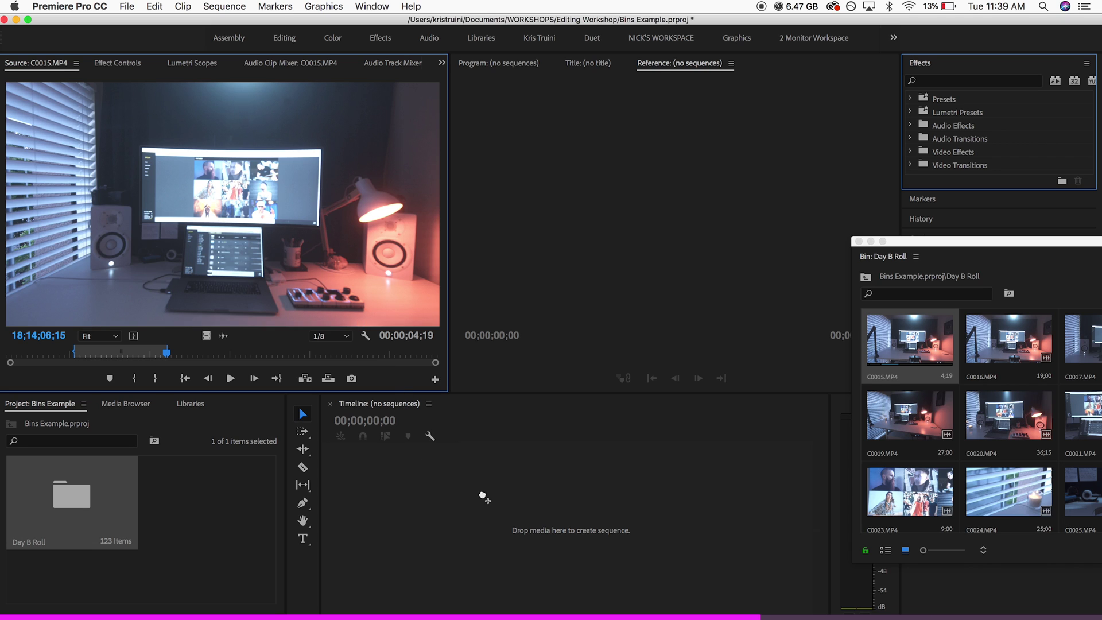
pyautogui.moveTo(487, 497); pyautogui.dragTo(487, 497)
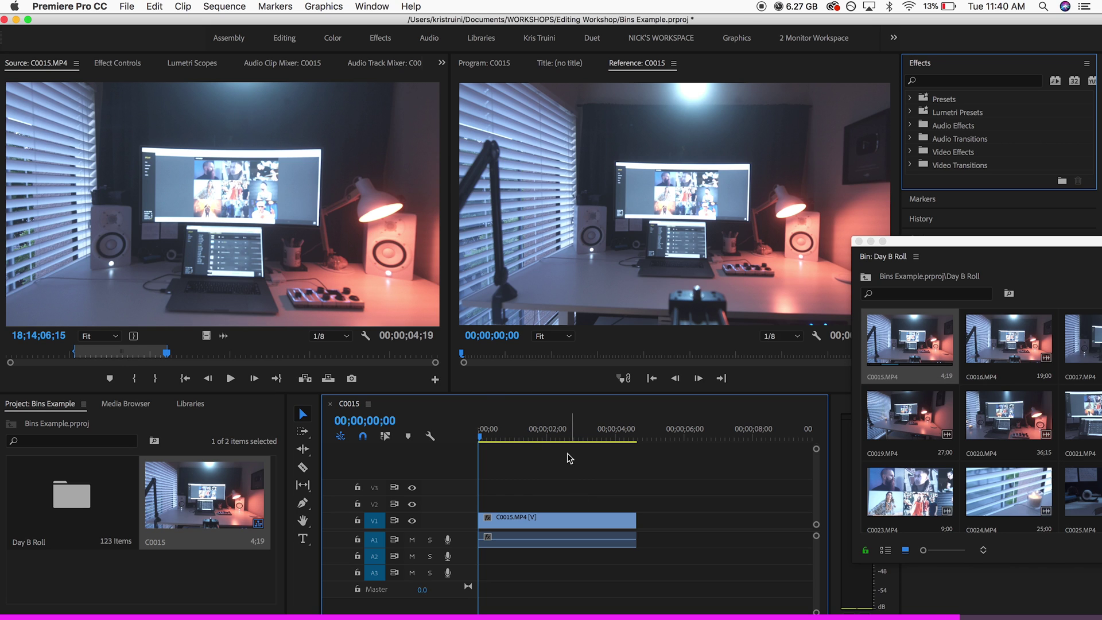
pyautogui.moveTo(503, 431); pyautogui.dragTo(504, 434)
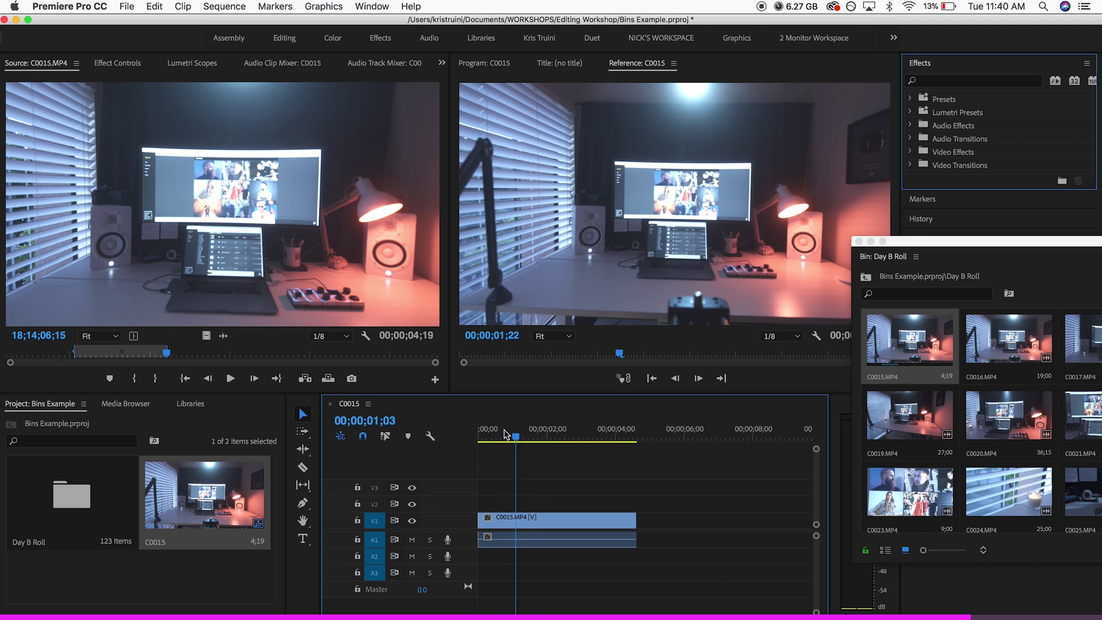
pyautogui.click(479, 438)
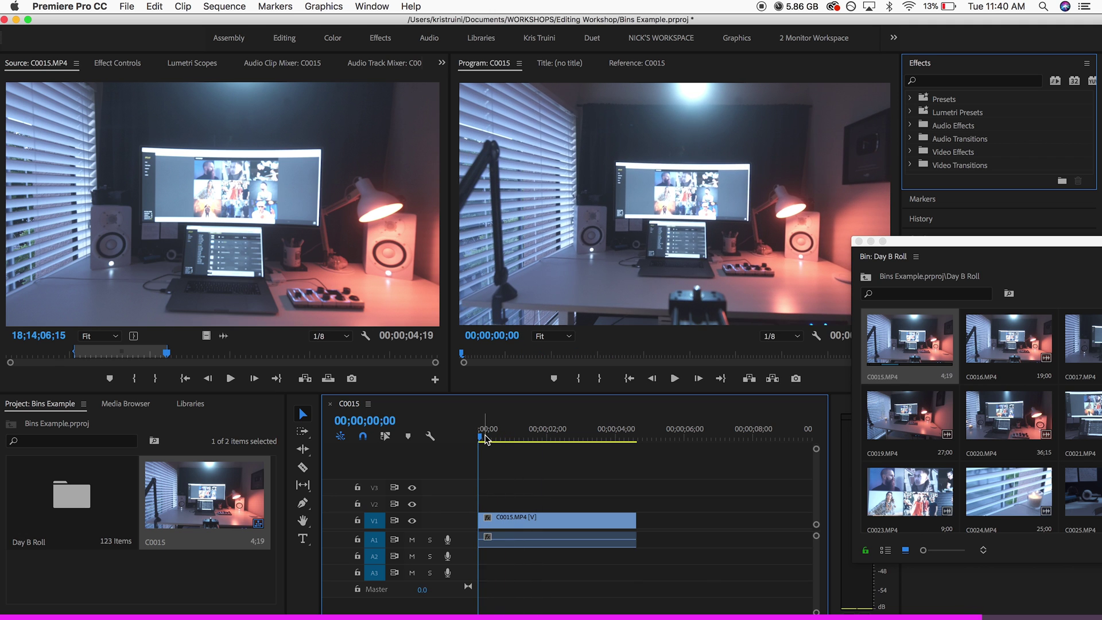
pyautogui.moveTo(486, 439); pyautogui.dragTo(459, 440)
pyautogui.press('space')
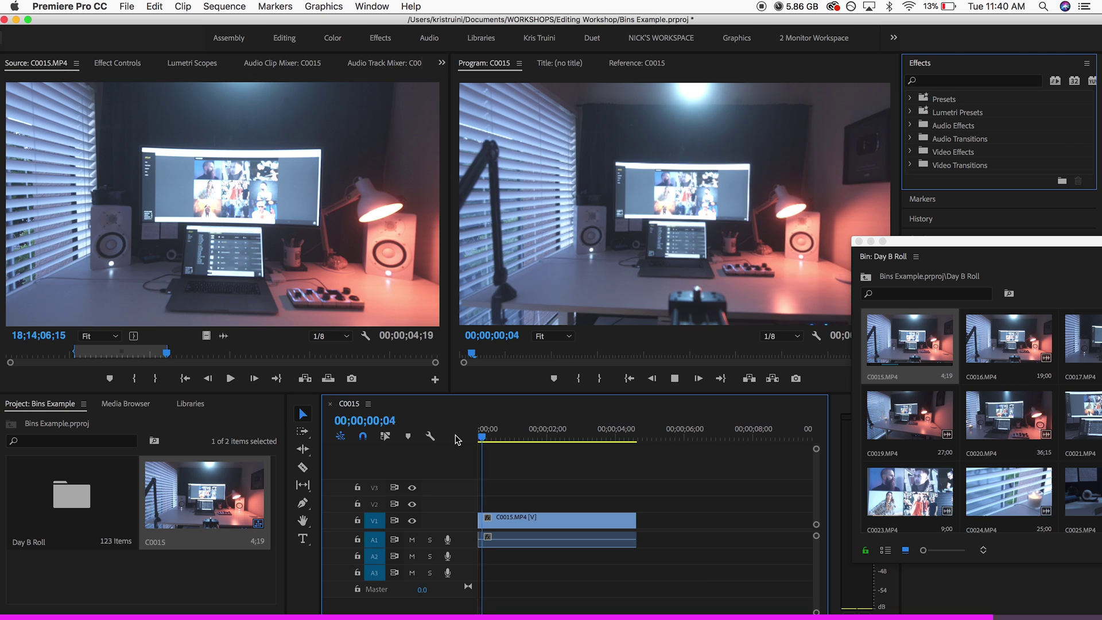
pyautogui.click(637, 62)
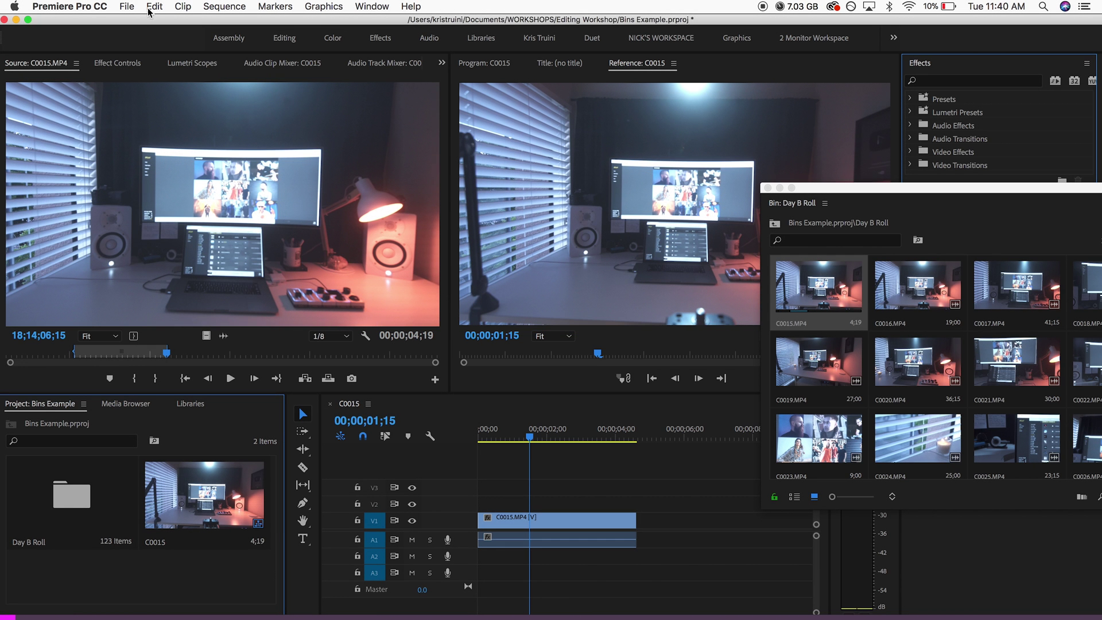
# Create a new sequence named 'B Roll' using the ARRI 1080p 23.976 preset.
pyautogui.click(126, 8)
pyautogui.moveTo(229, 22)
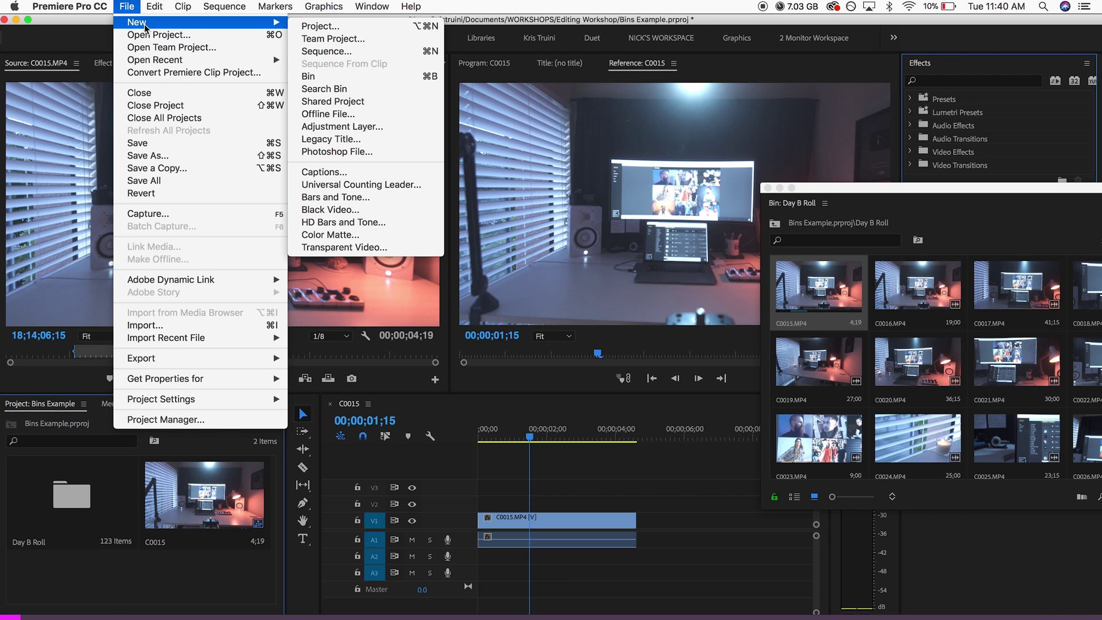
pyautogui.click(356, 52)
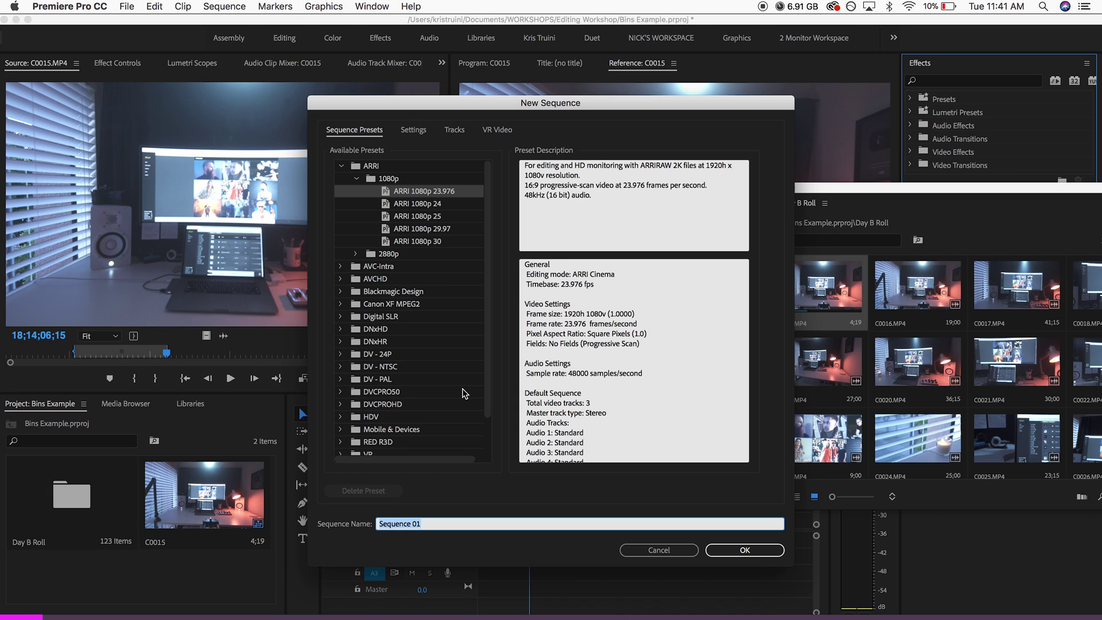
pyautogui.write('B Roll')
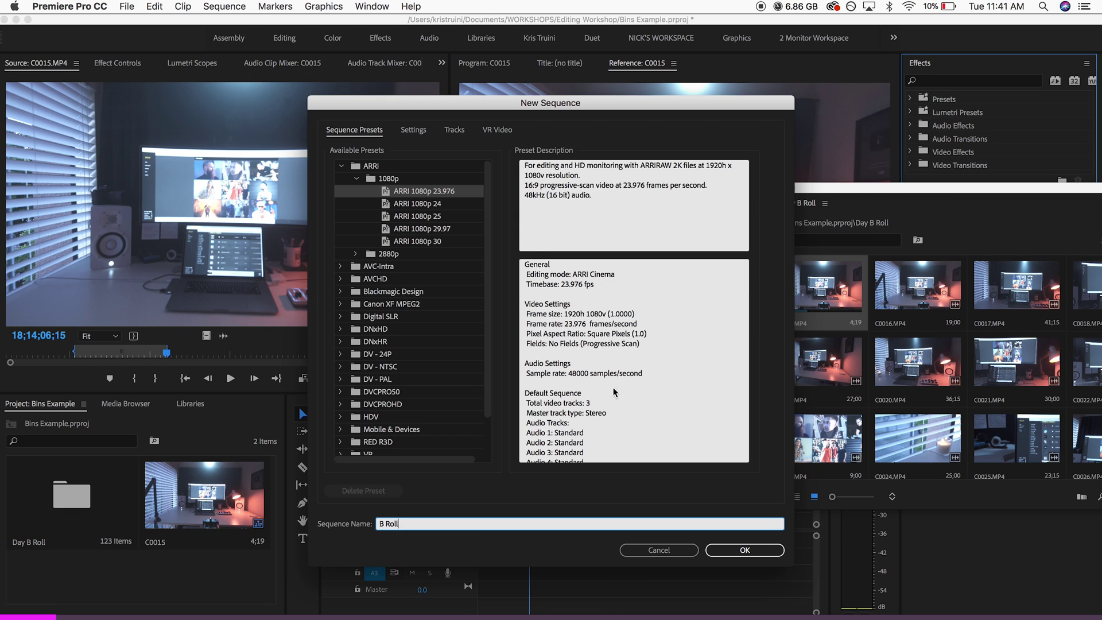
pyautogui.click(736, 551)
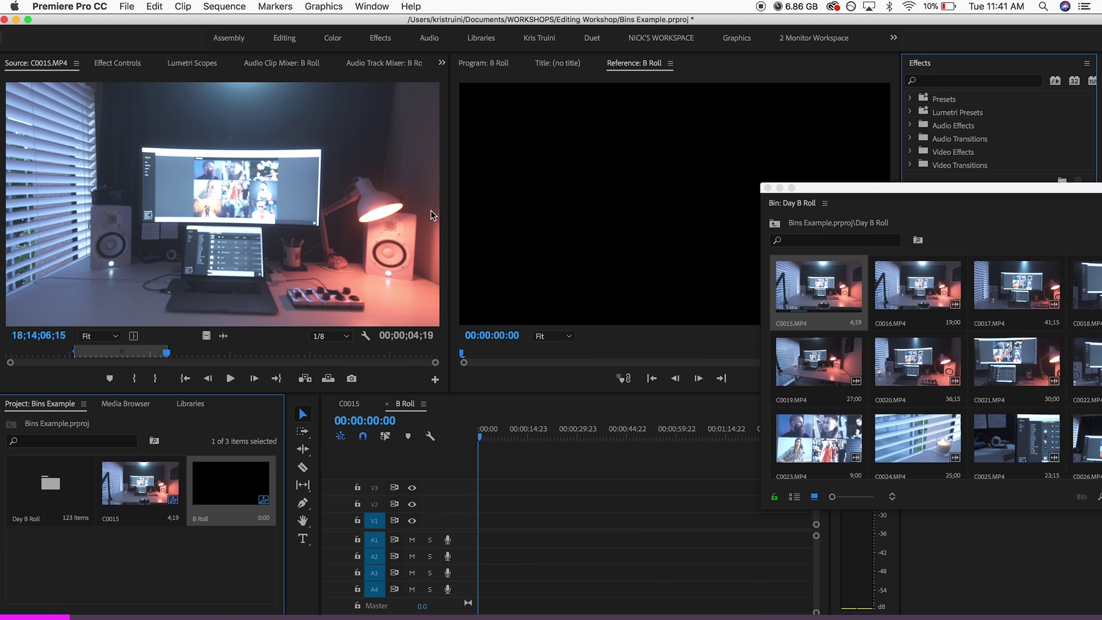
# Add C0020 to the B Roll timeline and change the sequence settings to match the clip.
pyautogui.click(911, 361)
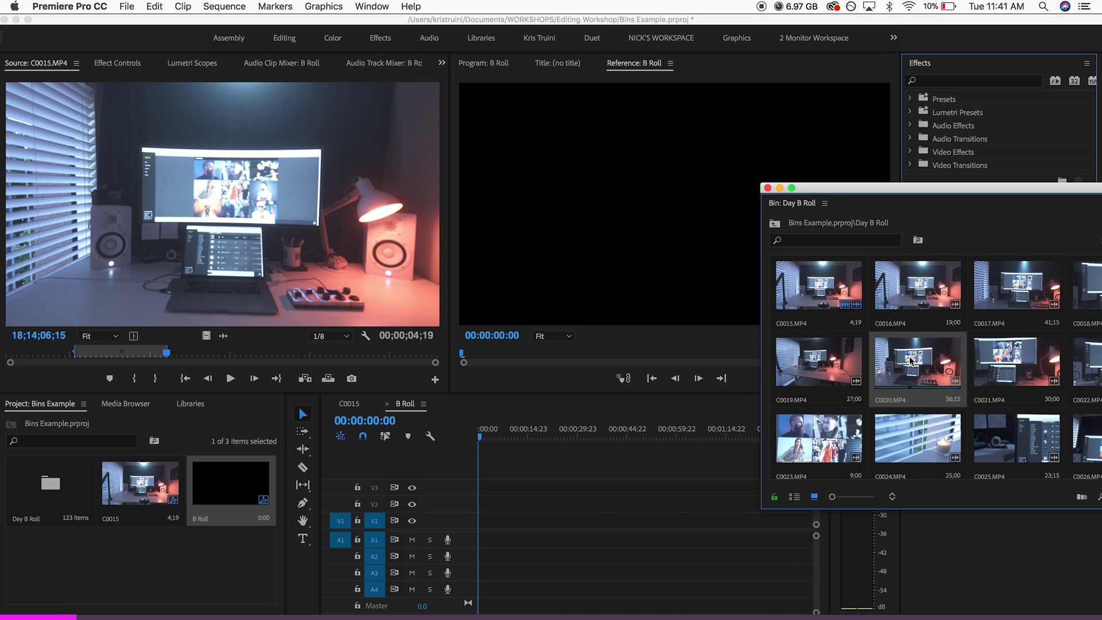
pyautogui.doubleClick(911, 360)
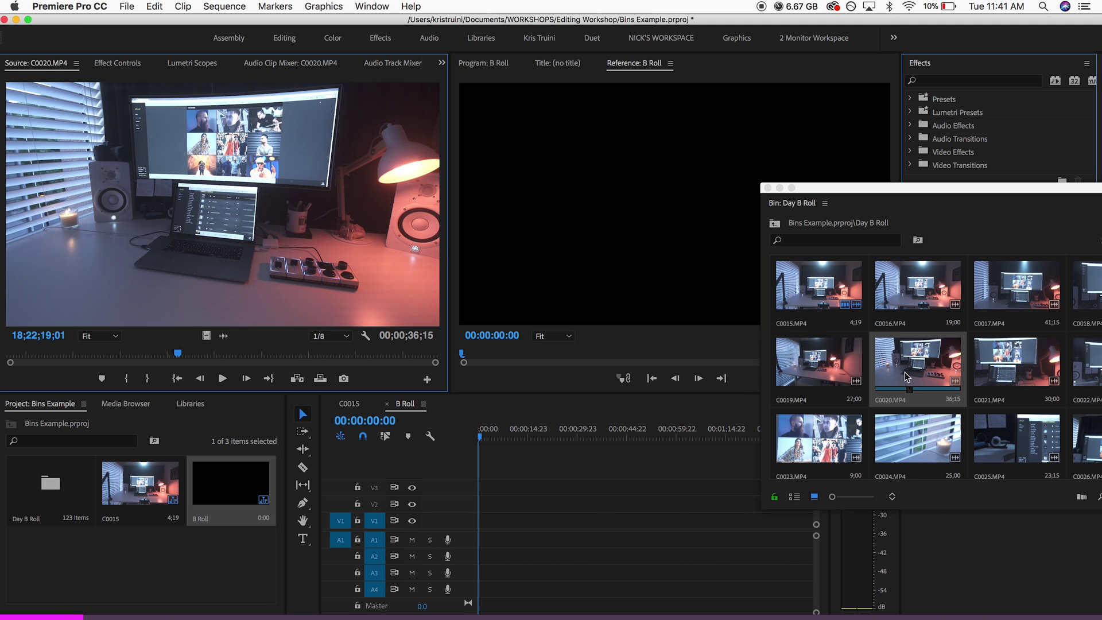
pyautogui.moveTo(201, 245); pyautogui.dragTo(474, 523)
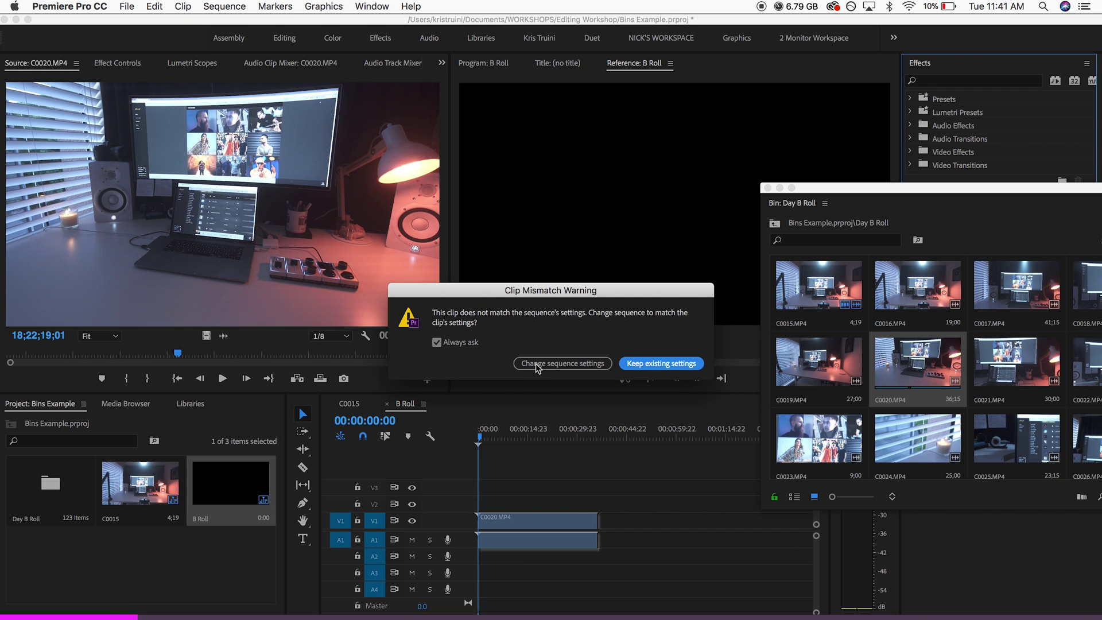
pyautogui.moveTo(531, 297); pyautogui.dragTo(531, 289)
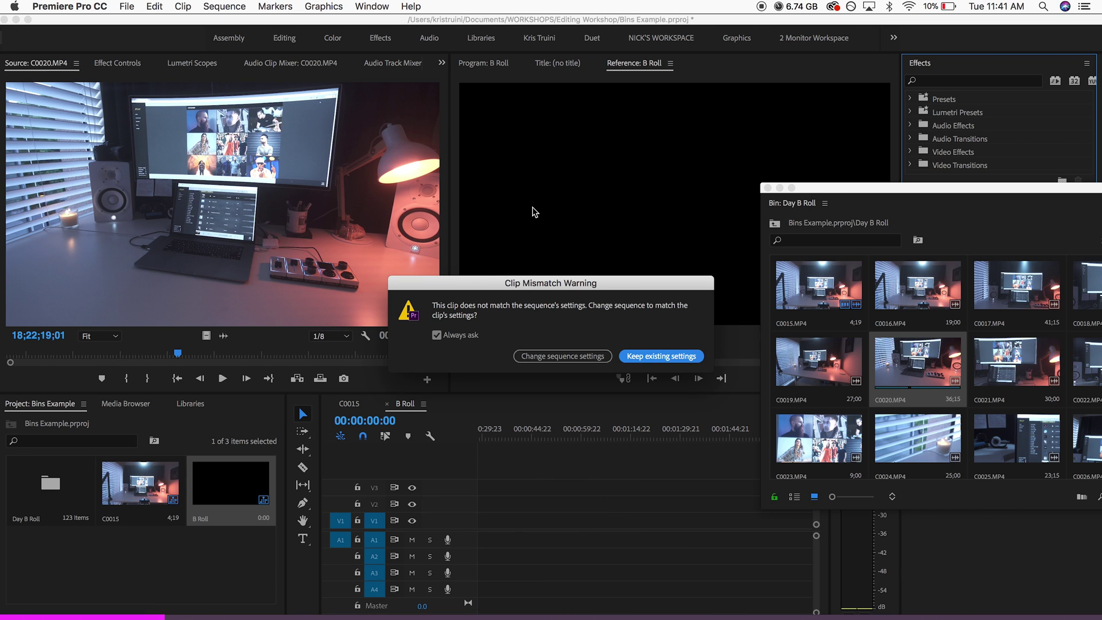
pyautogui.click(527, 356)
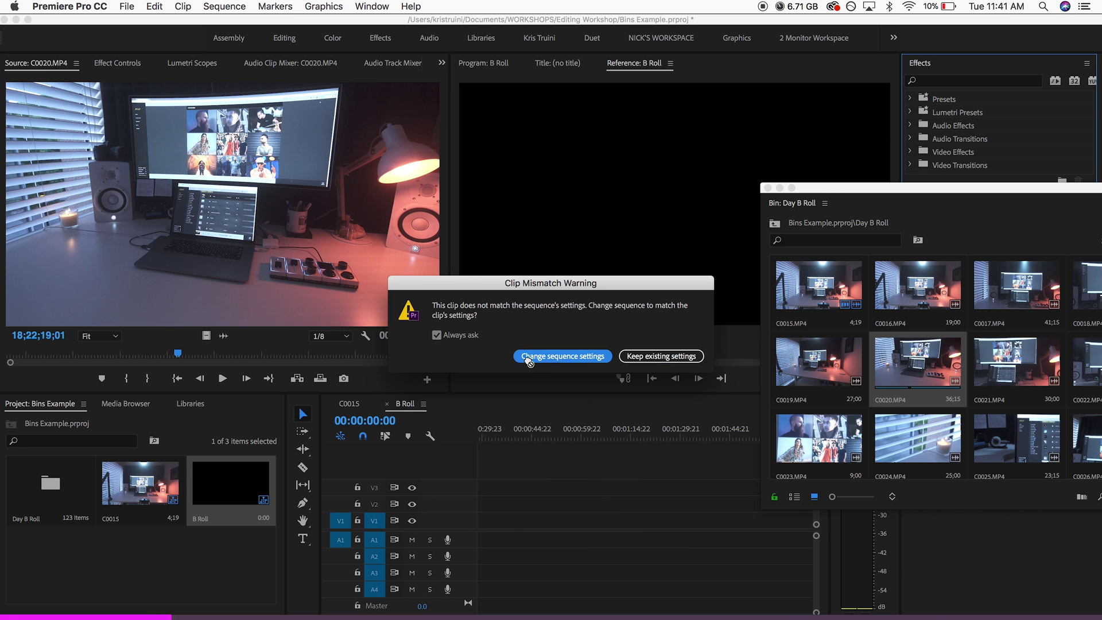
pyautogui.click(486, 431)
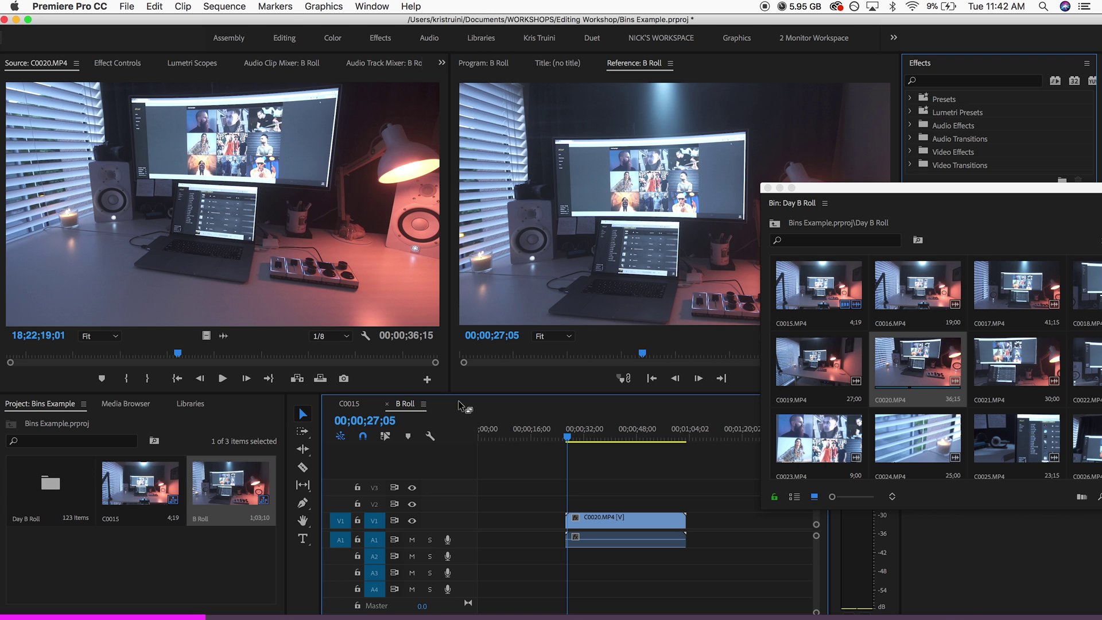
# Move clip C0020 to the very start (00;00;00) of the B Roll sequence.
pyautogui.click(348, 404)
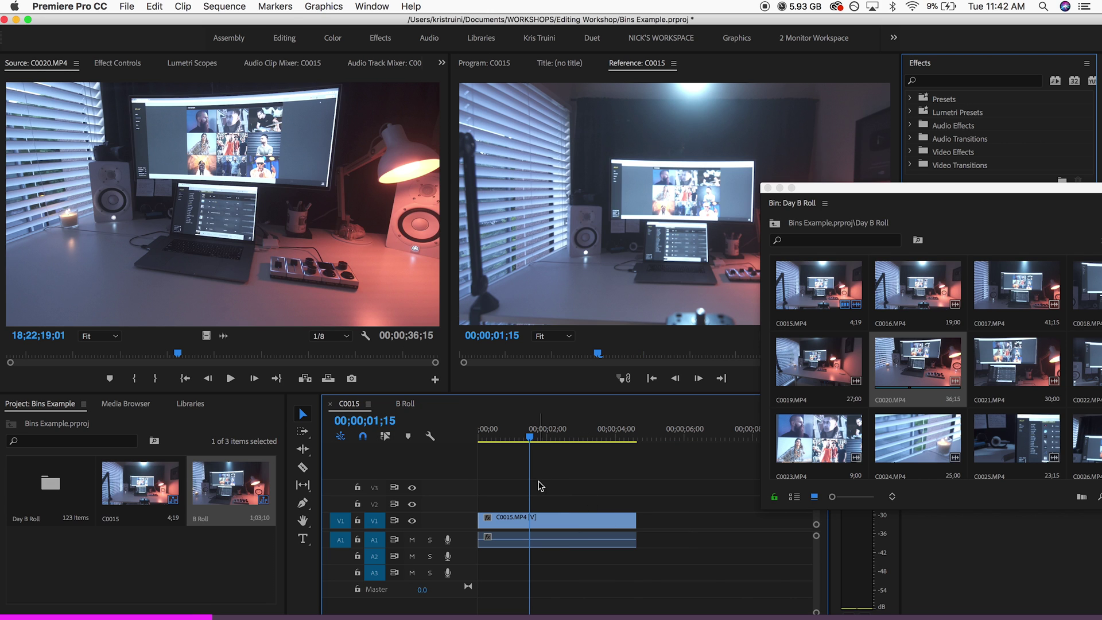
pyautogui.click(405, 404)
pyautogui.hscroll(-5, 599, 470)
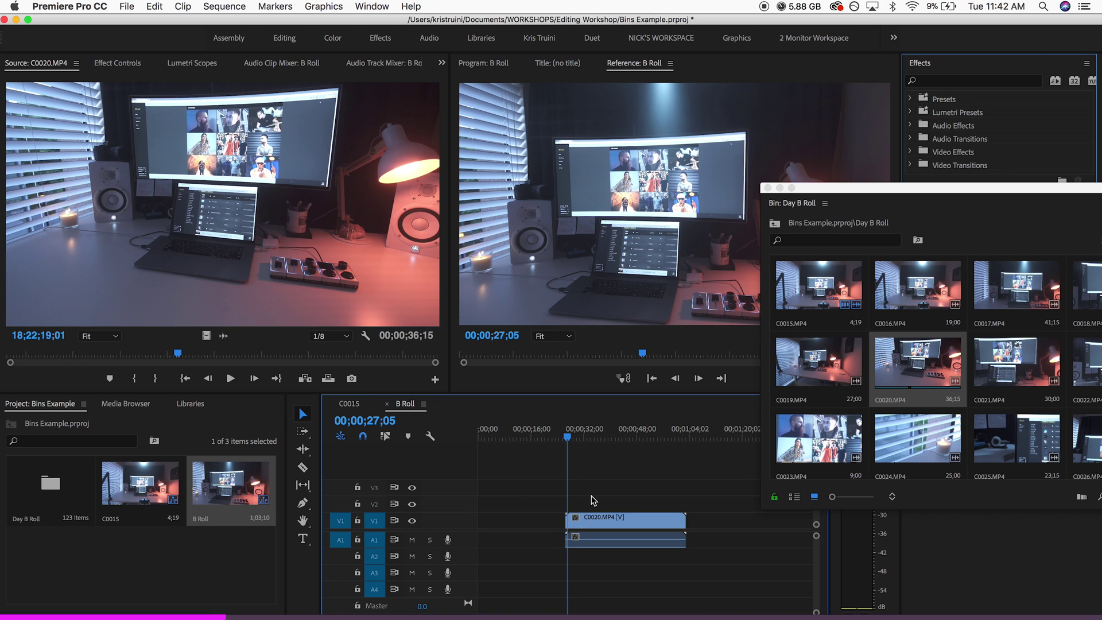
pyautogui.click(600, 519)
pyautogui.moveTo(601, 521); pyautogui.dragTo(513, 520)
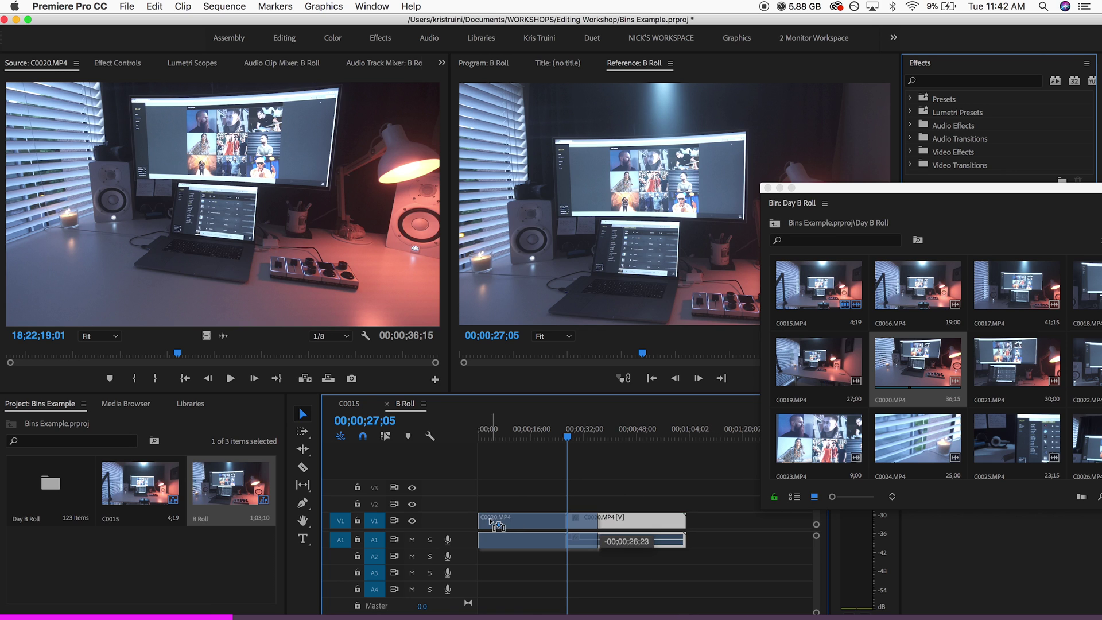
# Trim a 23;25 portion of C0021 and place it on V1 right after C0020.
pyautogui.click(1037, 374)
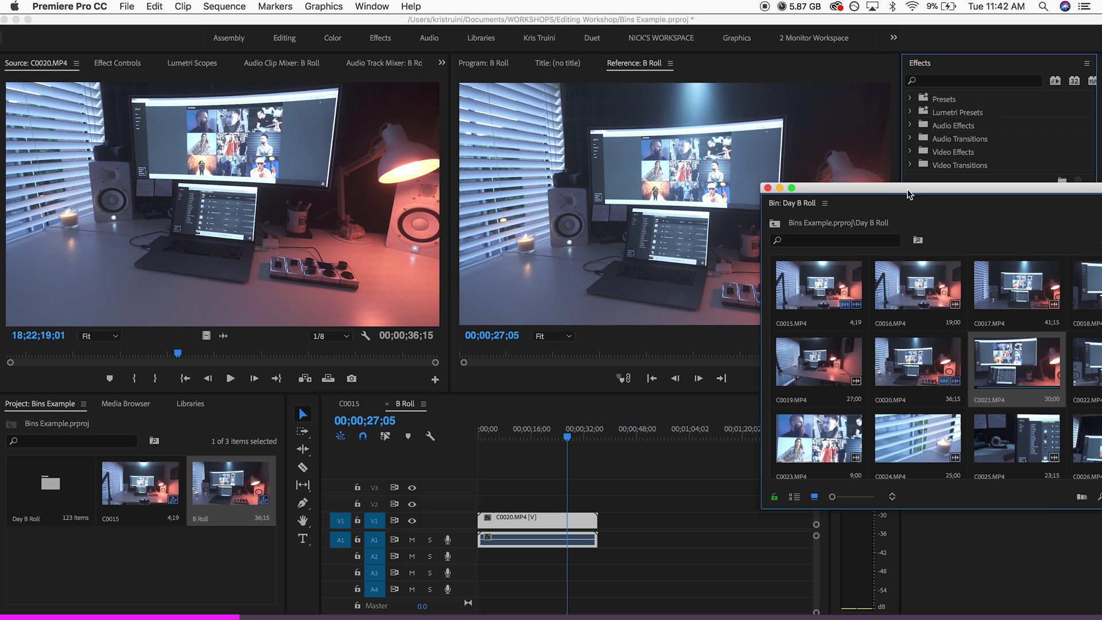
pyautogui.moveTo(907, 192); pyautogui.dragTo(816, 120)
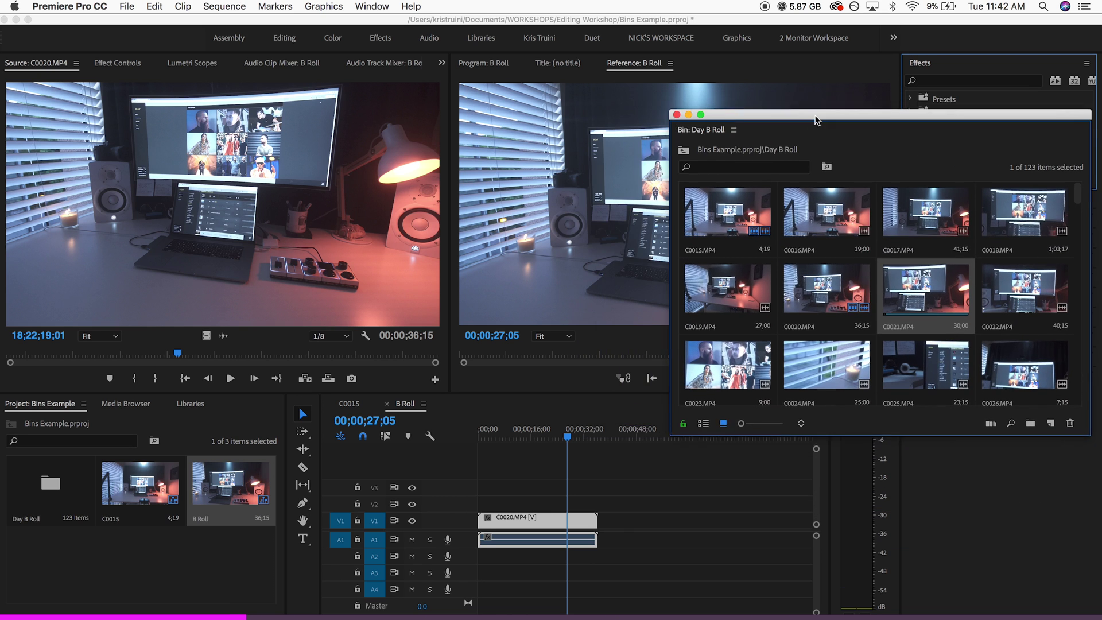
pyautogui.moveTo(926, 290); pyautogui.dragTo(163, 352)
pyautogui.moveTo(14, 354); pyautogui.dragTo(37, 354)
pyautogui.press('space')
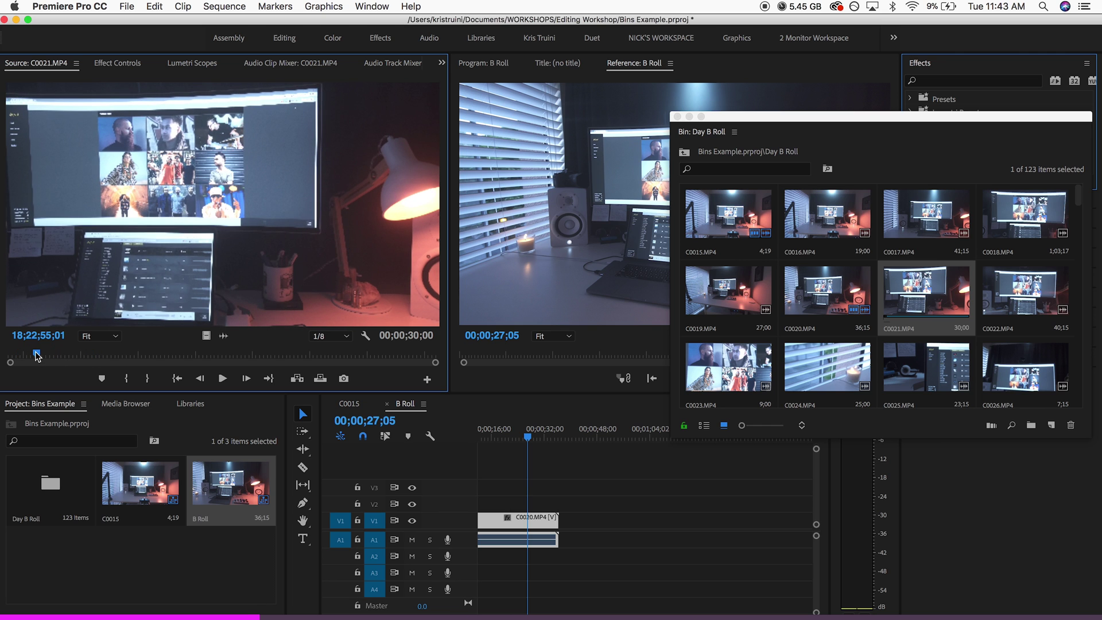
pyautogui.press('i')
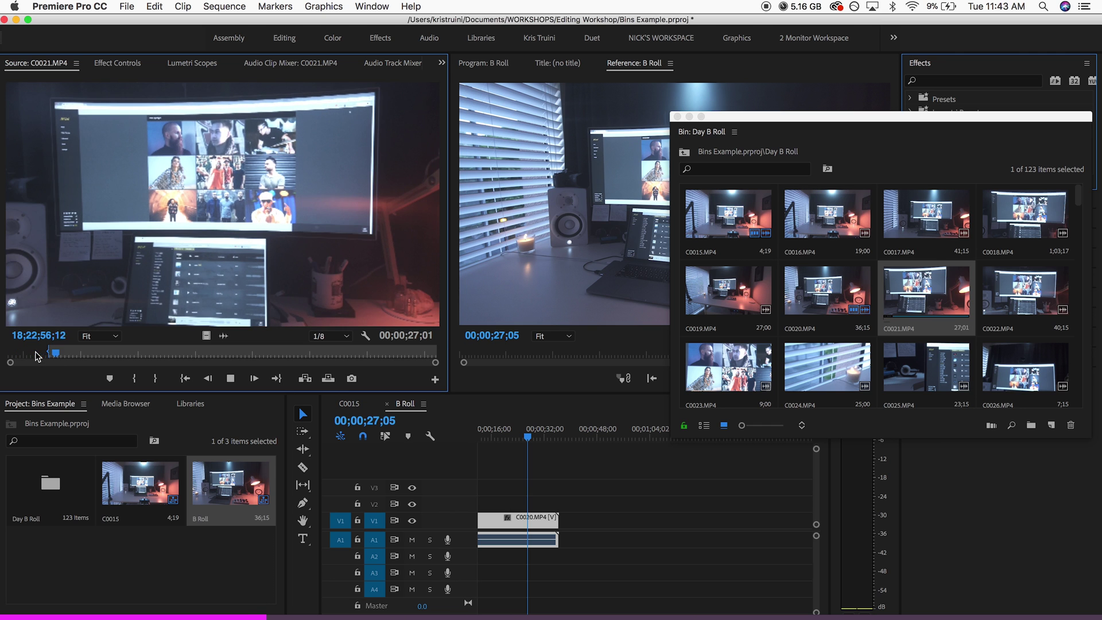
pyautogui.moveTo(368, 355); pyautogui.dragTo(390, 359)
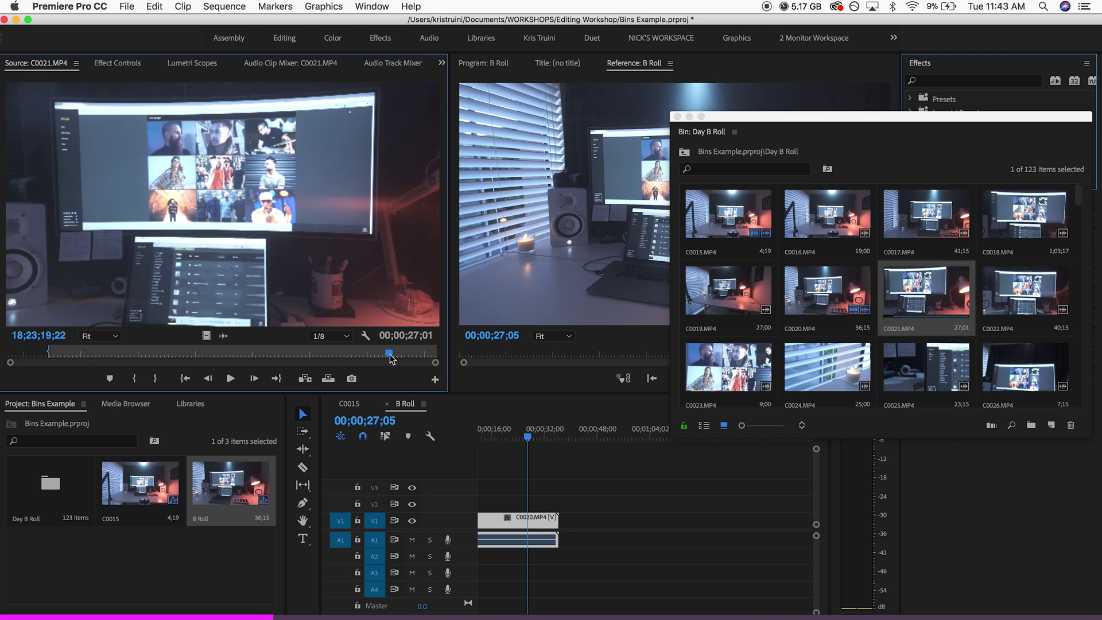
pyautogui.press('o')
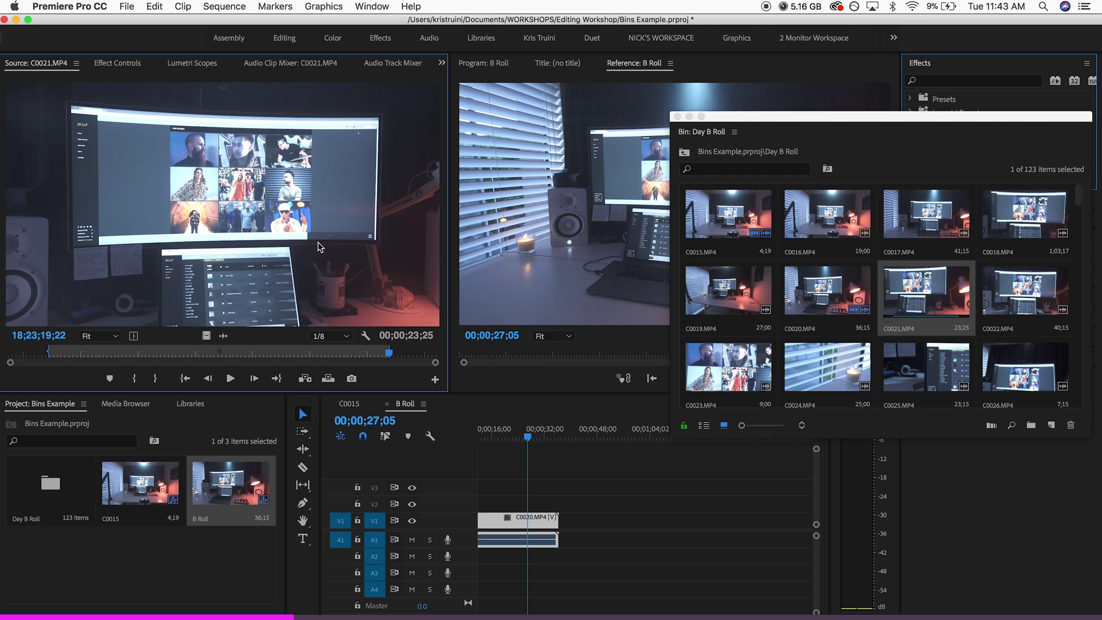
pyautogui.moveTo(319, 247); pyautogui.dragTo(561, 531)
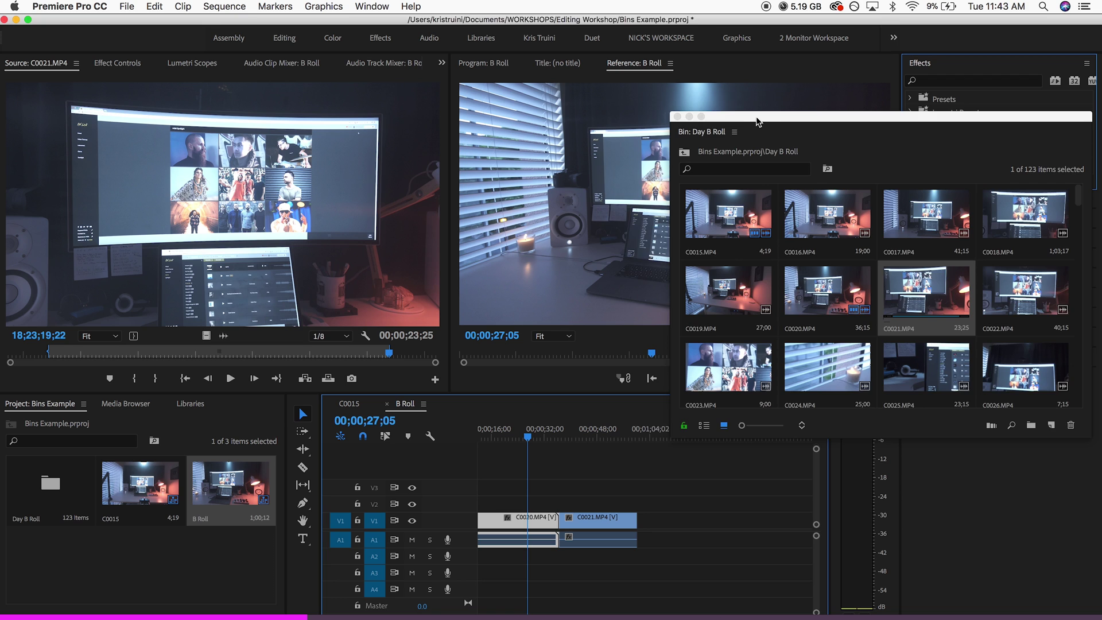
pyautogui.moveTo(758, 122); pyautogui.dragTo(695, 104)
pyautogui.doubleClick(940, 272)
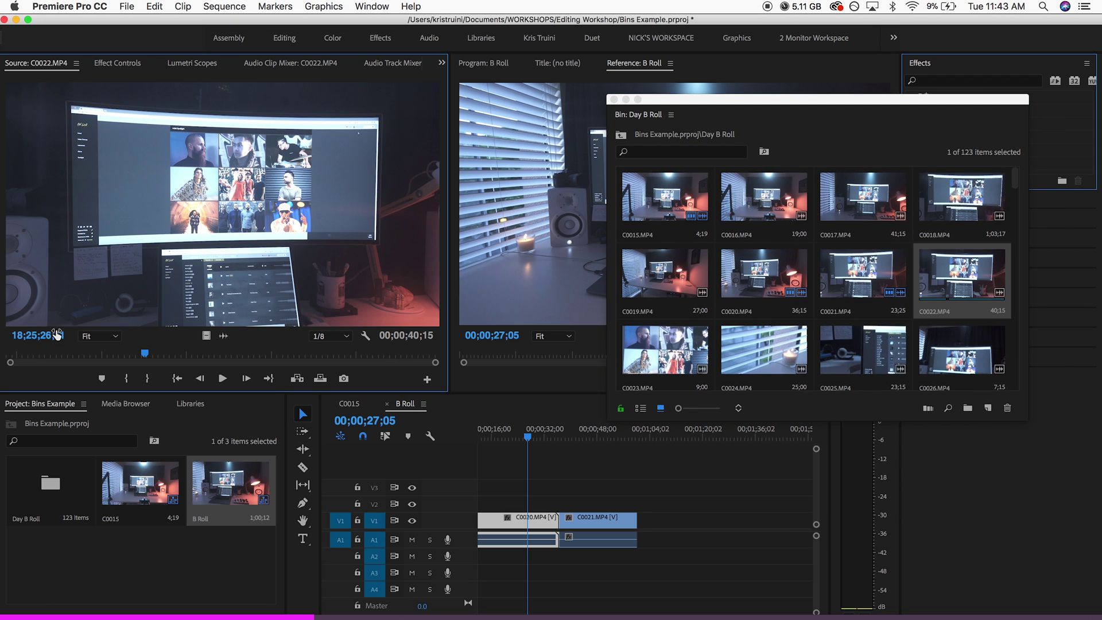
# Trim C0022 and append it after C0021, bringing B Roll to 1;40;08.
pyautogui.moveTo(18, 356); pyautogui.dragTo(370, 355)
pyautogui.press('i')
pyautogui.press('o')
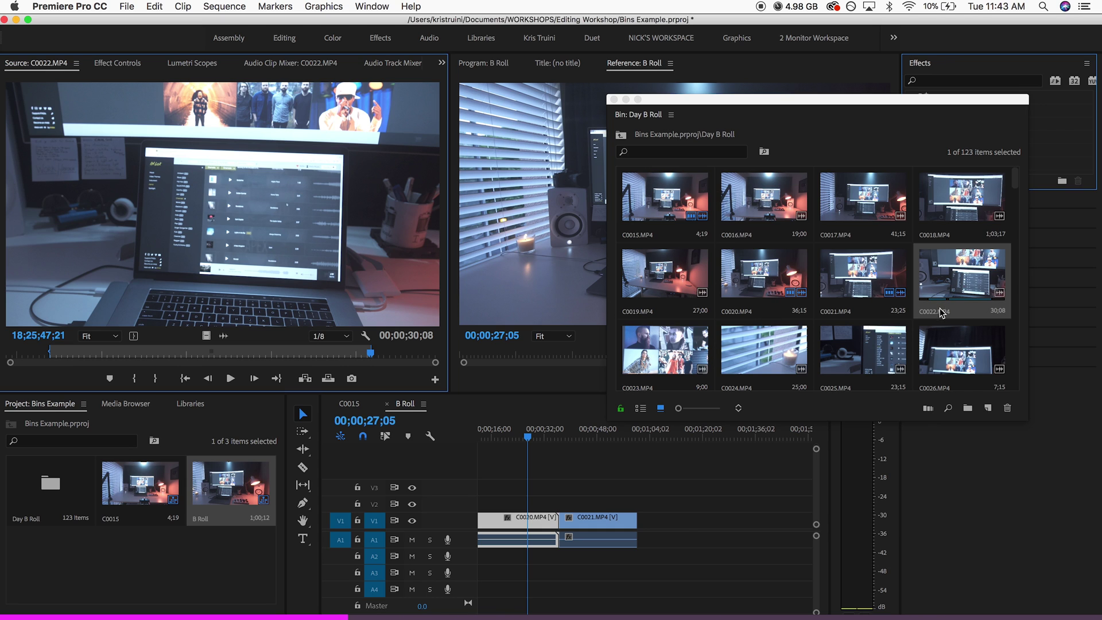
pyautogui.moveTo(569, 400); pyautogui.dragTo(643, 520)
pyautogui.scroll(-3, 610, 474)
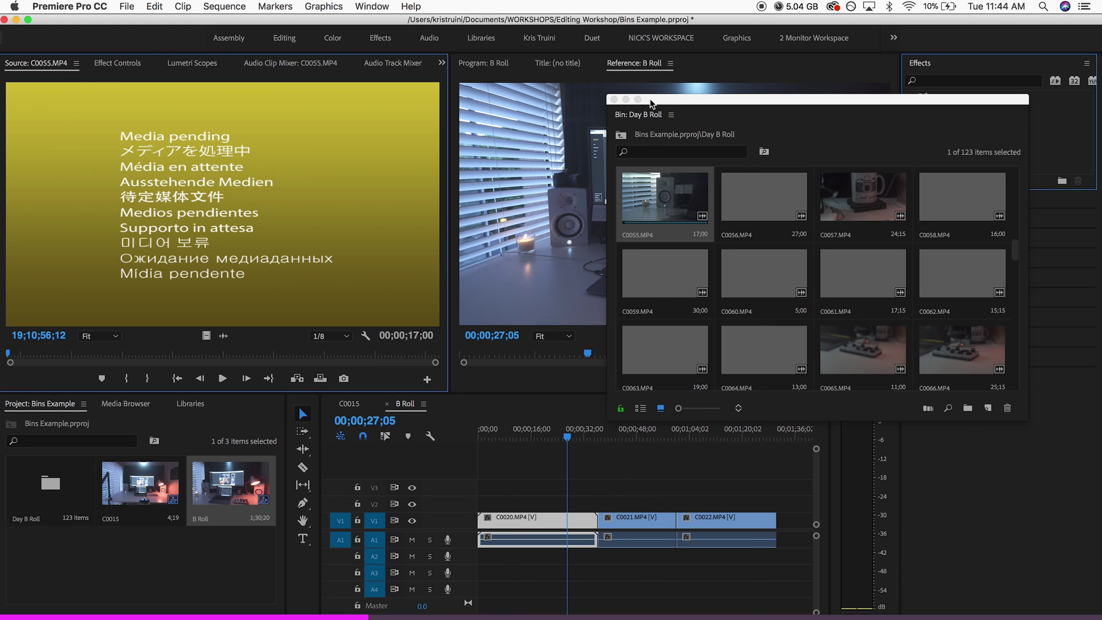
# Mark a short 2;06 in/out range in C0055 in the Source Monitor.
pyautogui.moveTo(649, 97); pyautogui.dragTo(812, 109)
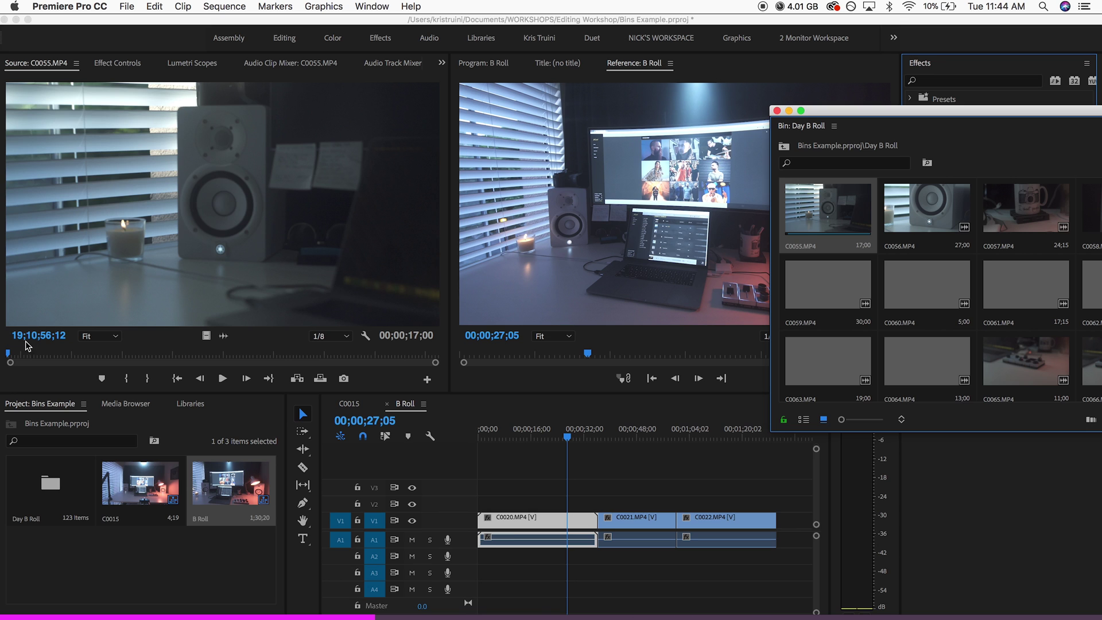
pyautogui.click(25, 352)
pyautogui.press('i')
pyautogui.press('space')
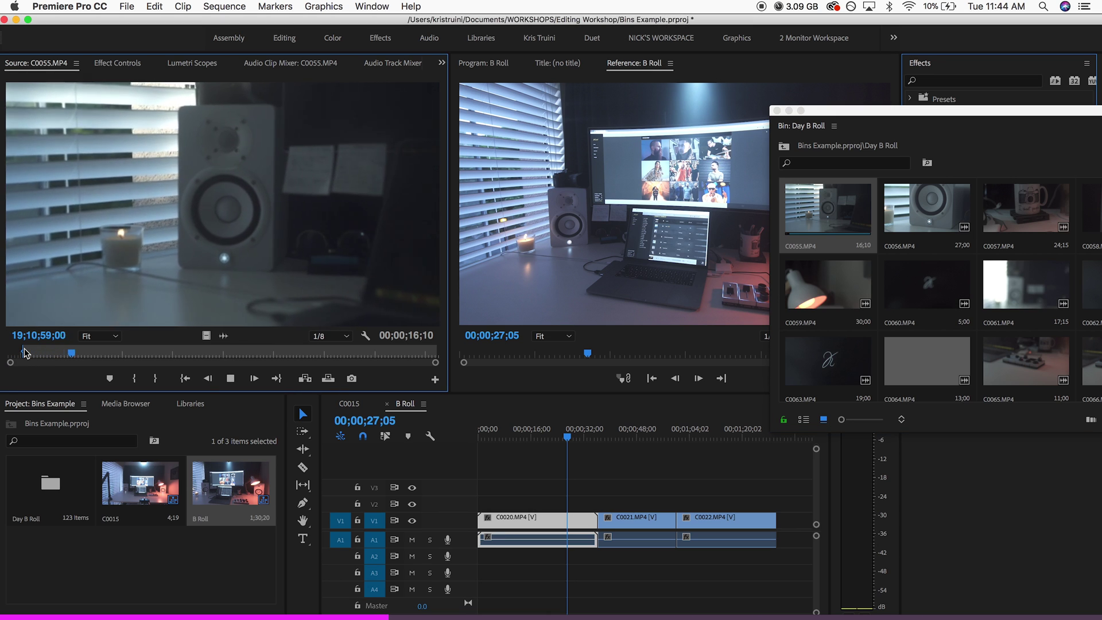
pyautogui.press('space')
pyautogui.press('space')
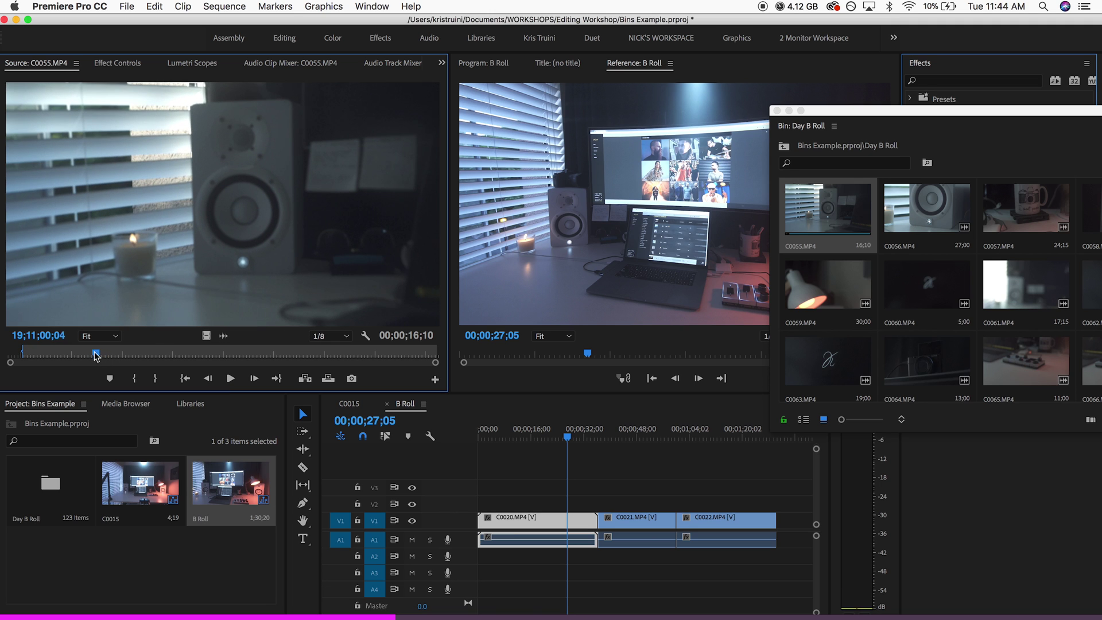
pyautogui.click(91, 354)
pyautogui.press('i')
pyautogui.press('space')
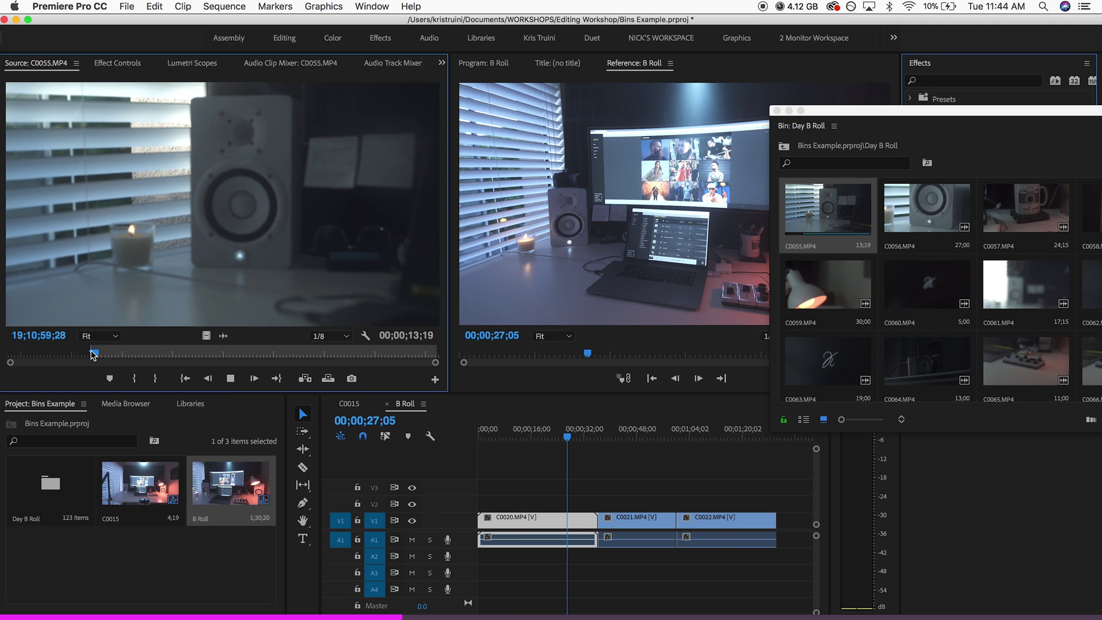
pyautogui.press('o')
pyautogui.click(652, 450)
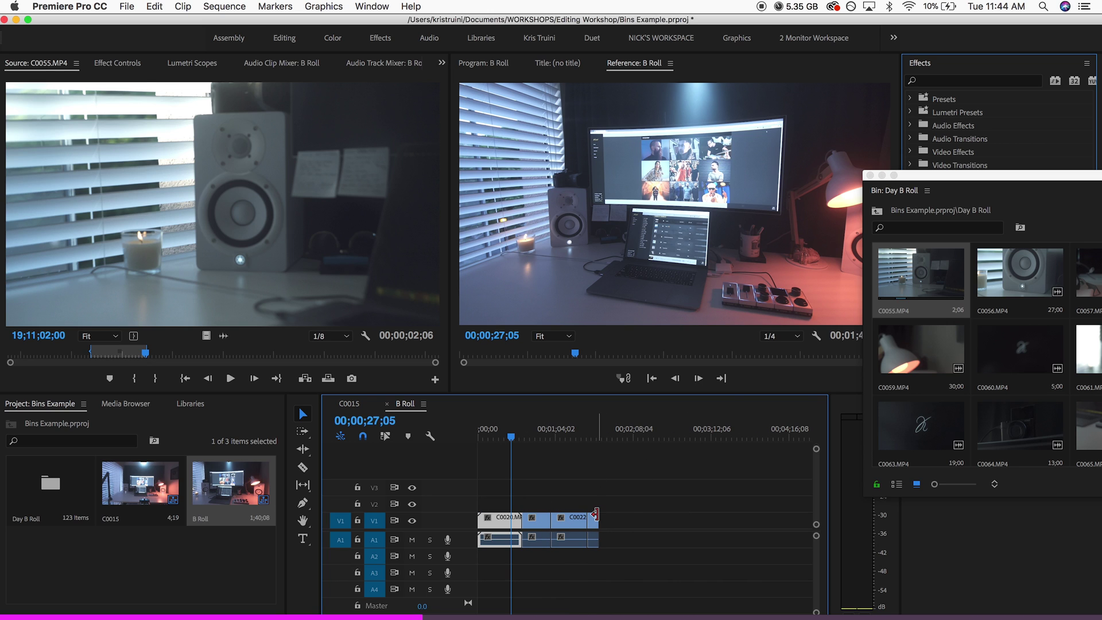
# Switch between the C0015 and B Roll sequences, setting C0015's playhead to 01;10, ending on B Roll.
pyautogui.click(349, 405)
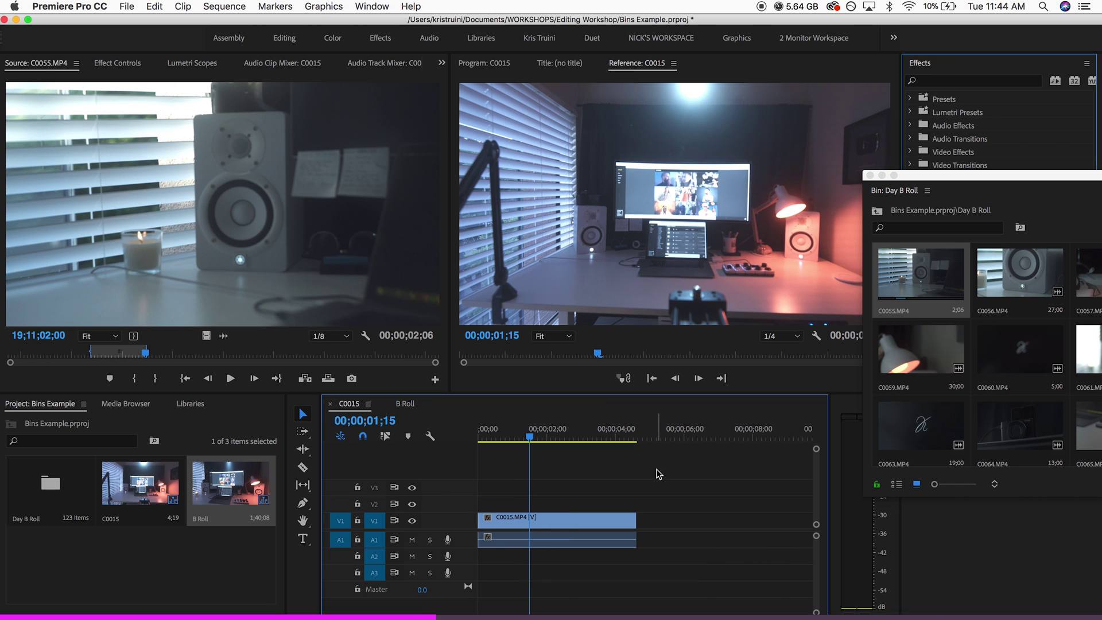
pyautogui.click(624, 378)
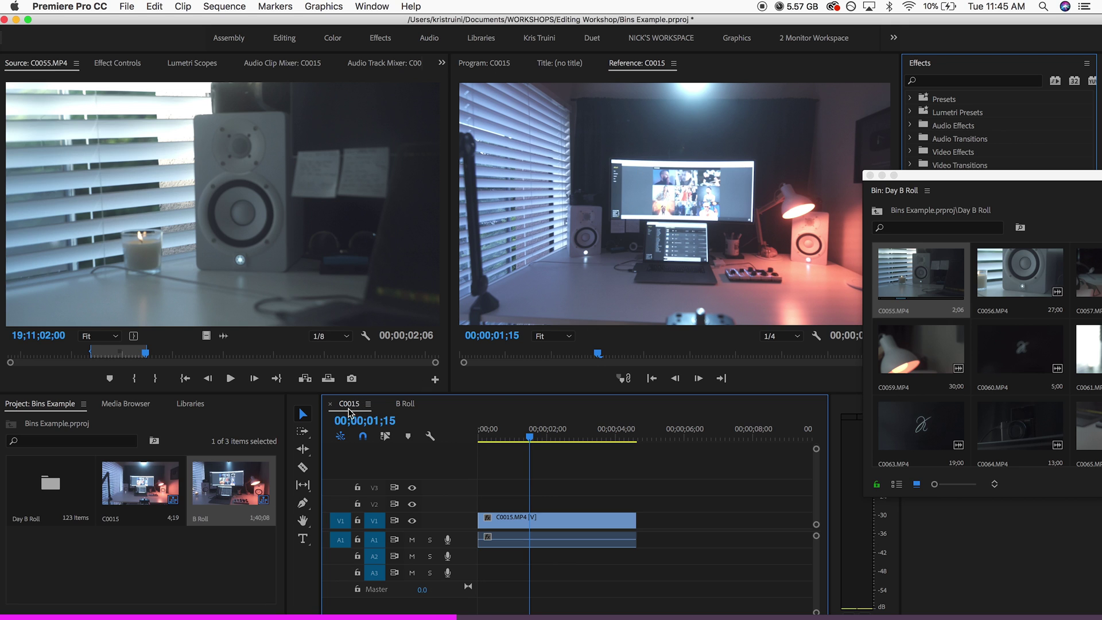
pyautogui.click(523, 439)
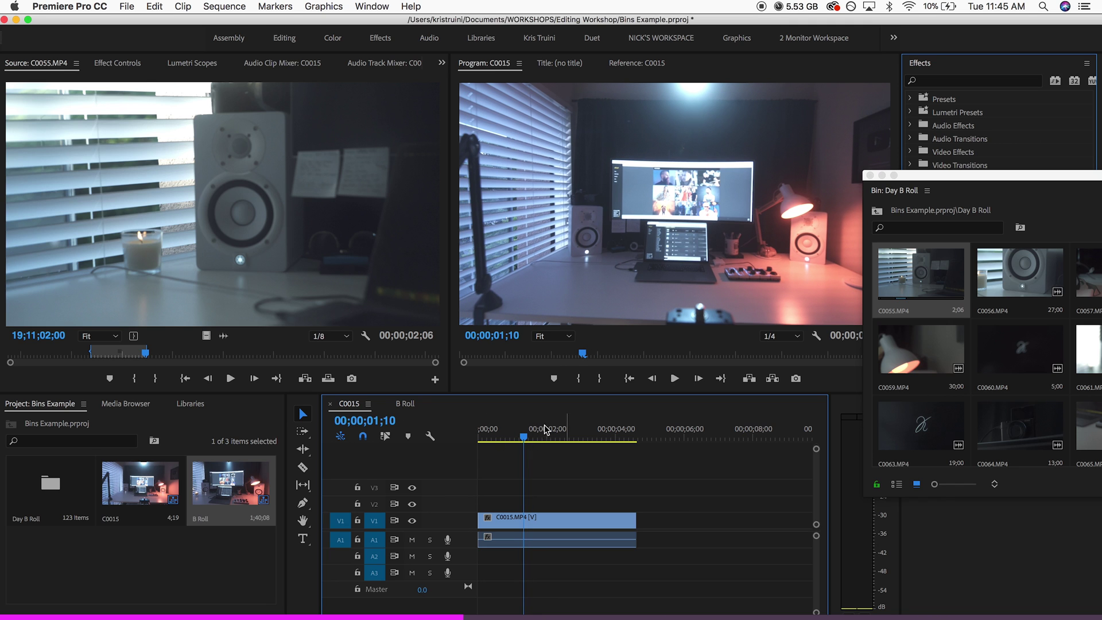
pyautogui.click(409, 405)
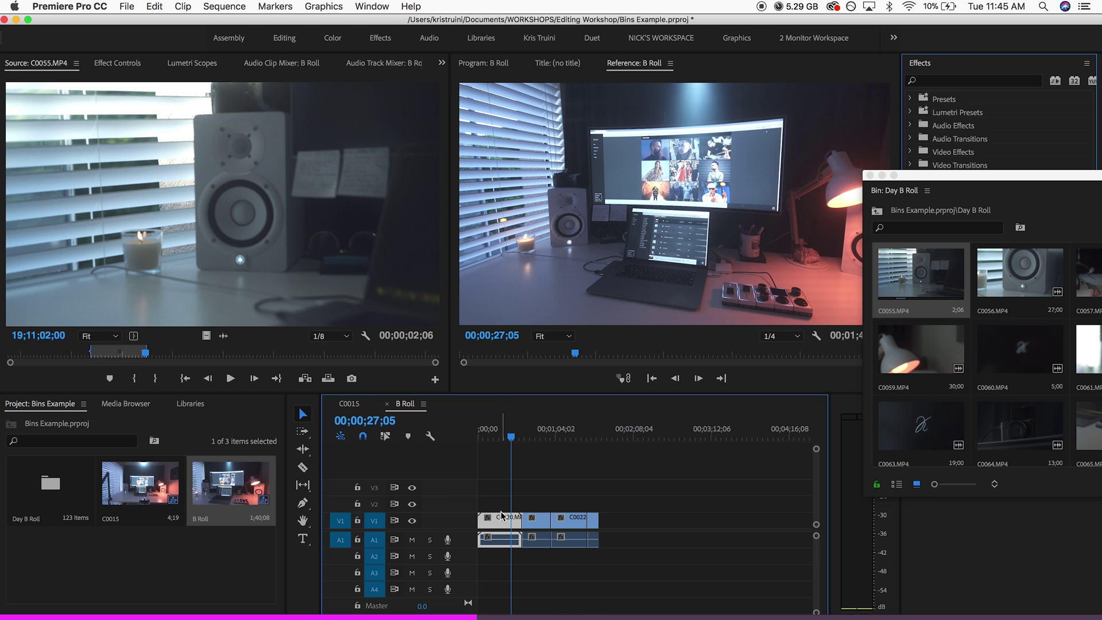
pyautogui.click(349, 404)
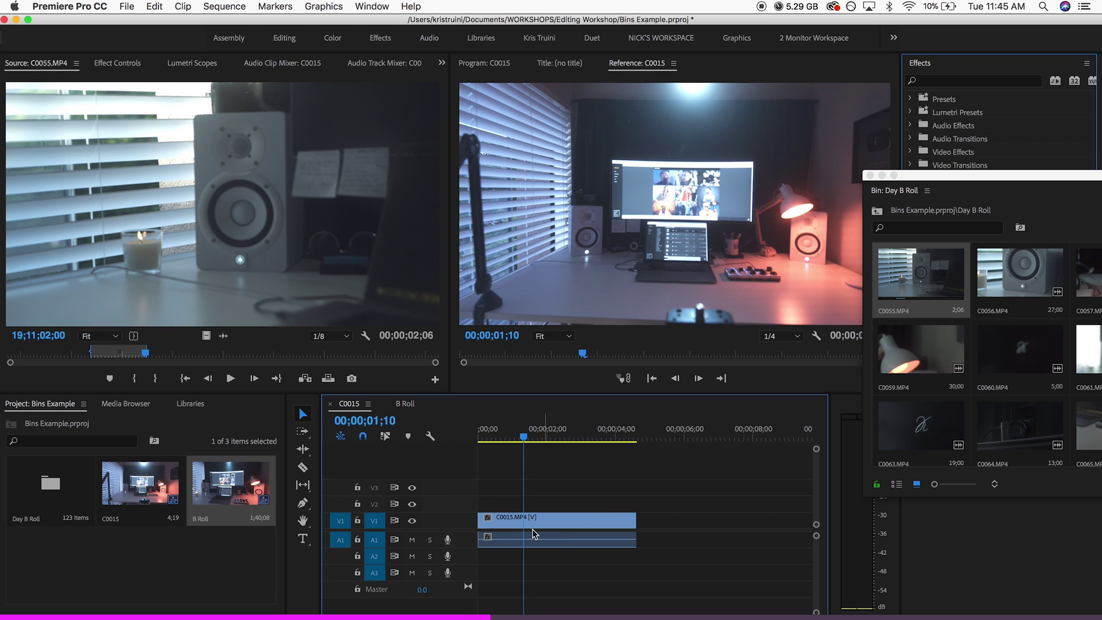
pyautogui.click(411, 408)
# Dock the B Roll timeline below the Source monitor, stacked above the C0015 timeline.
pyautogui.moveTo(412, 405); pyautogui.dragTo(388, 389)
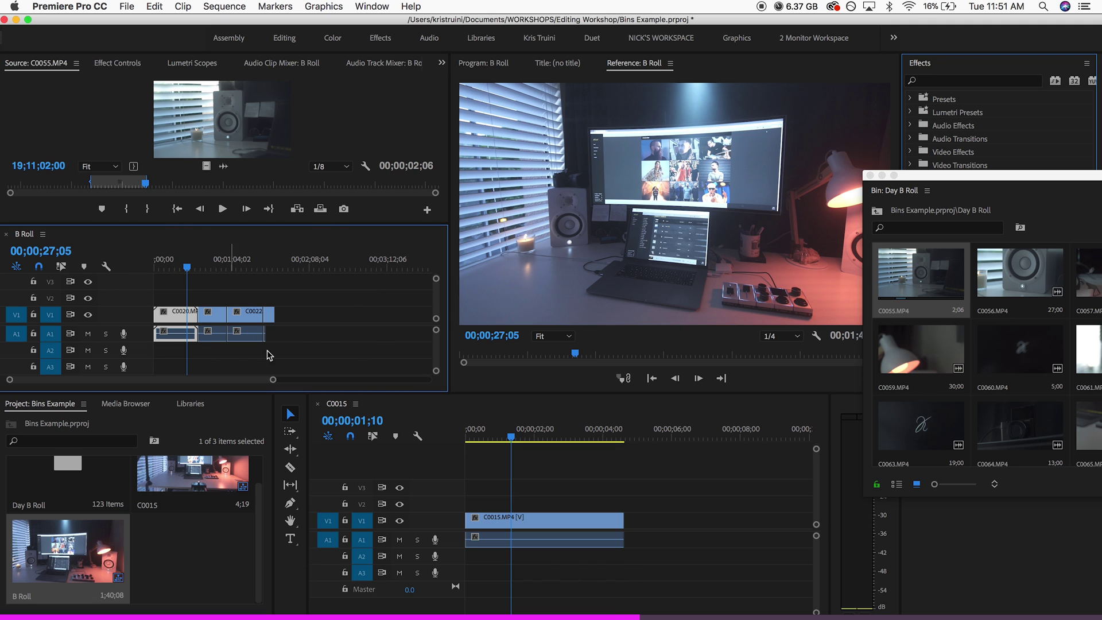
# Place clip C0020 from B Roll onto V2 above C0015 and zoom out that timeline.
pyautogui.click(218, 296)
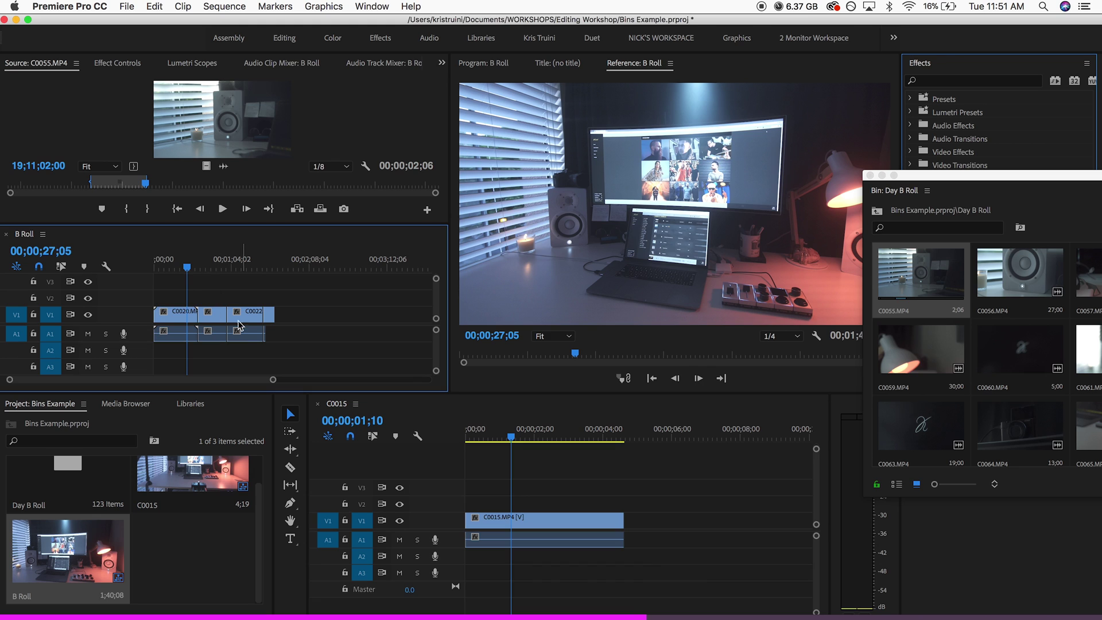
pyautogui.click(181, 316)
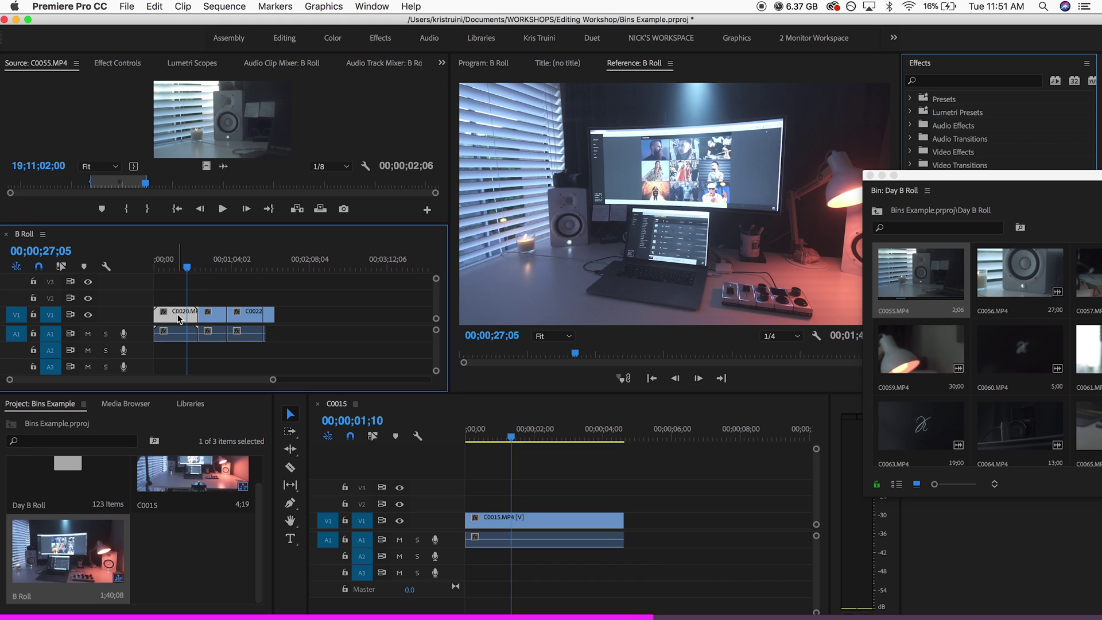
pyautogui.moveTo(180, 318); pyautogui.dragTo(522, 508)
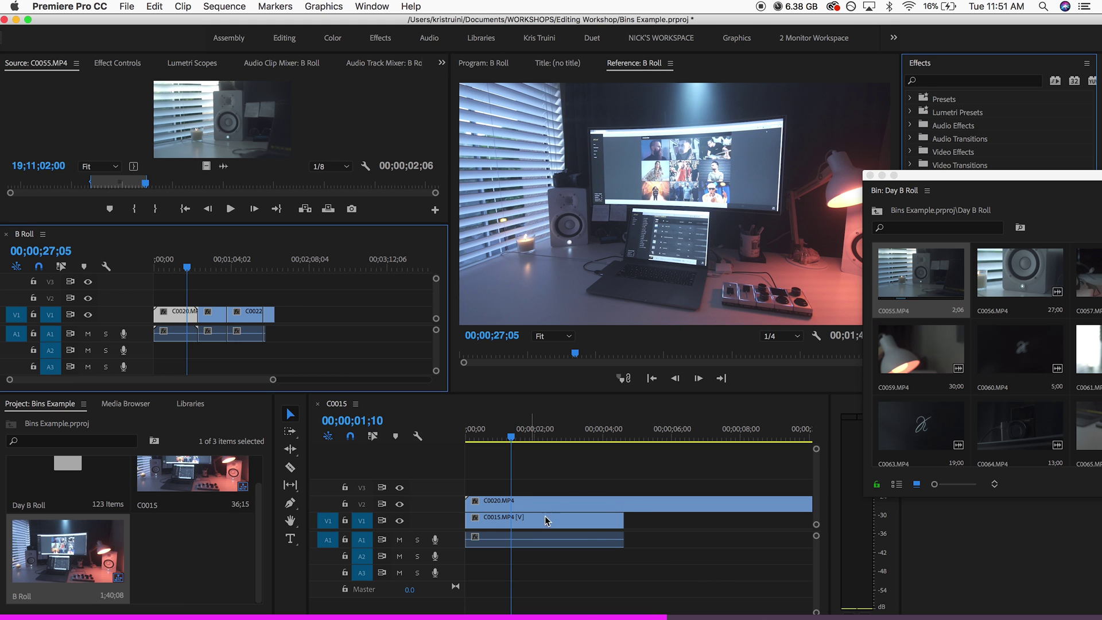
pyautogui.scroll(-5, 622, 469)
pyautogui.click(563, 483)
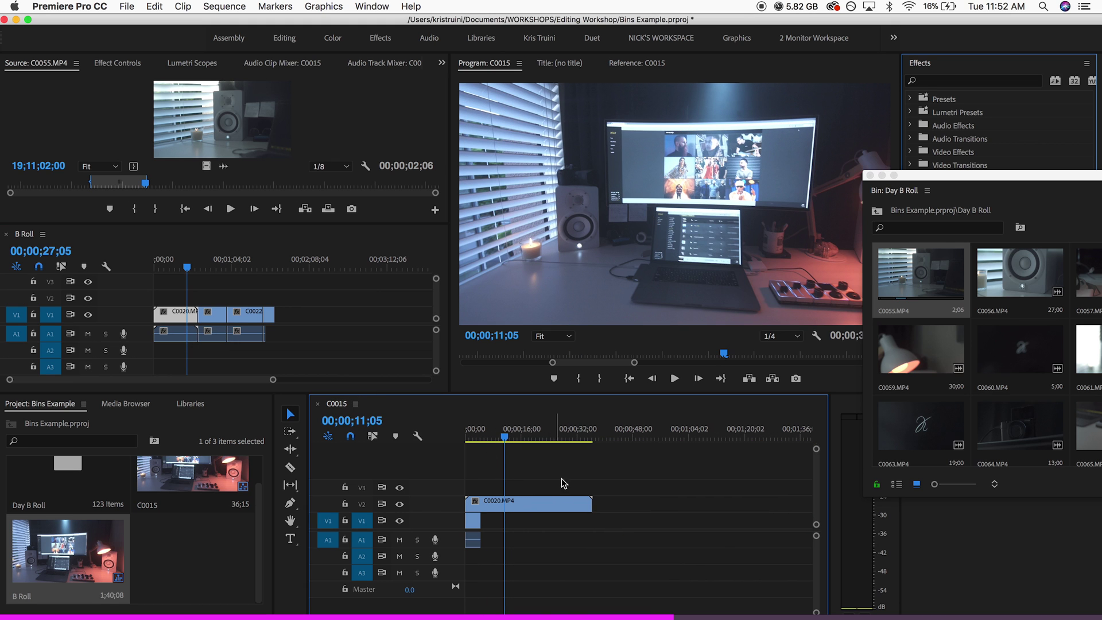
# Move the C0015 playhead to 16;25 and the B Roll playhead to 01;11;24 after selecting C0022.
pyautogui.moveTo(504, 437); pyautogui.dragTo(524, 435)
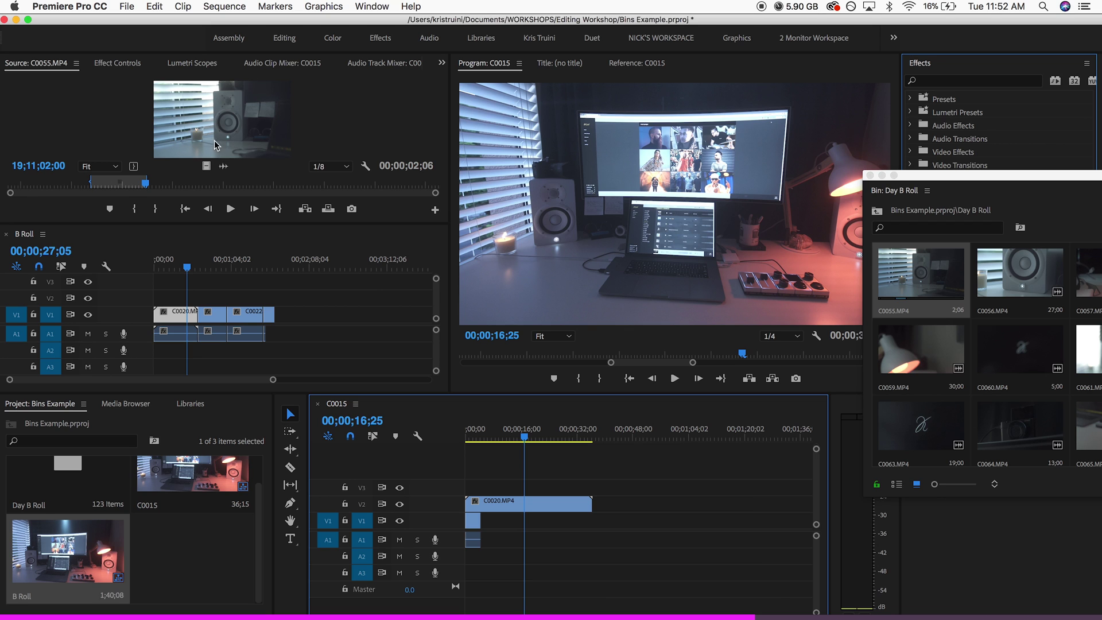
pyautogui.click(44, 184)
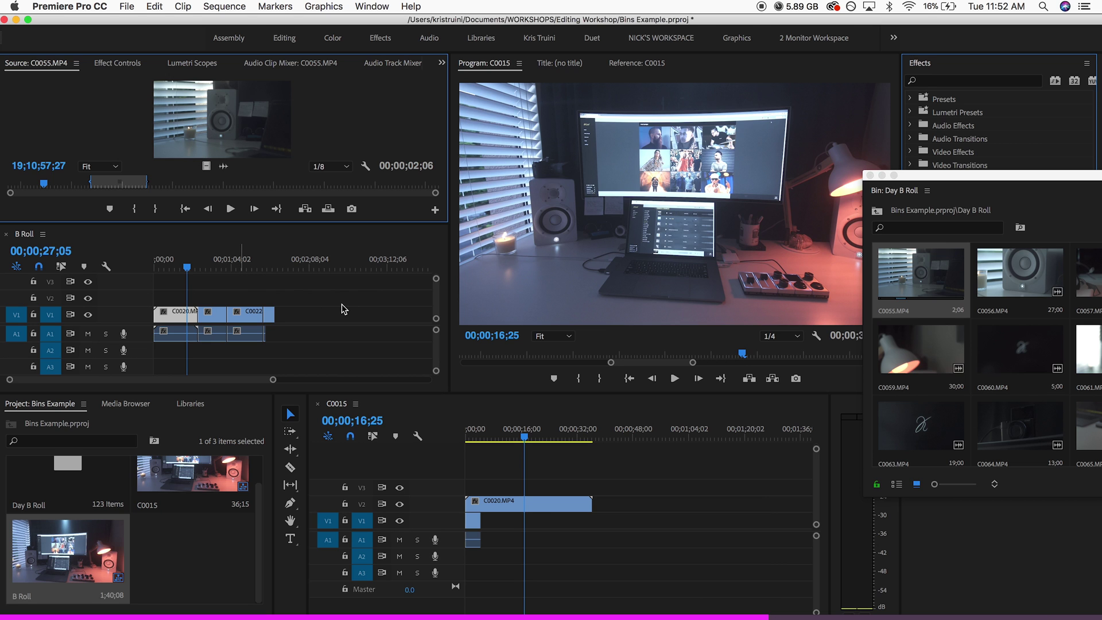
pyautogui.click(251, 295)
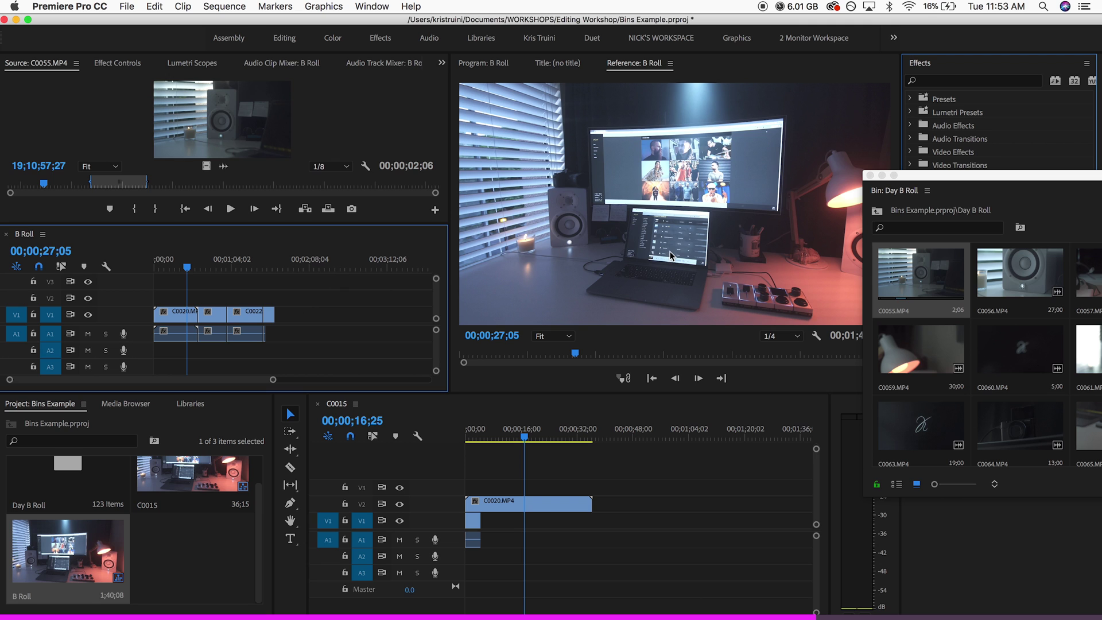
pyautogui.click(251, 317)
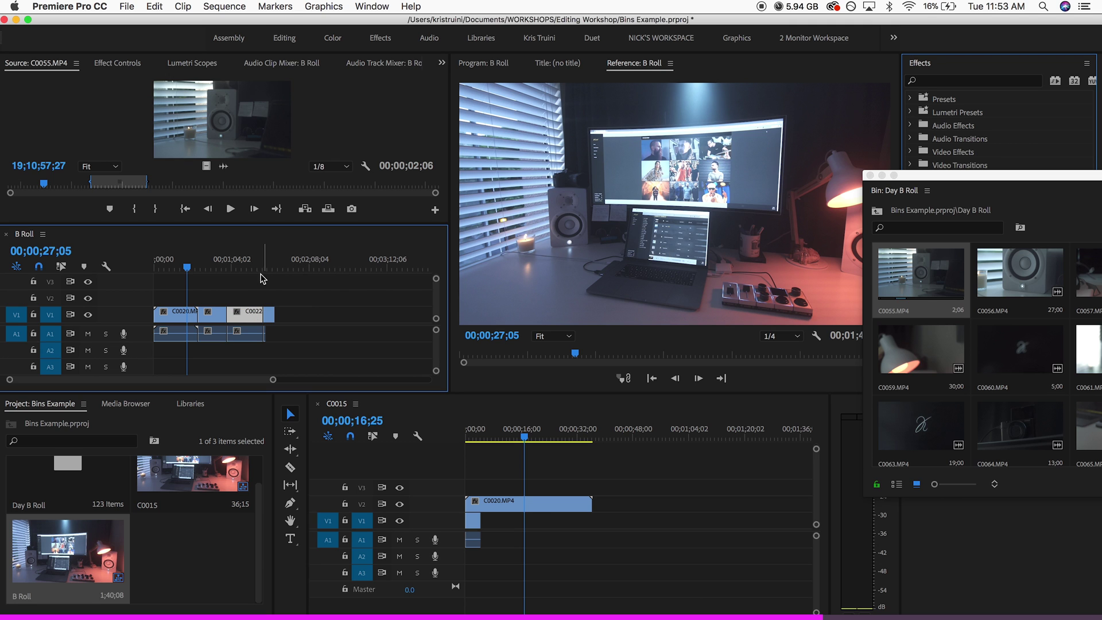
pyautogui.click(242, 265)
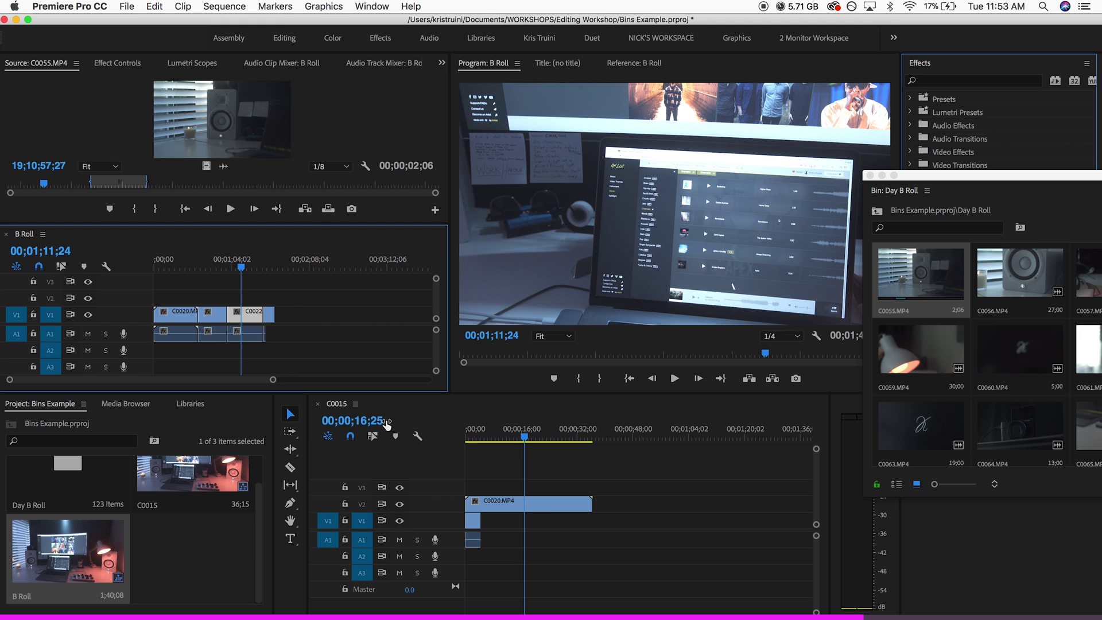
# Create a new empty sequence, Sequence 02, via File > New > Sequence.
pyautogui.click(127, 7)
pyautogui.click(313, 47)
pyautogui.click(450, 123)
pyautogui.click(364, 123)
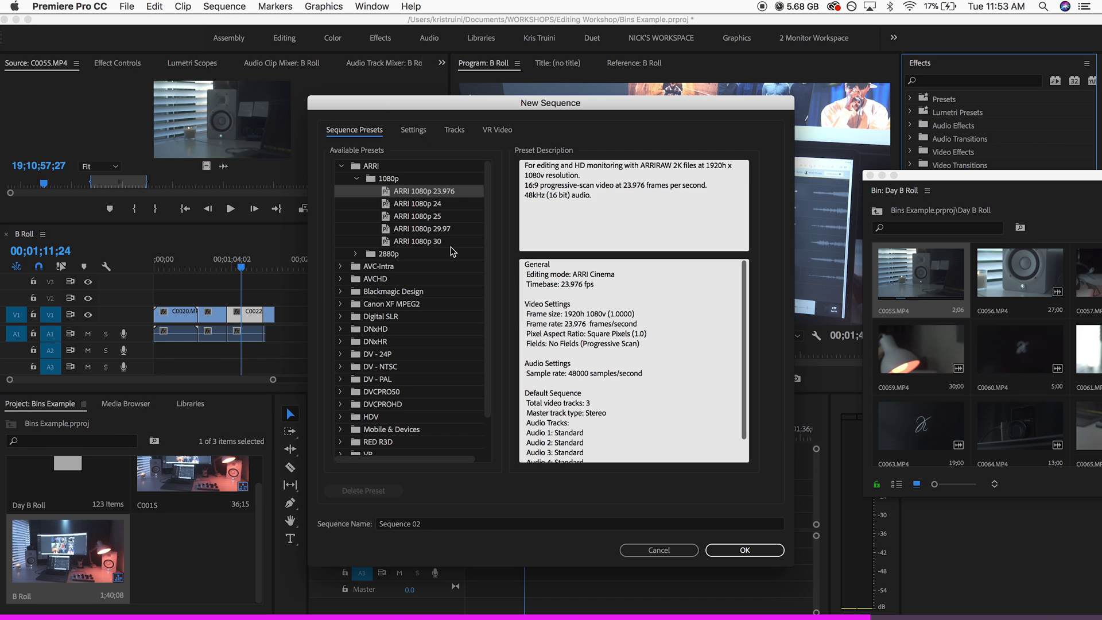
pyautogui.click(746, 551)
# Dock Sequence 02 under the Source monitor above B Roll and resize the split between them.
pyautogui.click(180, 349)
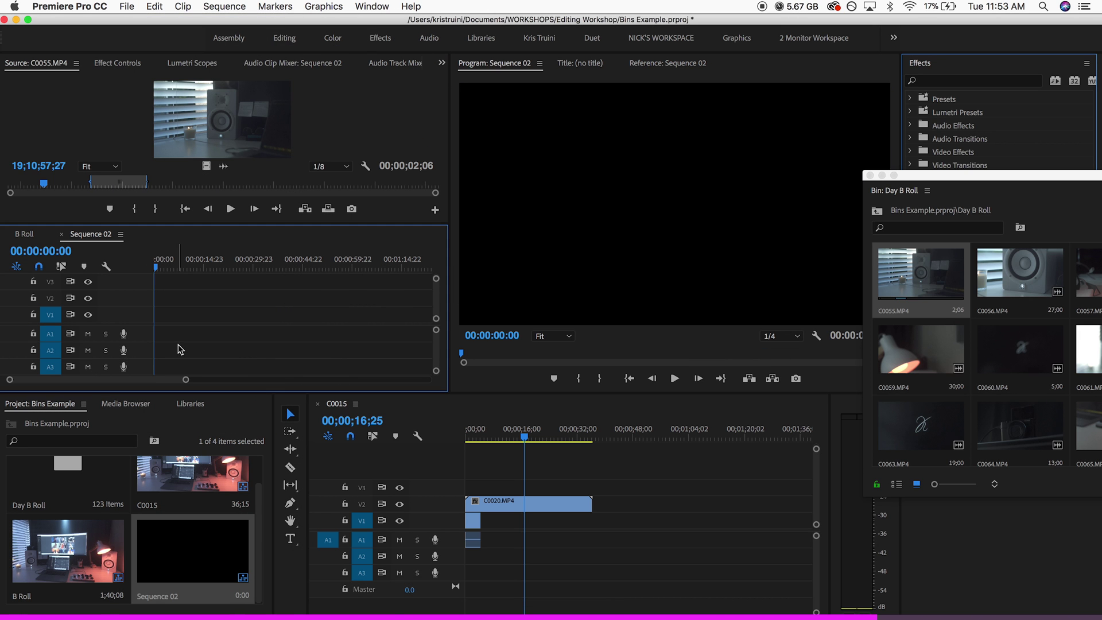
pyautogui.moveTo(83, 215); pyautogui.dragTo(85, 217)
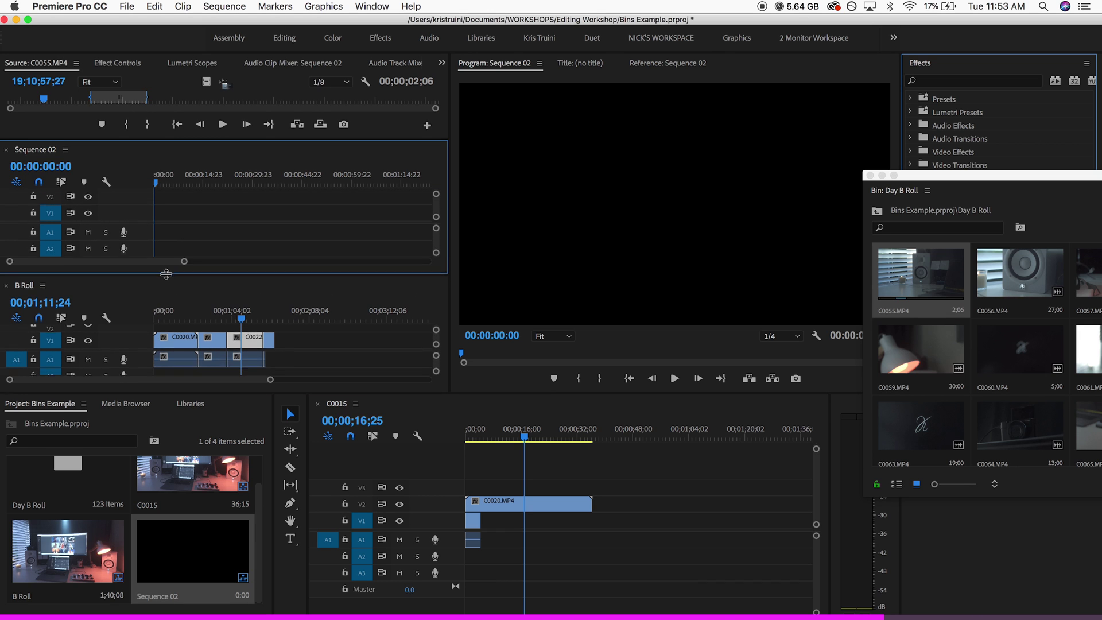
pyautogui.moveTo(171, 229); pyautogui.dragTo(172, 274)
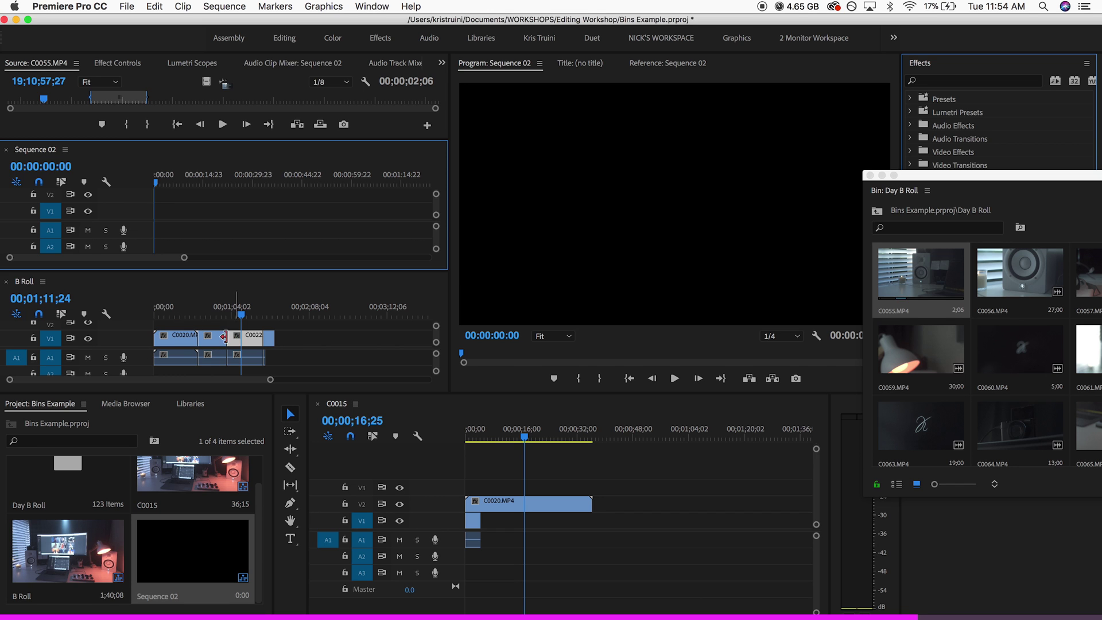
# Expand and heighten the B Roll V1 track so clip thumbnails for C0020–C0022 show.
pyautogui.doubleClick(143, 333)
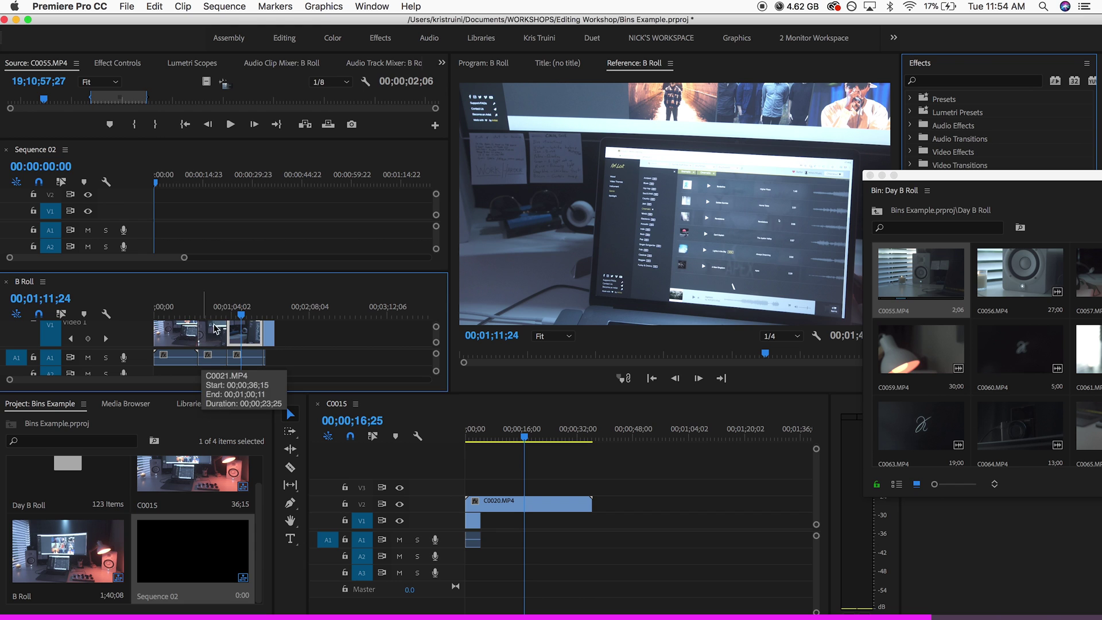
pyautogui.moveTo(143, 348); pyautogui.dragTo(146, 367)
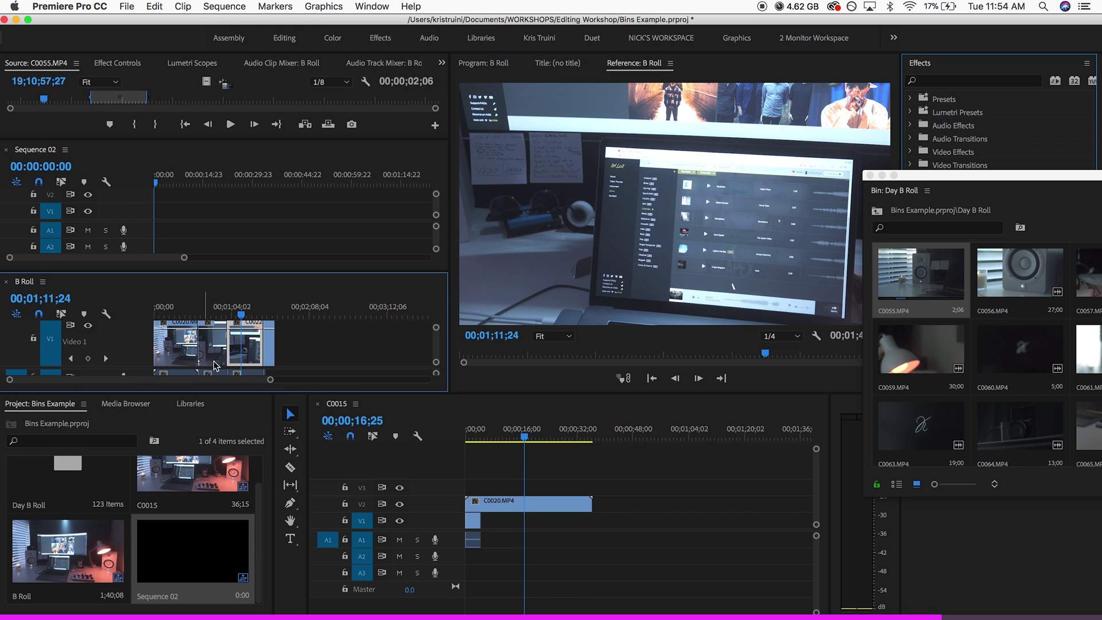
pyautogui.scroll(4, 213, 365)
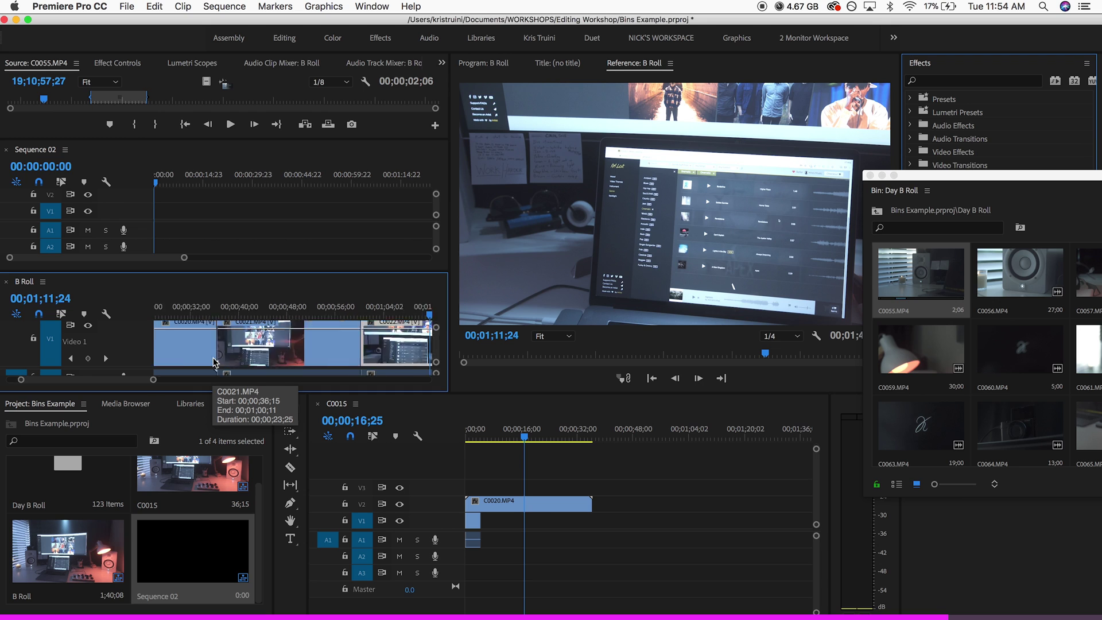
pyautogui.scroll(5, 207, 360)
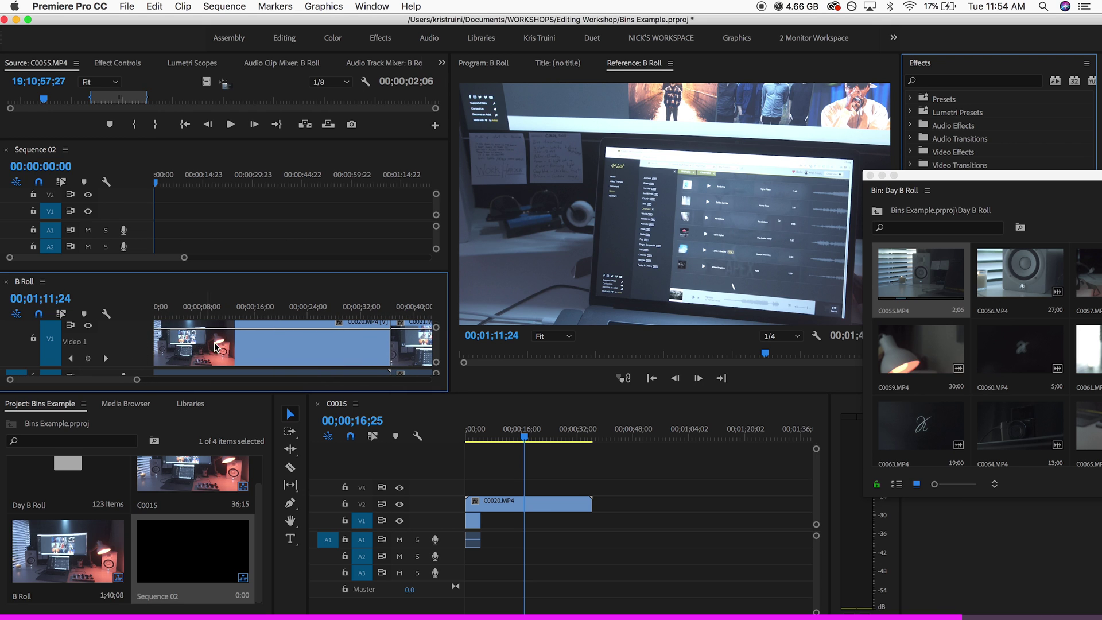
pyautogui.scroll(-4, 218, 346)
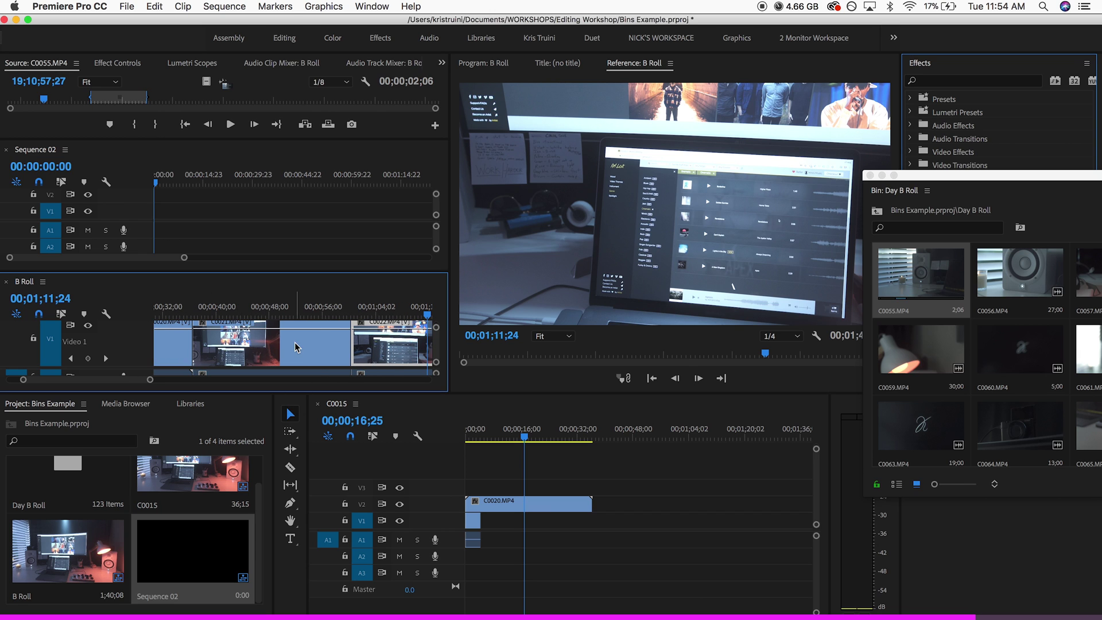
pyautogui.scroll(-5, 295, 347)
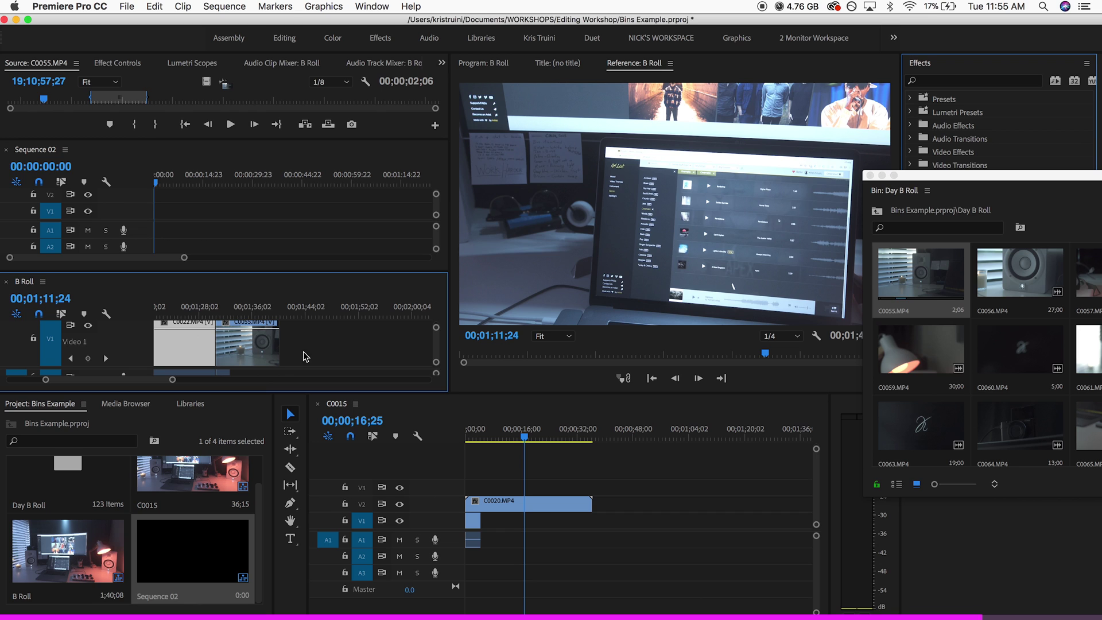
pyautogui.scroll(2, 264, 356)
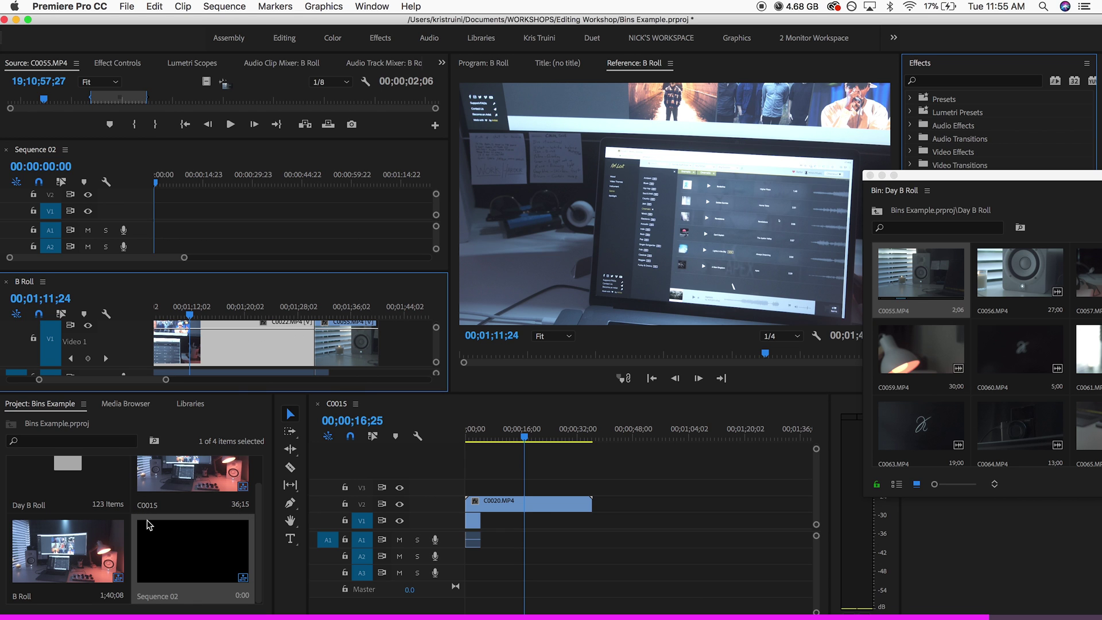
pyautogui.scroll(1, 75, 499)
# Open the Day B Roll bin, bring its window into view, then minimize it.
pyautogui.doubleClick(69, 491)
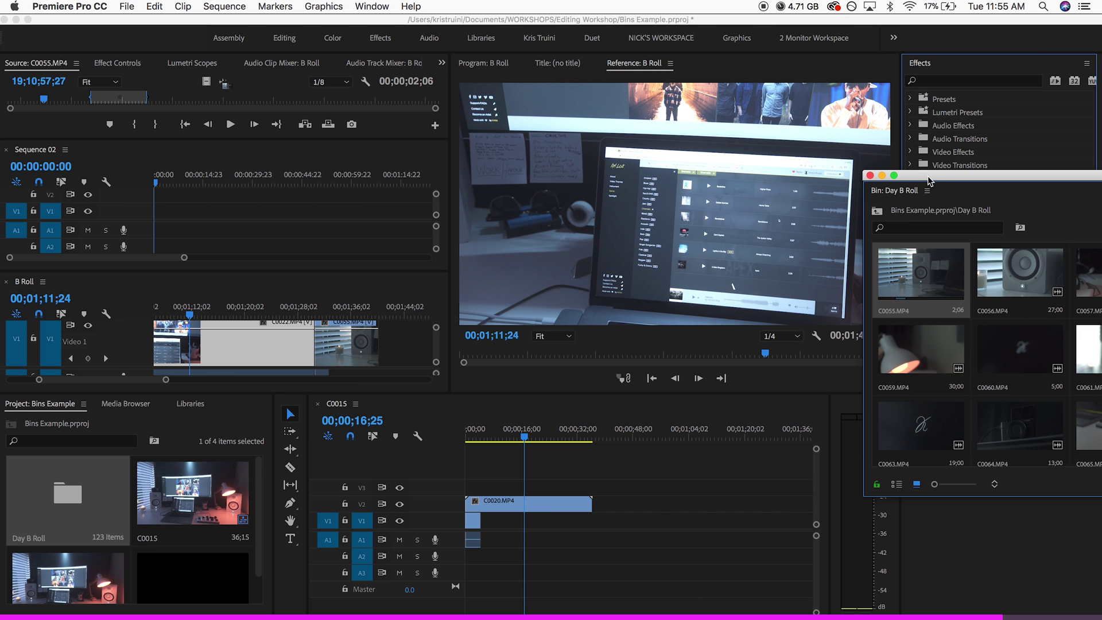
pyautogui.moveTo(928, 178); pyautogui.dragTo(384, 164)
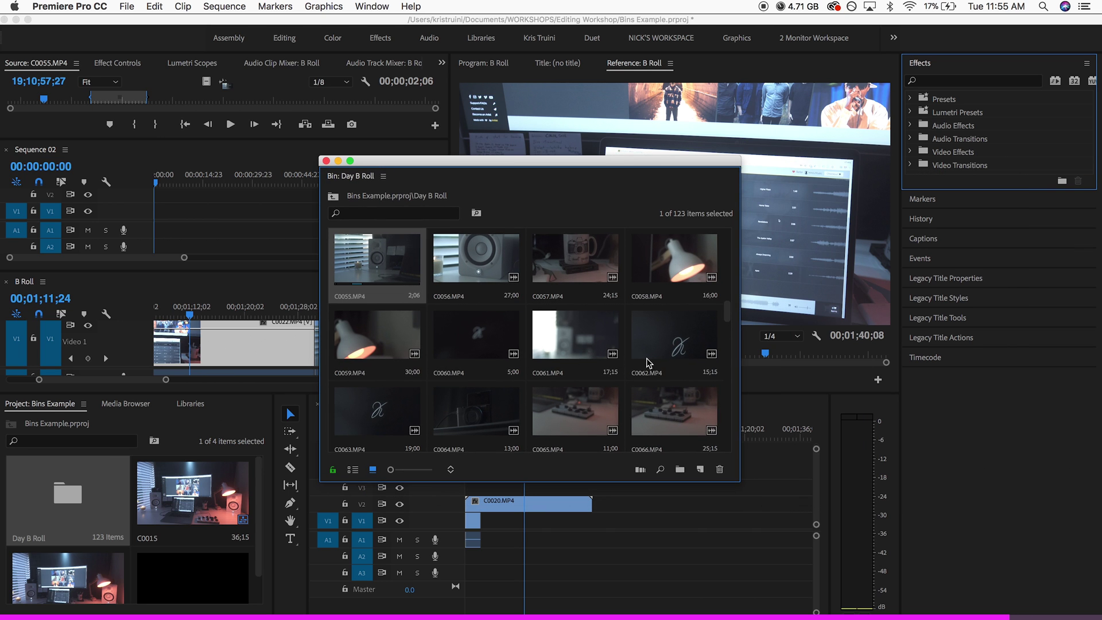
pyautogui.click(338, 161)
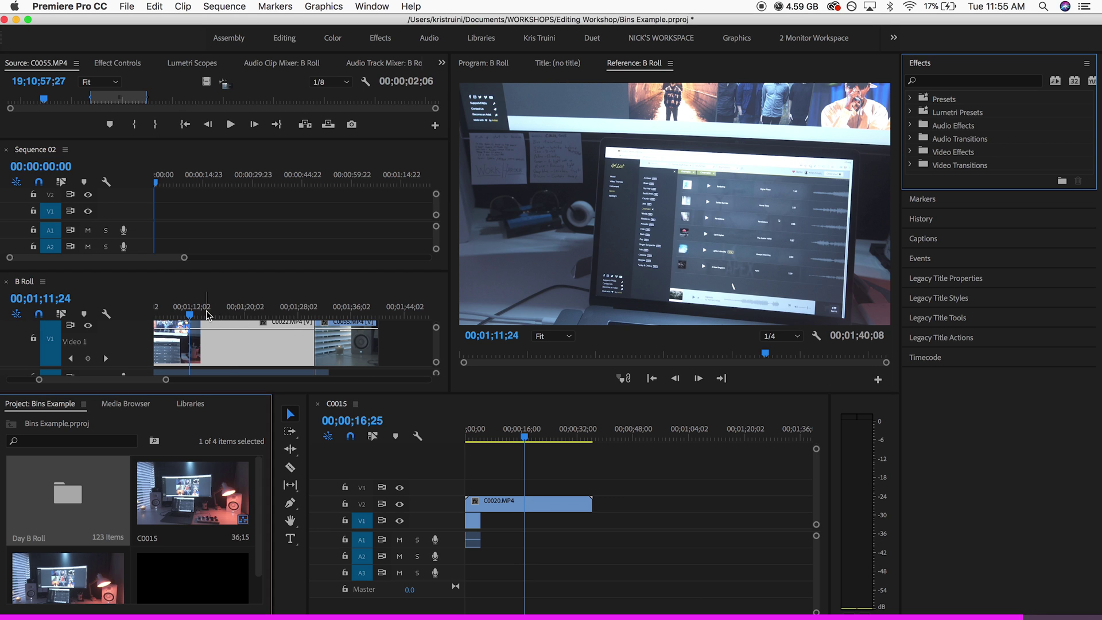
# Move the B Roll playhead to 01;17;25.
pyautogui.click(230, 314)
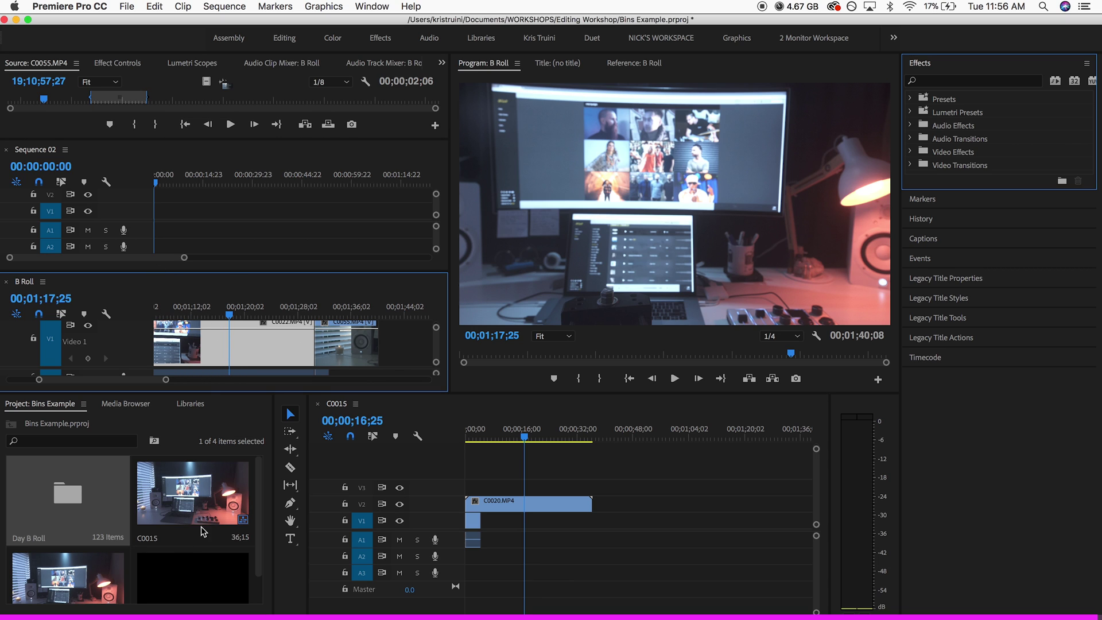
pyautogui.scroll(-1, 192, 511)
pyautogui.scroll(1, 193, 511)
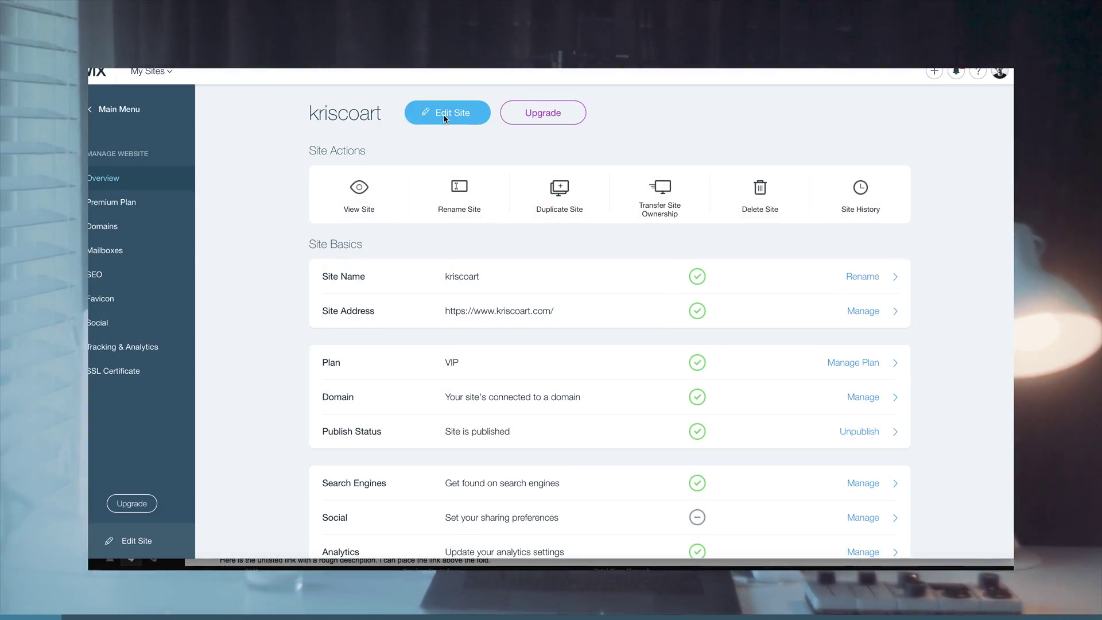
# Open the site in the Wix editor and scroll down to the logo area.
pyautogui.click(458, 140)
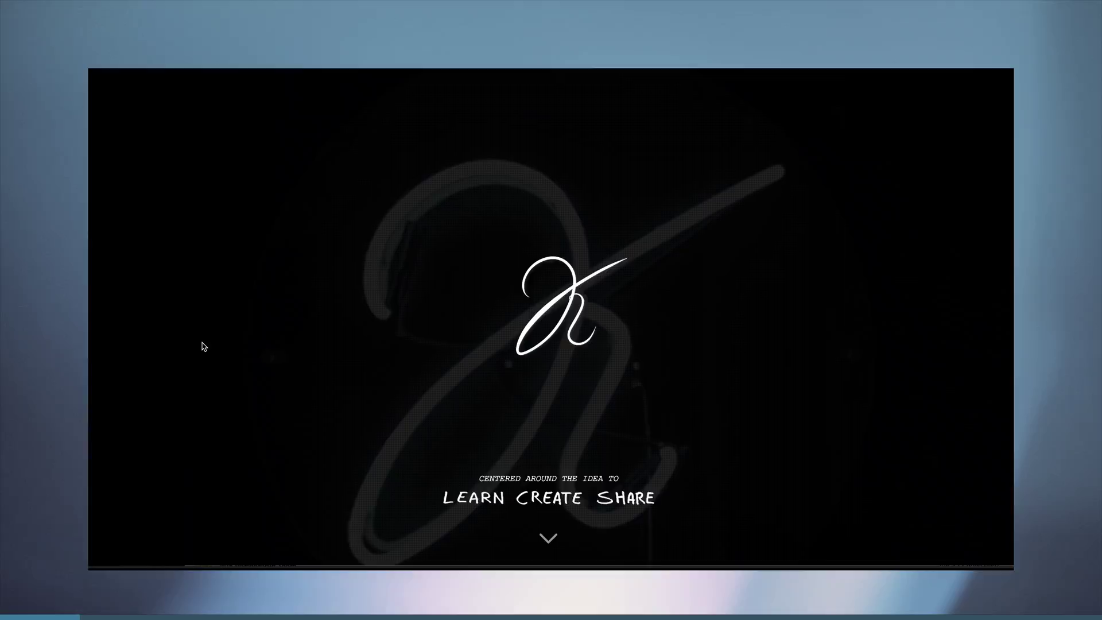
pyautogui.scroll(-6, 201, 344)
pyautogui.scroll(-10, 202, 347)
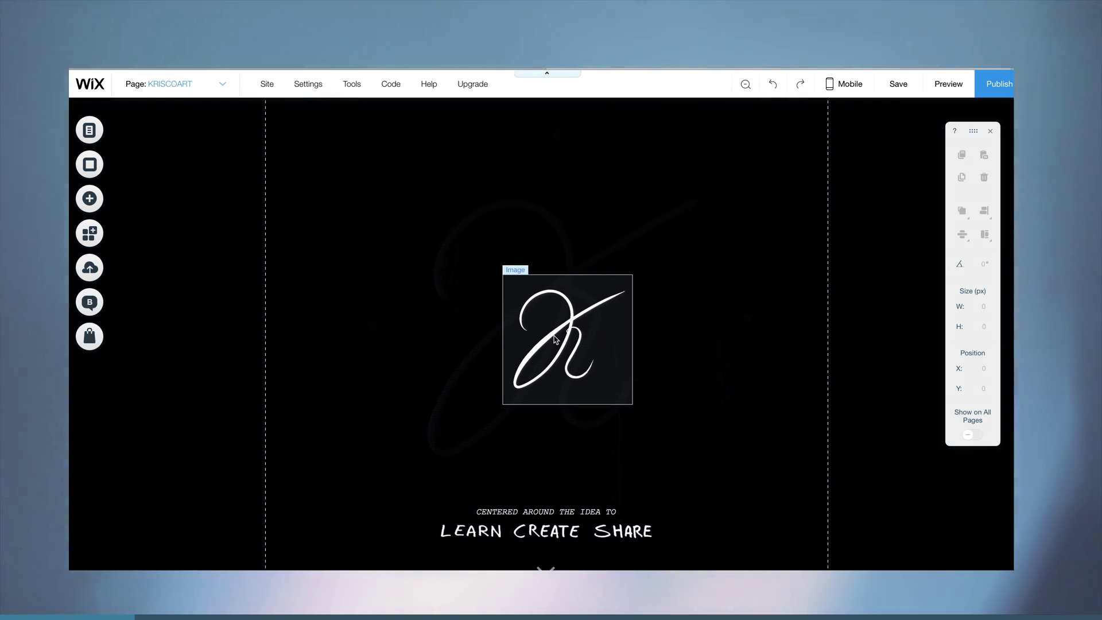
# Move the script logo image to X 377, Y 314 and bring up its animation choices.
pyautogui.click(556, 340)
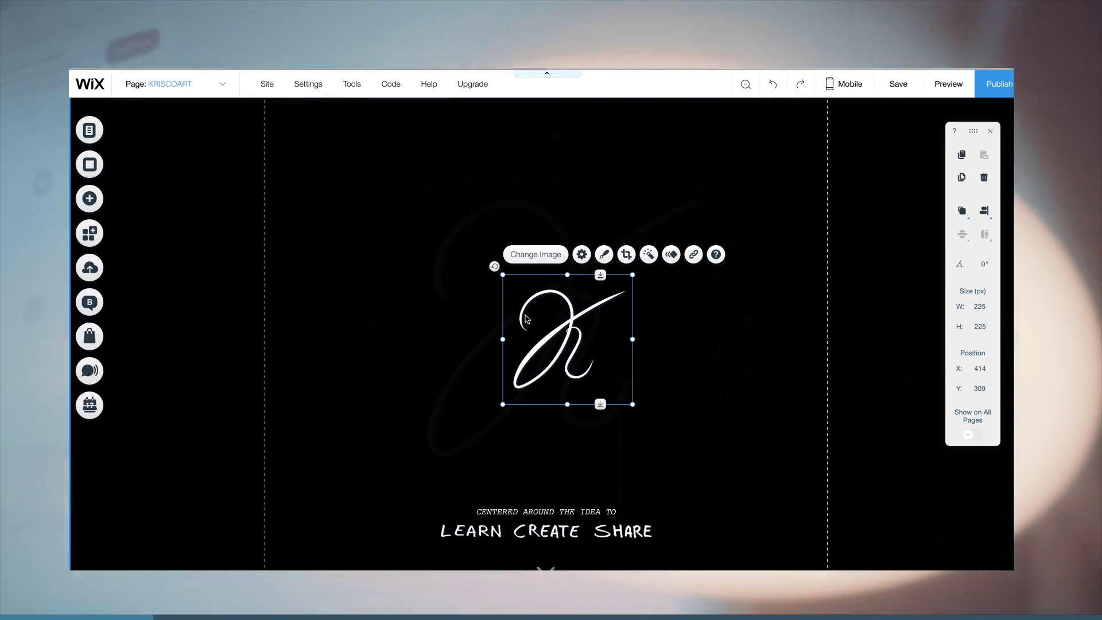
pyautogui.moveTo(526, 319); pyautogui.dragTo(535, 256)
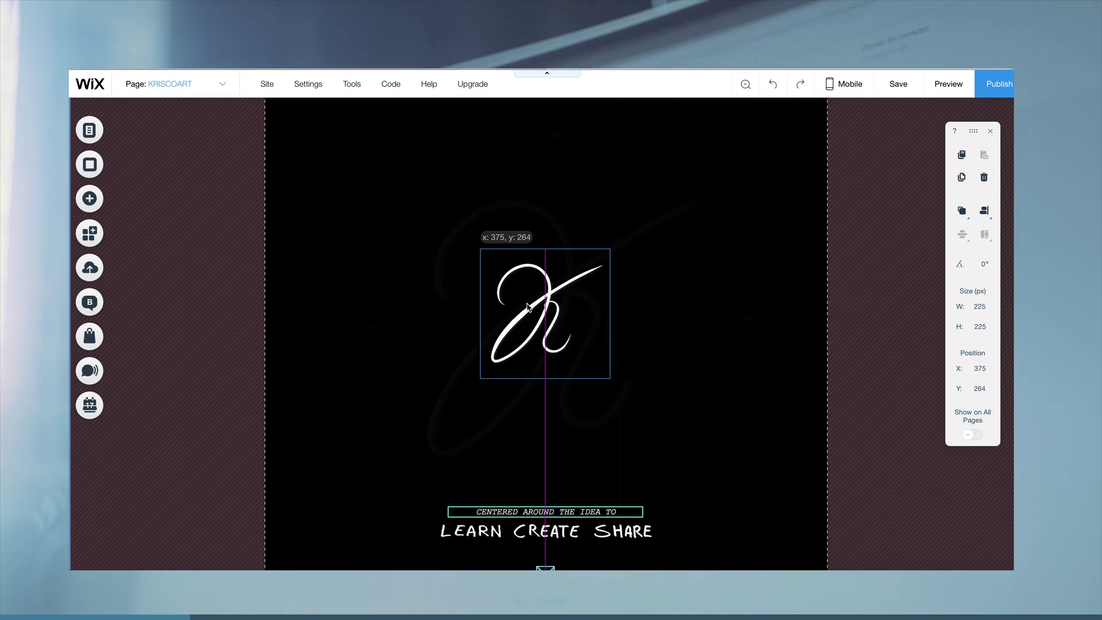
pyautogui.moveTo(532, 317); pyautogui.dragTo(533, 335)
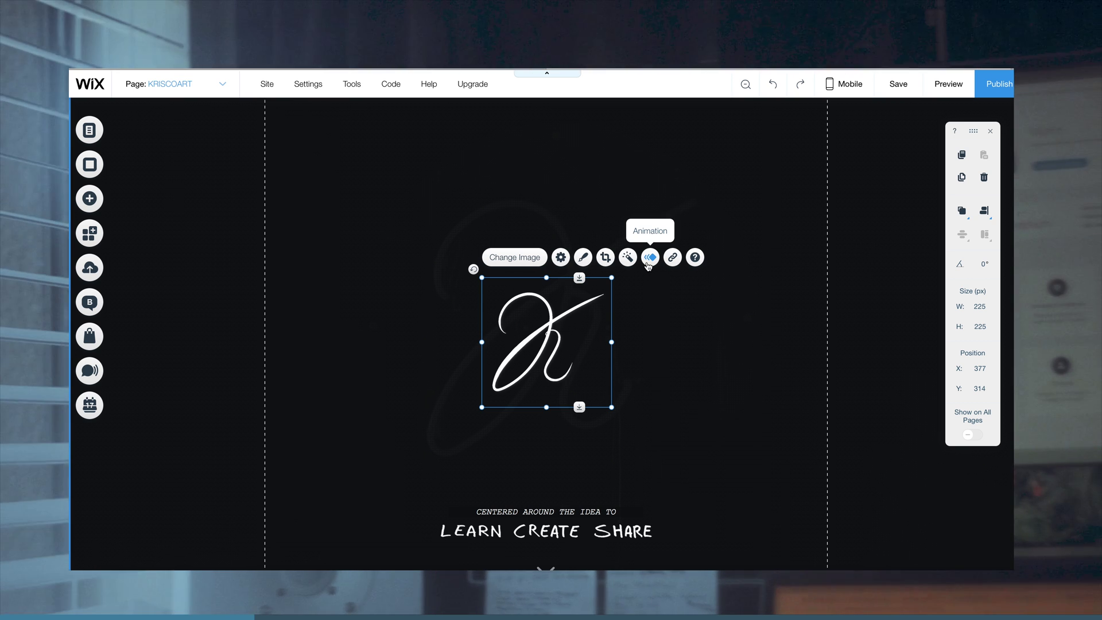
pyautogui.click(650, 258)
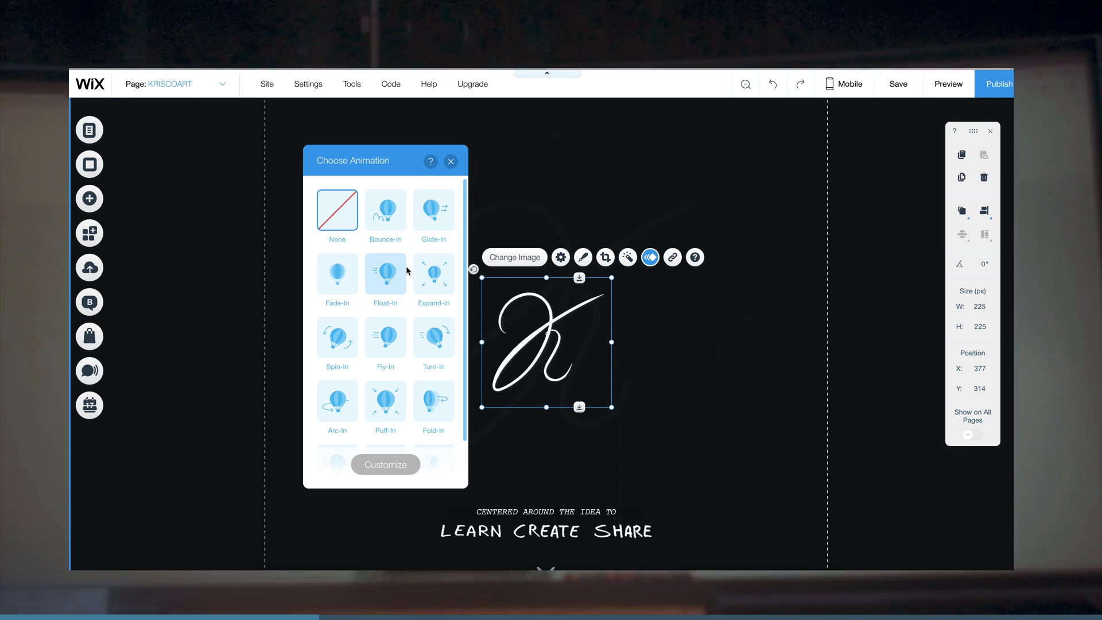
# Dismiss the animation choices and open, then close, the CENTERED AROUND THE IDEA TO text settings.
pyautogui.click(450, 161)
pyautogui.scroll(-4, 531, 275)
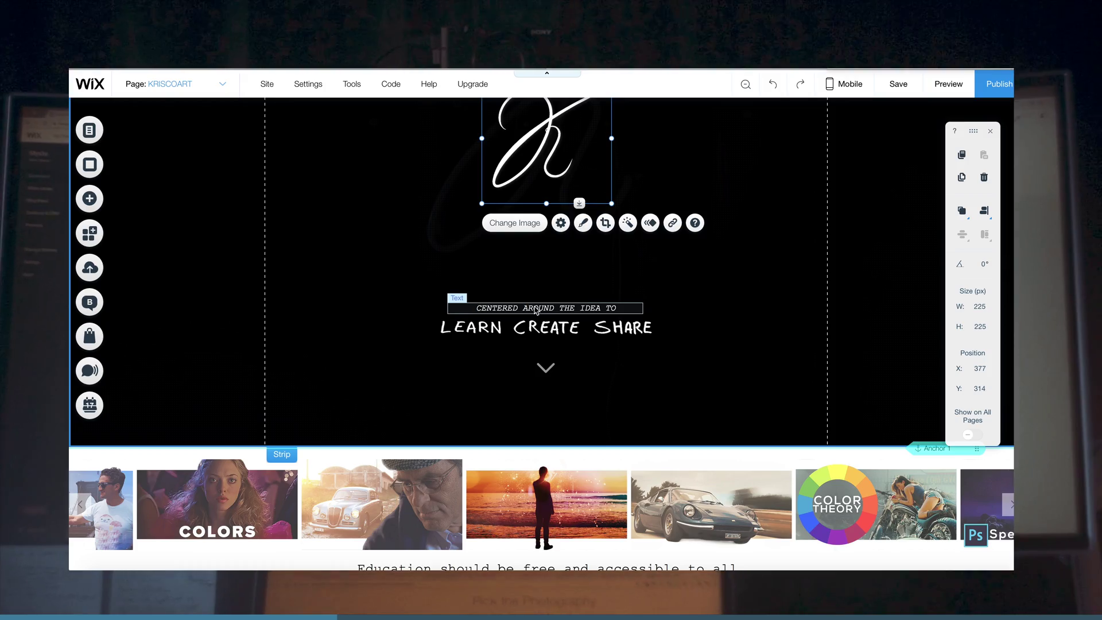
pyautogui.doubleClick(534, 310)
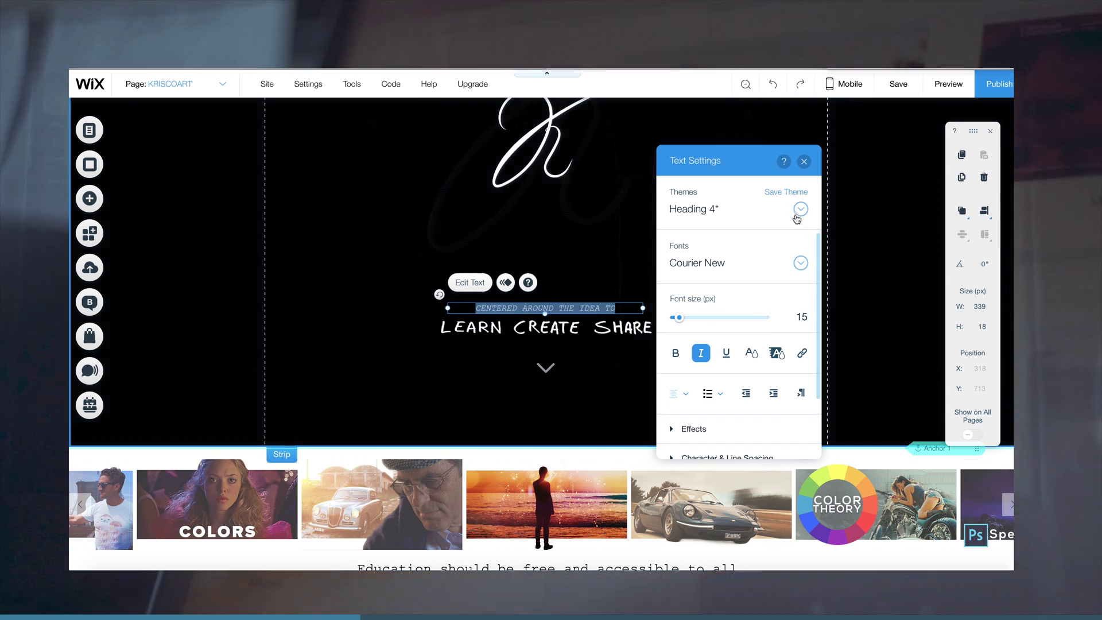
pyautogui.click(803, 161)
pyautogui.scroll(-5, 563, 364)
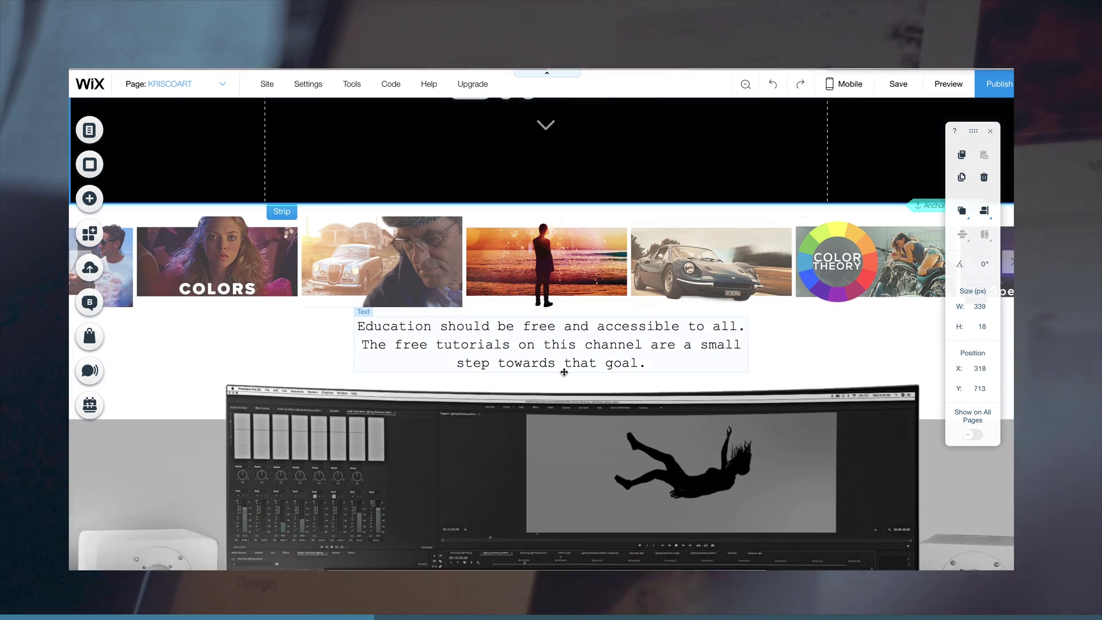
pyautogui.scroll(-3, 565, 365)
# Move the Post Production Tutorials video strip higher, then shorten it and shift it lower.
pyautogui.click(406, 276)
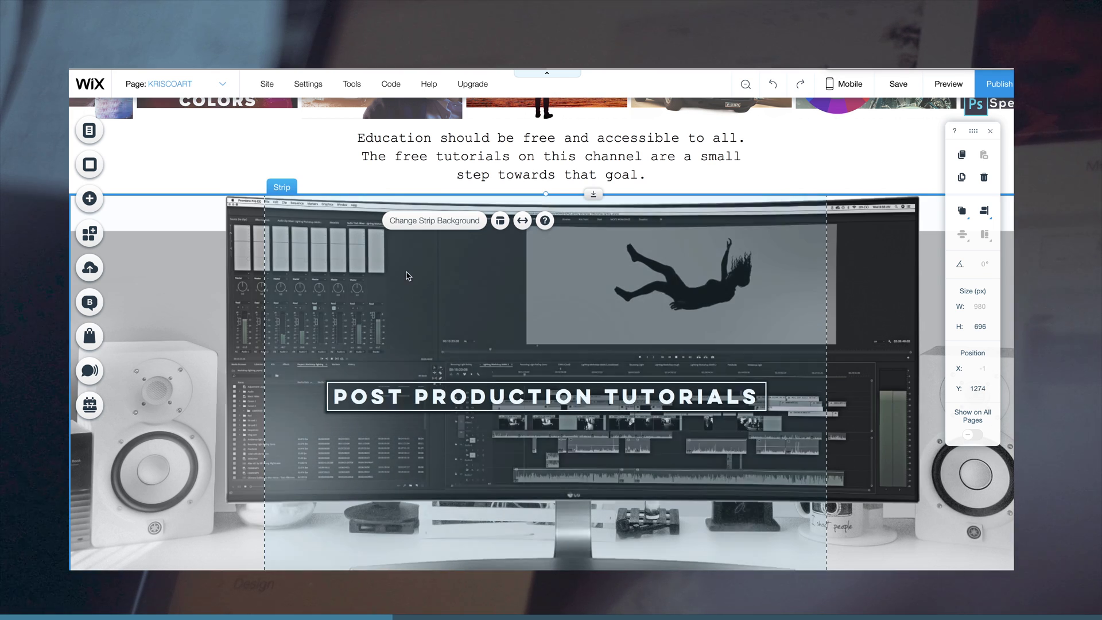
pyautogui.moveTo(406, 276); pyautogui.dragTo(363, 149)
pyautogui.scroll(-2, 545, 287)
pyautogui.moveTo(548, 370); pyautogui.dragTo(550, 402)
pyautogui.moveTo(546, 261); pyautogui.dragTo(516, 273)
pyautogui.scroll(-10, 516, 350)
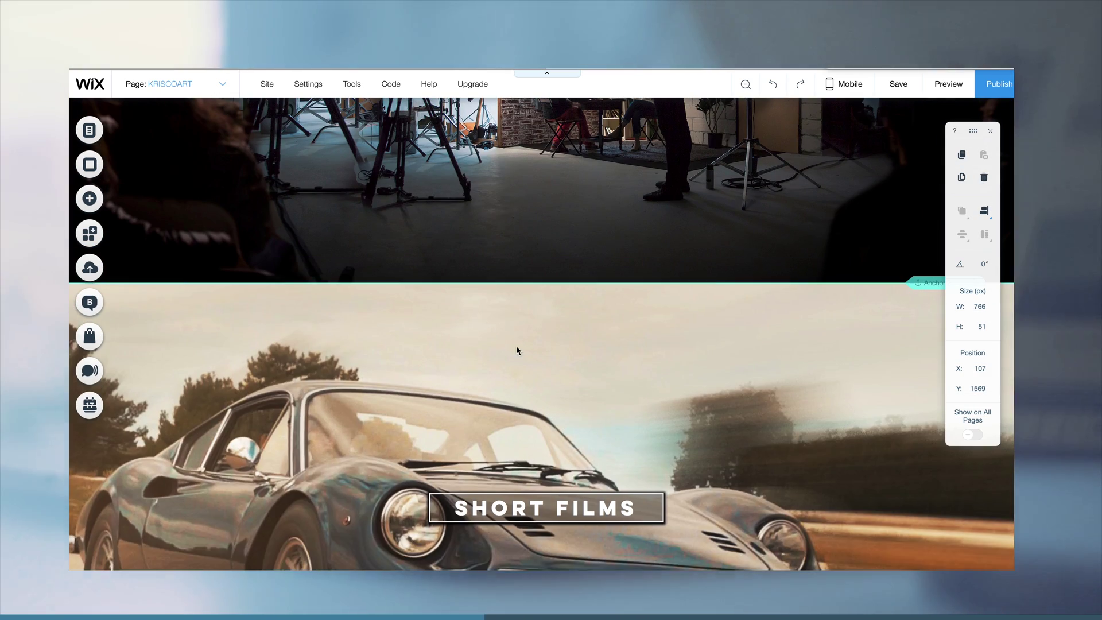
pyautogui.click(516, 351)
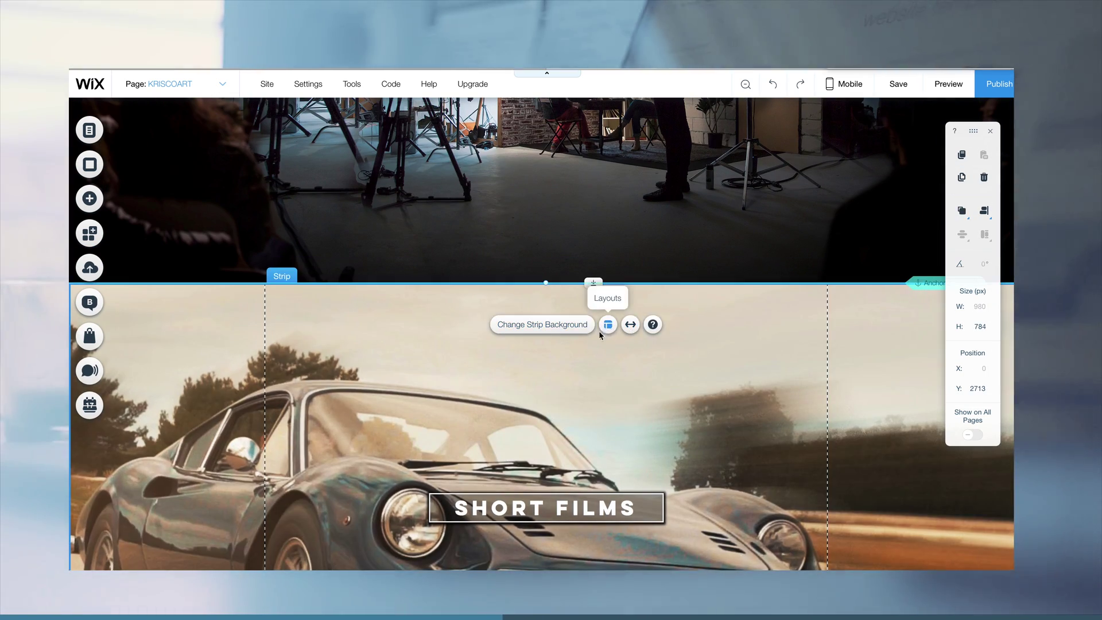
pyautogui.scroll(-15, 600, 336)
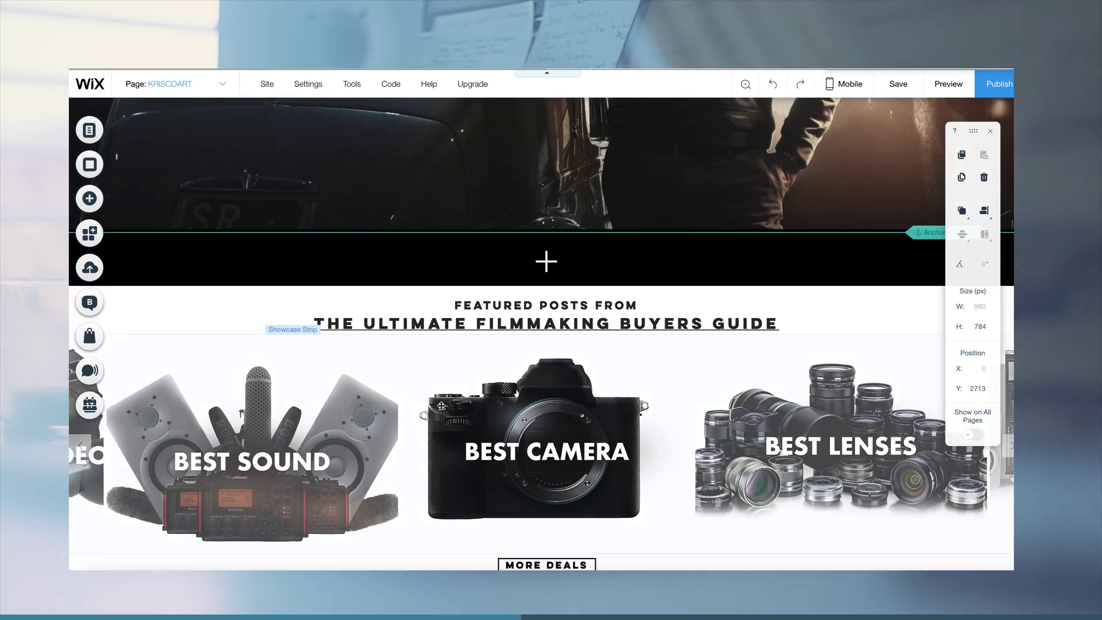
pyautogui.scroll(-2, 441, 406)
pyautogui.click(441, 406)
pyautogui.click(288, 216)
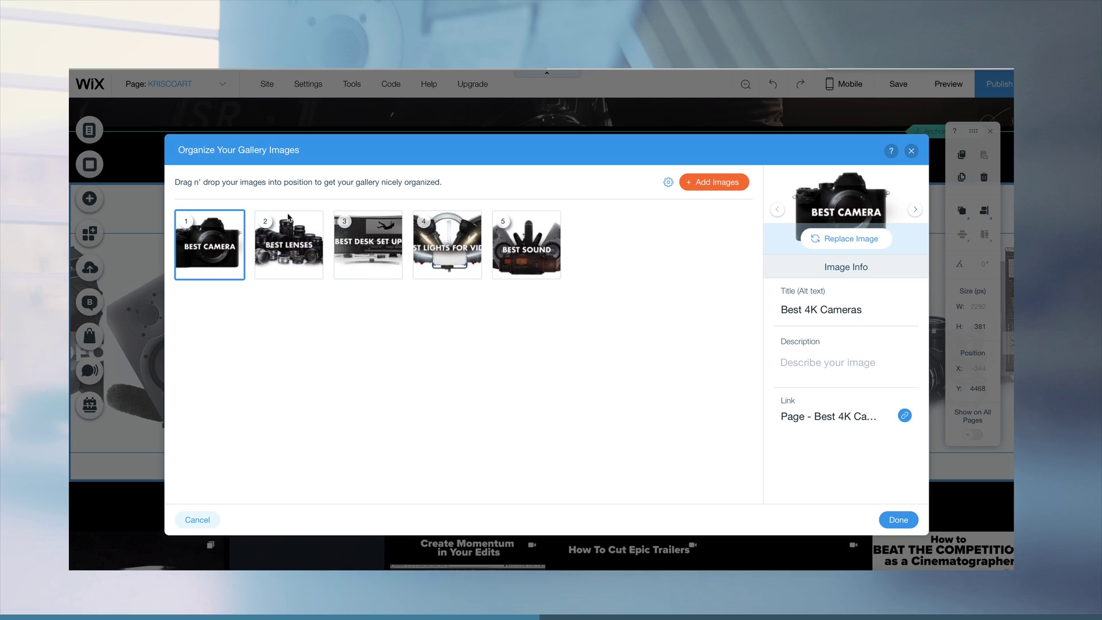
pyautogui.click(301, 244)
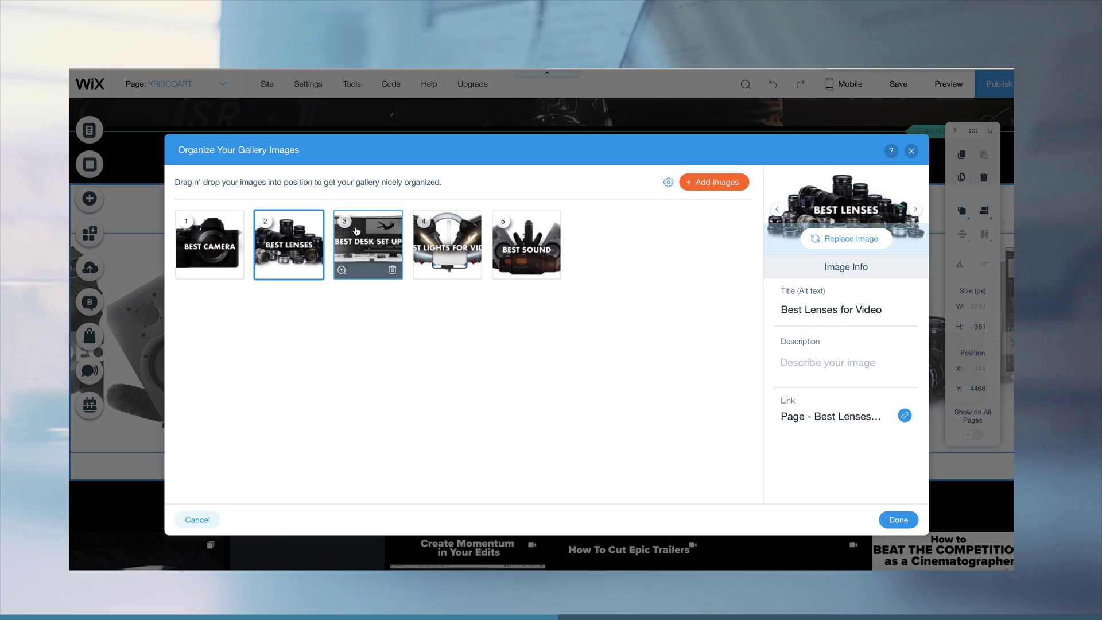
pyautogui.click(710, 184)
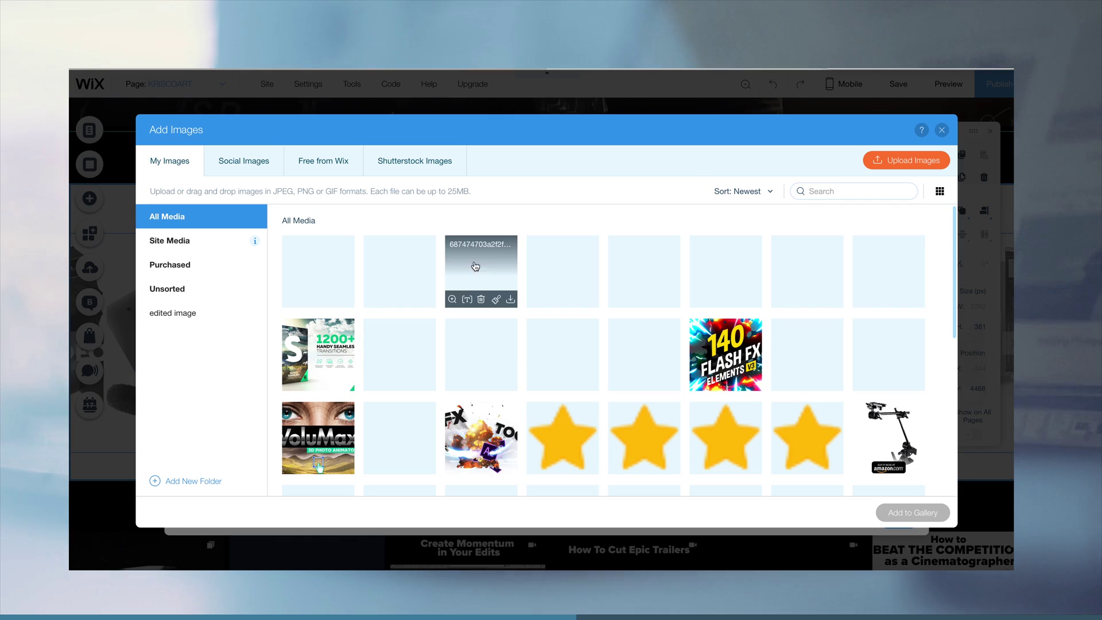
pyautogui.click(942, 131)
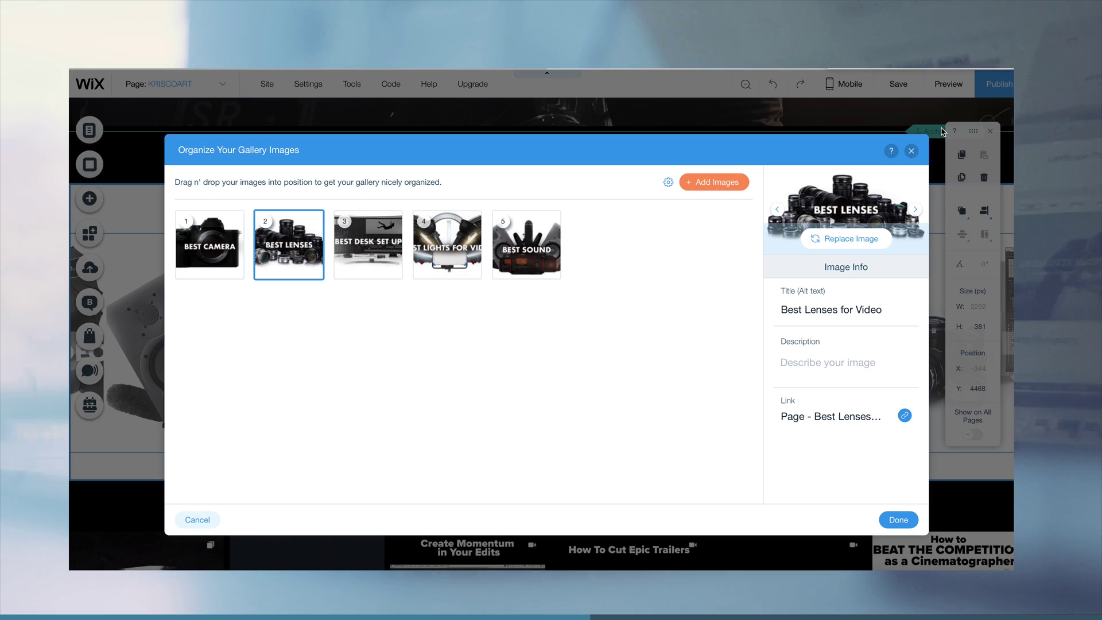
pyautogui.click(912, 151)
pyautogui.scroll(-10, 472, 356)
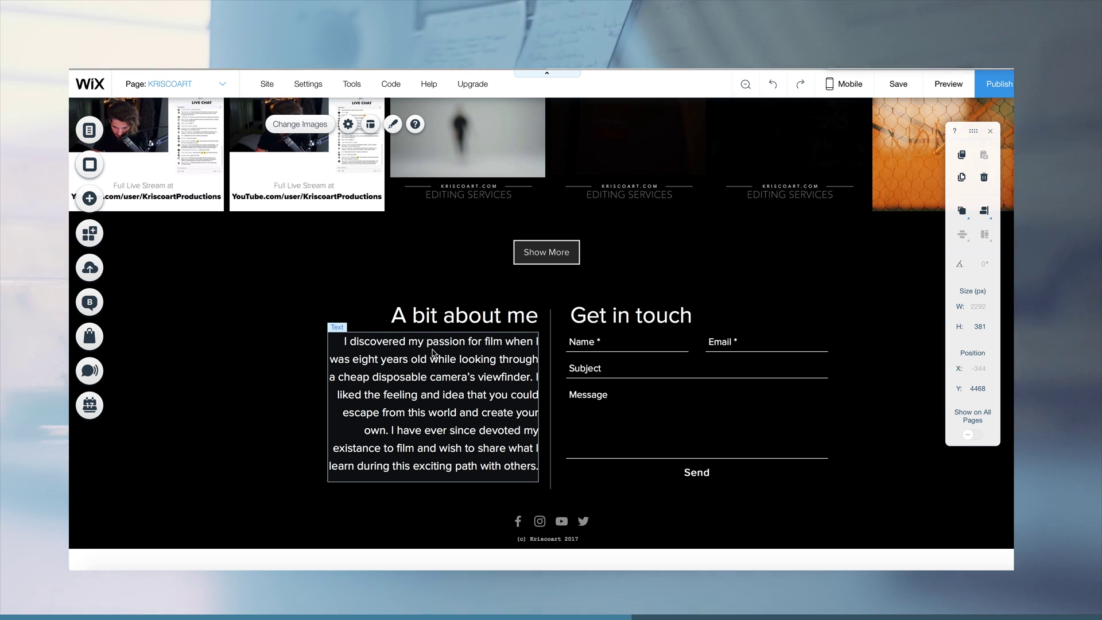
# Replace the 'A bit about me' heading text with BIOGRA.
pyautogui.doubleClick(431, 313)
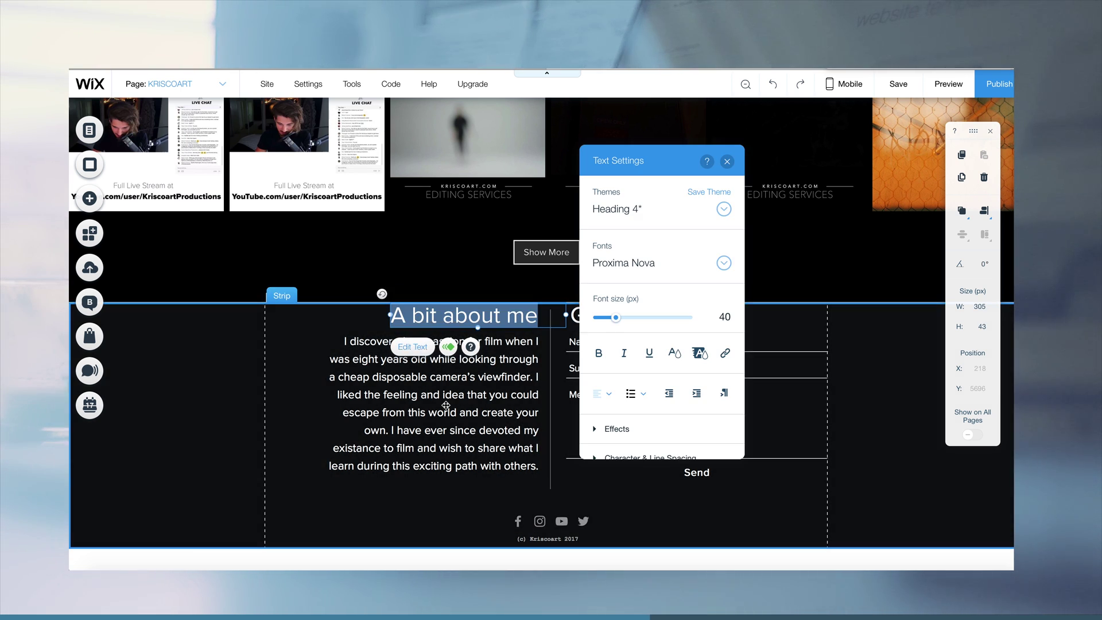
pyautogui.write('BIOGRAPHY')
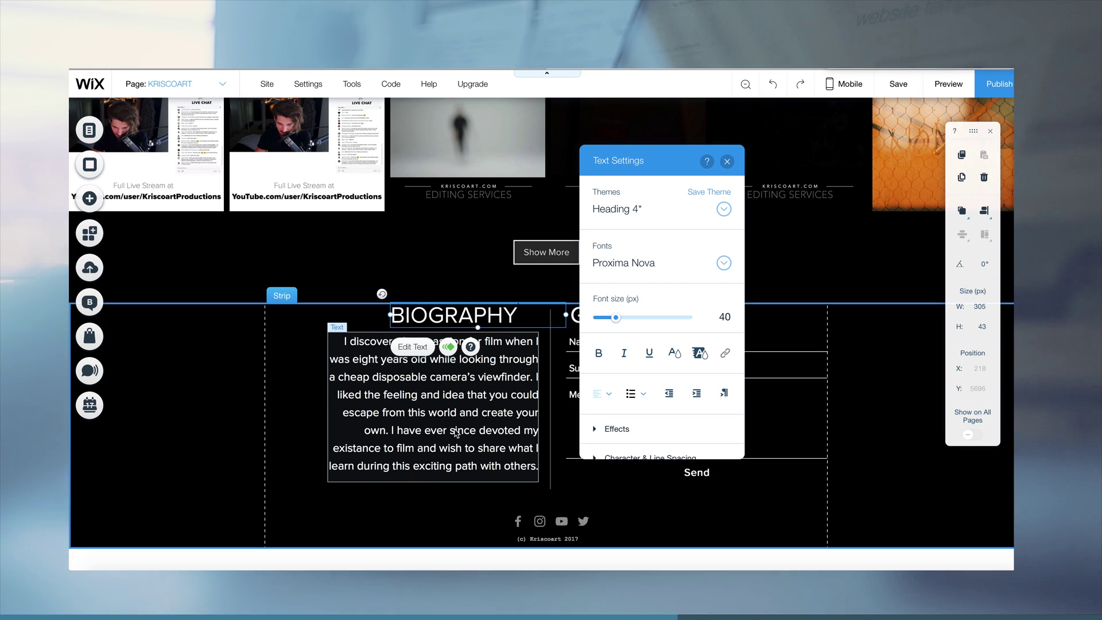
pyautogui.click(456, 431)
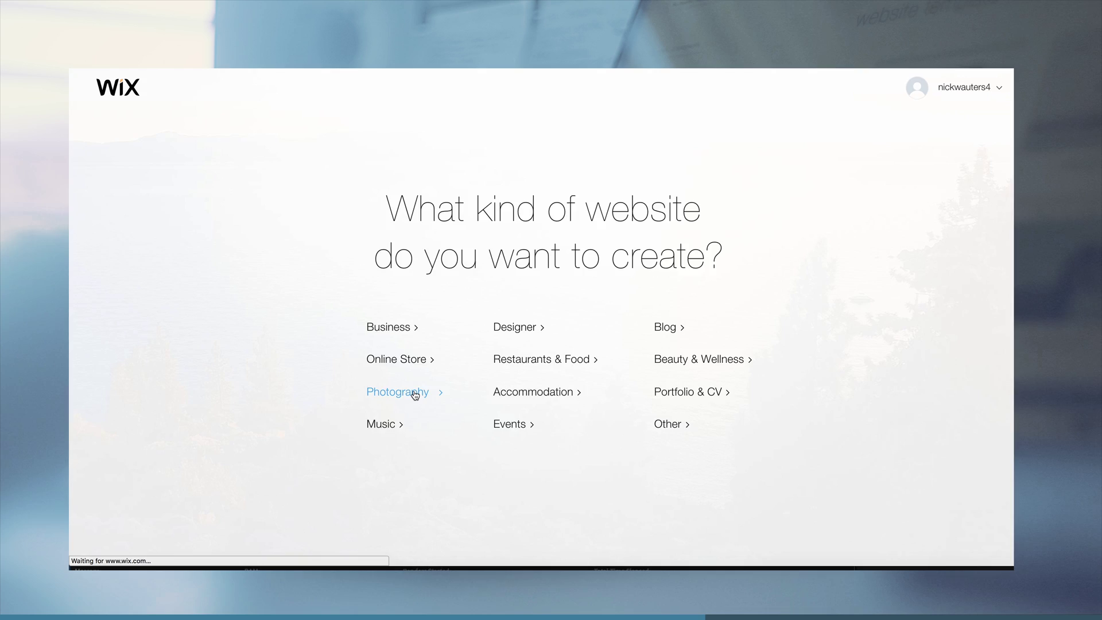
# Preview the Landscape Photography template's Beach gallery and enlarge the rocks photo.
pyautogui.scroll(-8, 520, 387)
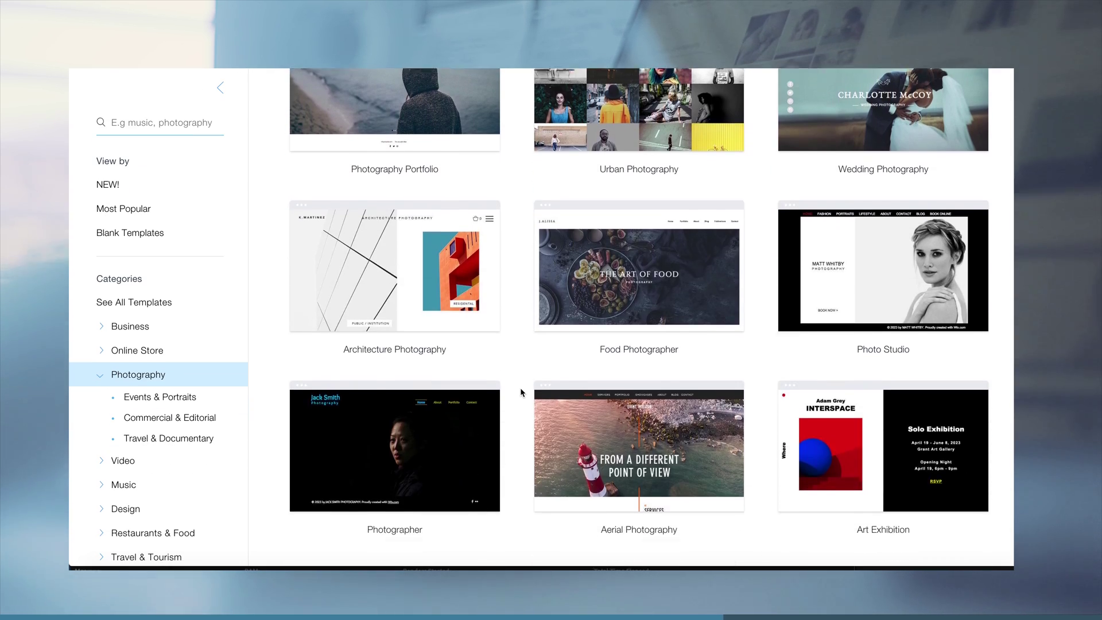
pyautogui.scroll(6, 520, 387)
pyautogui.click(838, 251)
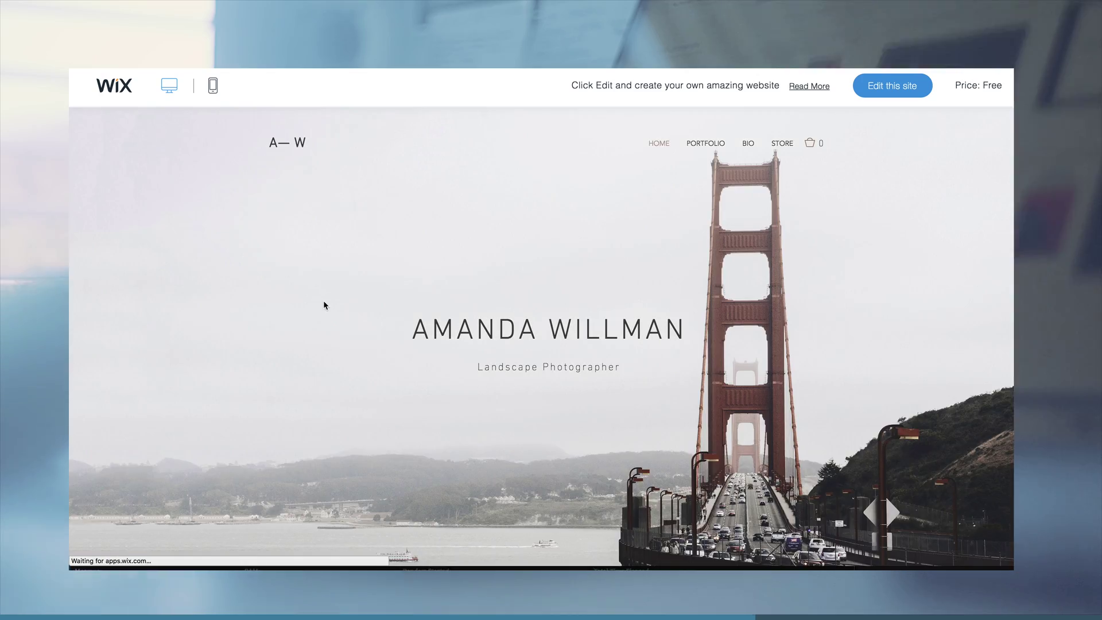
pyautogui.moveTo(689, 149)
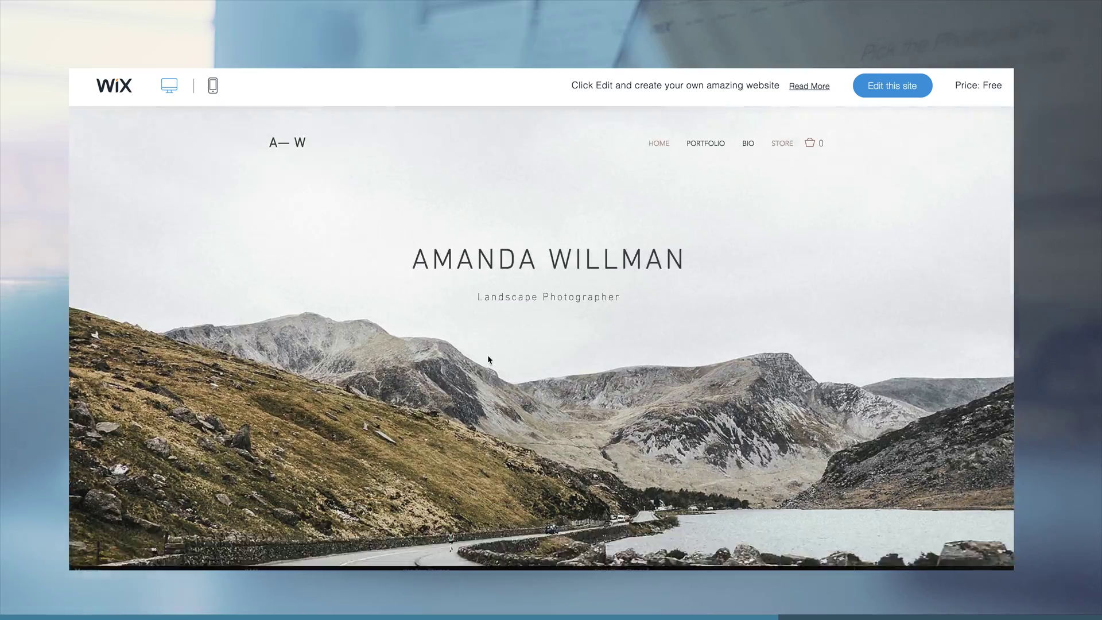
pyautogui.scroll(-15, 487, 360)
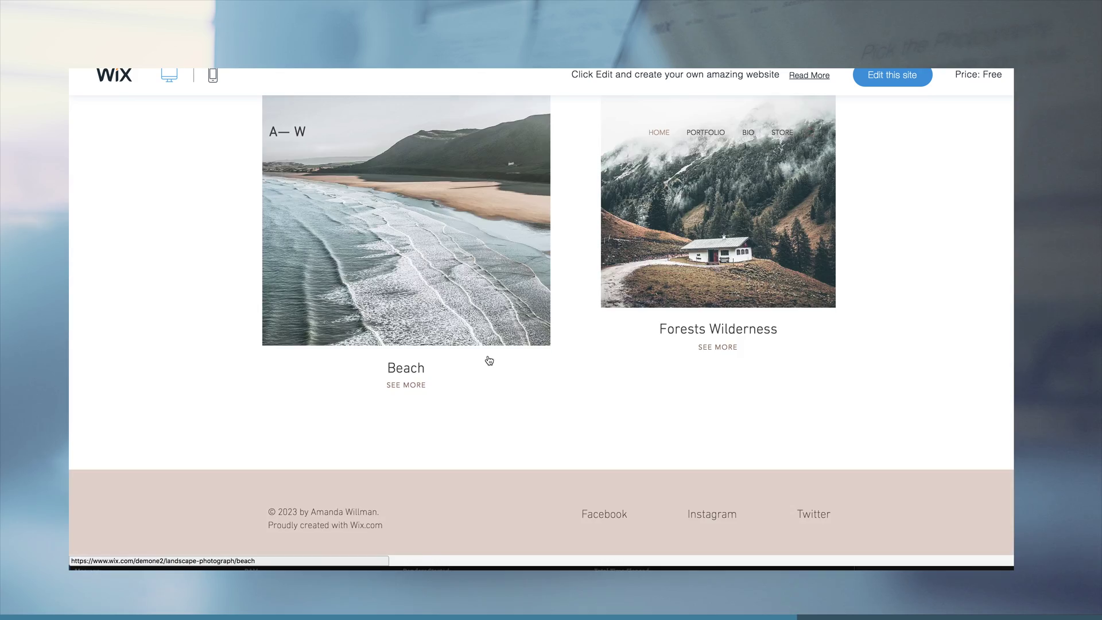
pyautogui.click(489, 360)
pyautogui.scroll(-2, 539, 345)
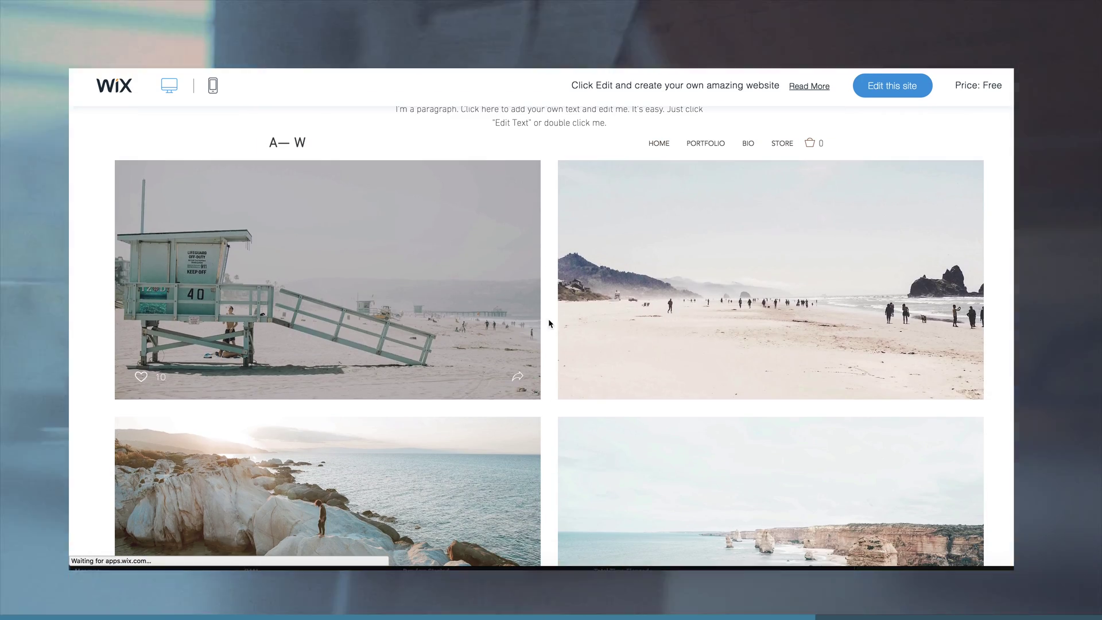
pyautogui.scroll(-8, 548, 319)
pyautogui.click(610, 317)
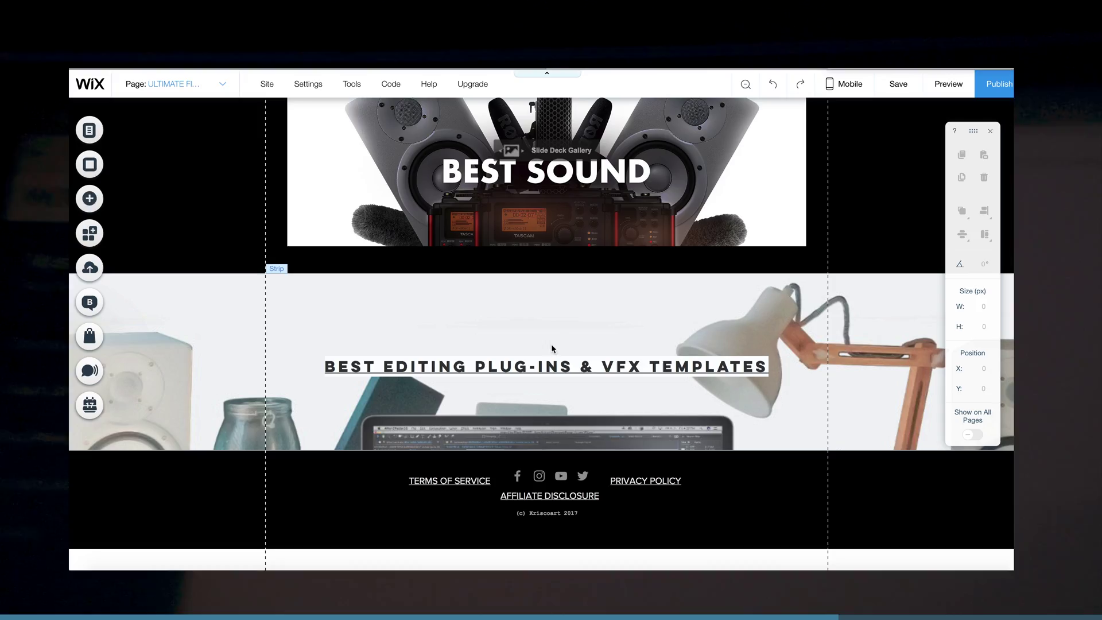
pyautogui.click(546, 322)
# Apply the Reveal scroll effect to the BEST EDITING PLUG-INS & VFX TEMPLATES strip's background image.
pyautogui.click(318, 243)
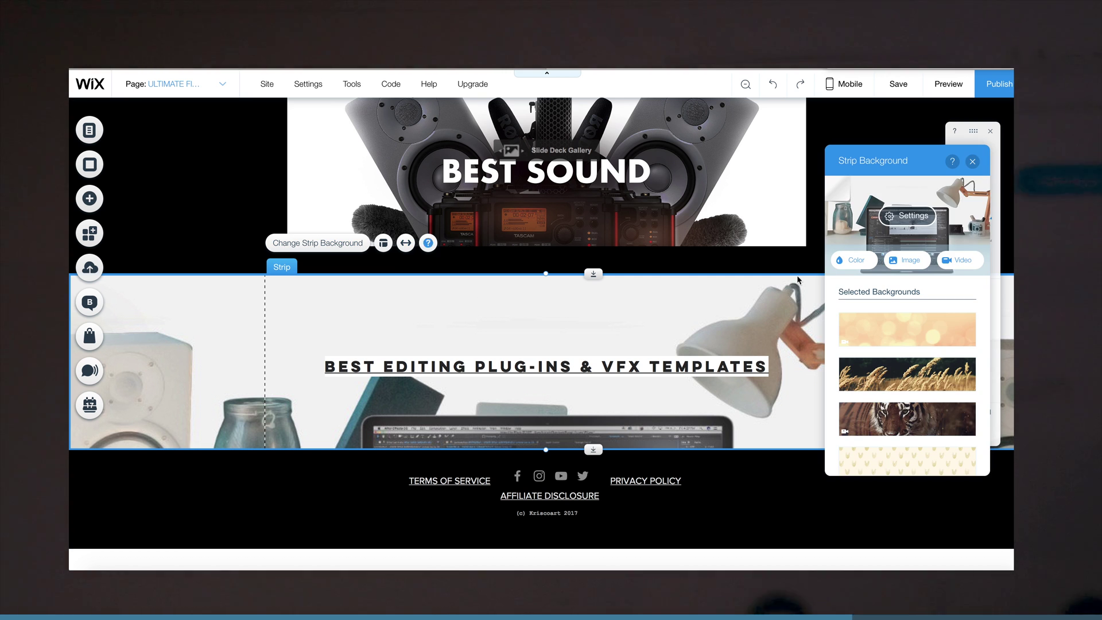
pyautogui.click(908, 216)
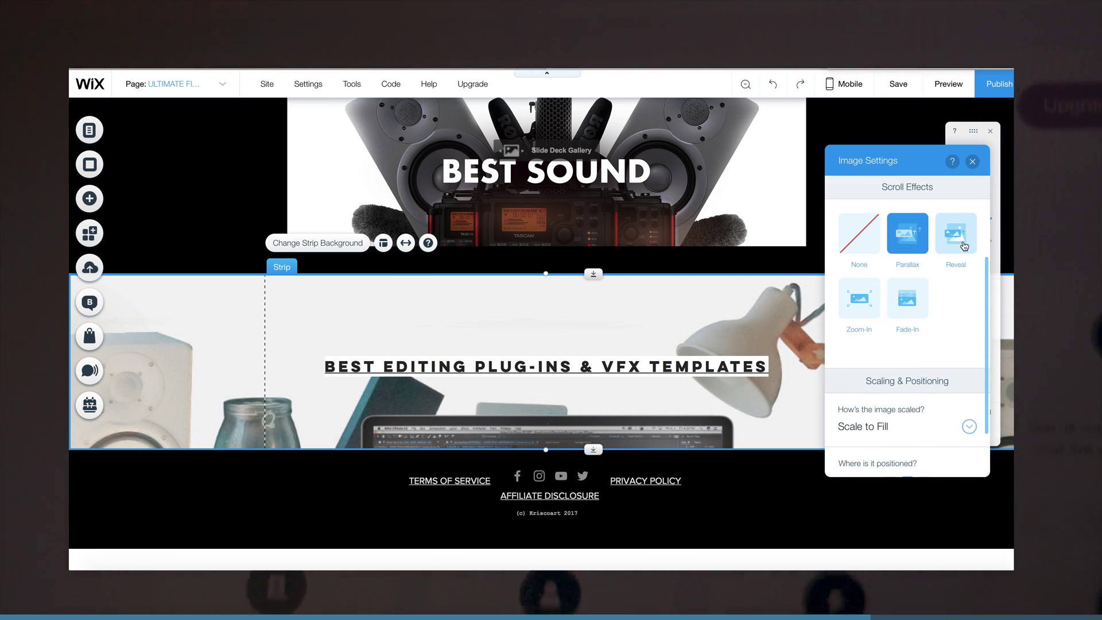
pyautogui.click(955, 235)
pyautogui.click(972, 161)
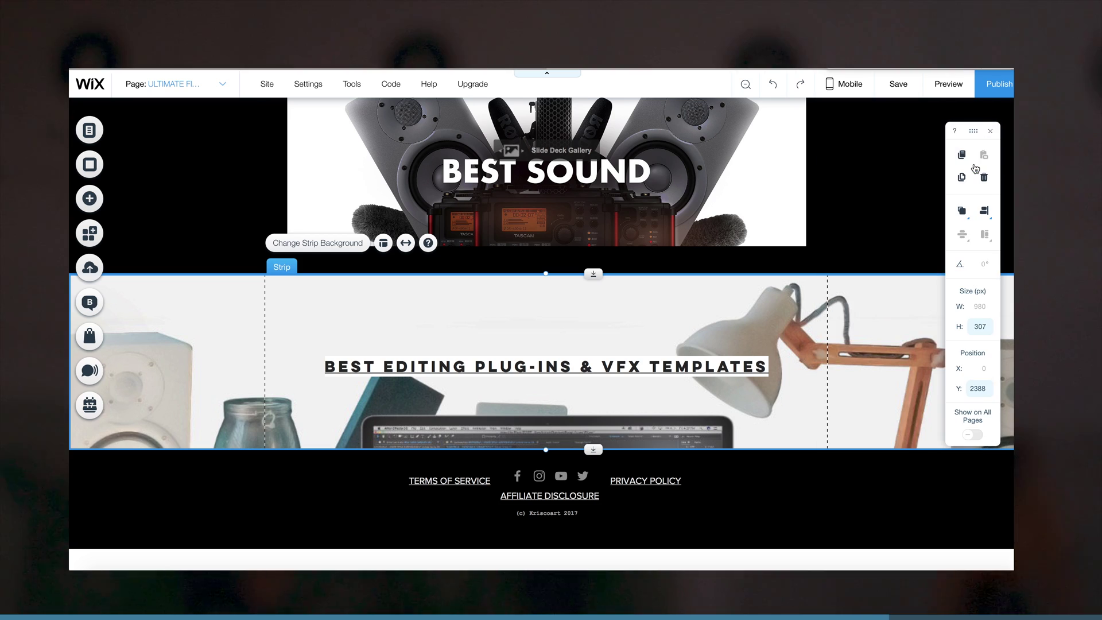
# Preview the site as visitors see it, then return to the editor.
pyautogui.click(948, 85)
pyautogui.scroll(3, 752, 299)
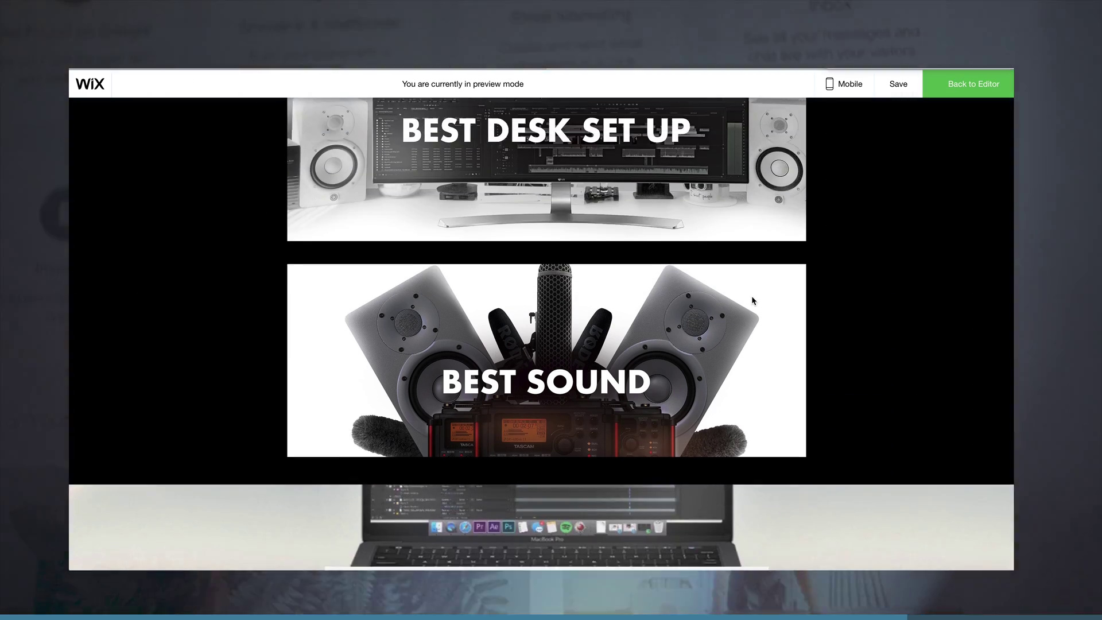
pyautogui.scroll(-3, 752, 299)
pyautogui.scroll(2, 751, 299)
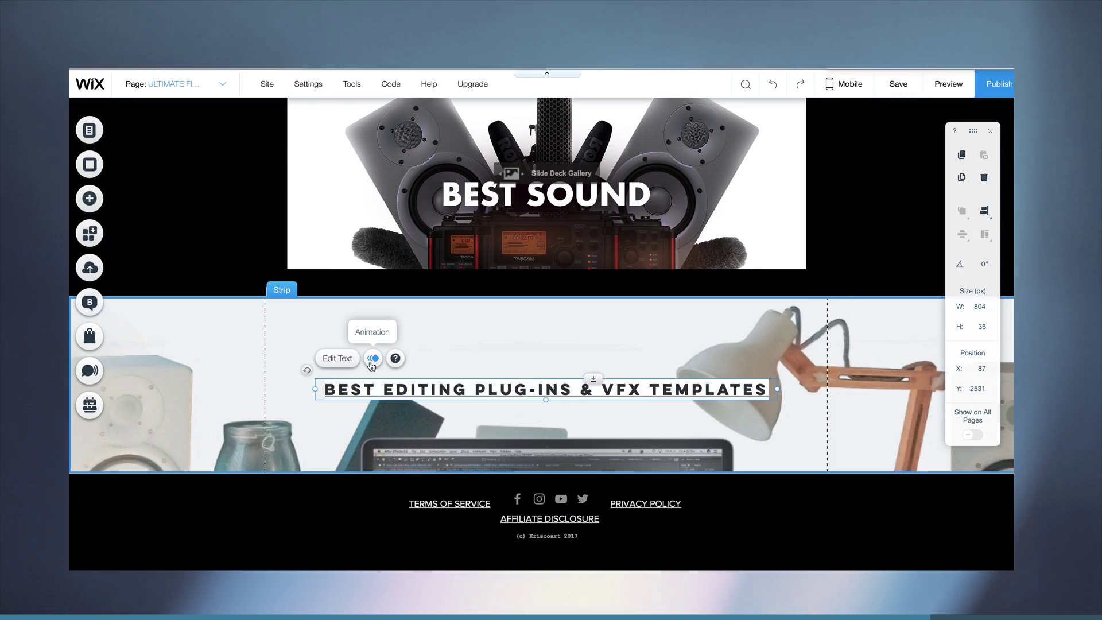
pyautogui.click(373, 358)
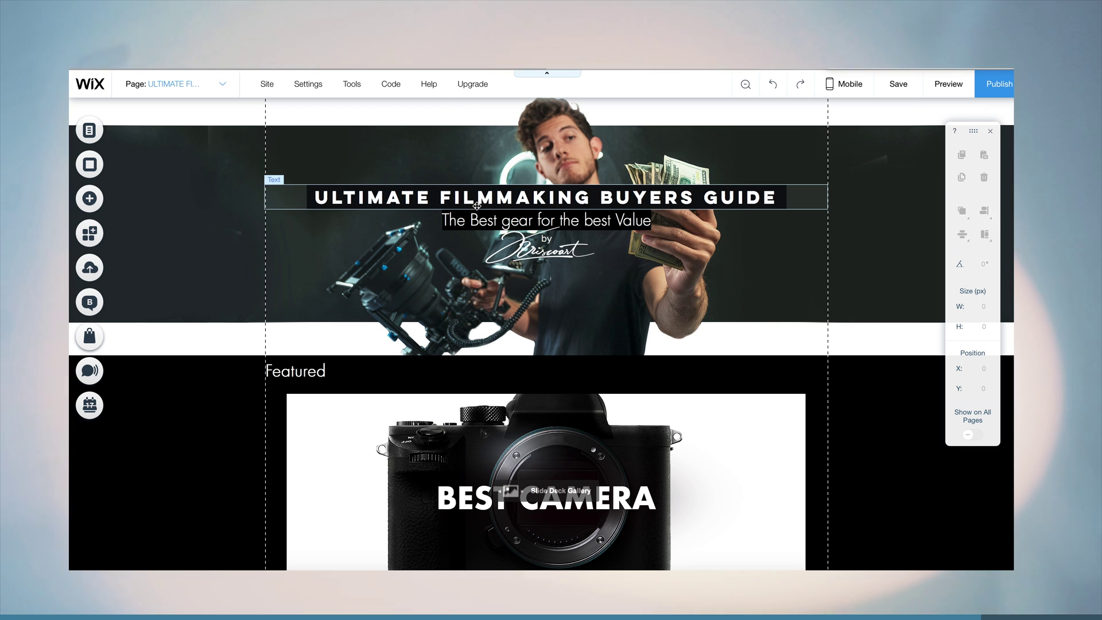
# Scroll down through the finished site to the Featured Posts buyers-guide section.
pyautogui.scroll(-20, 539, 260)
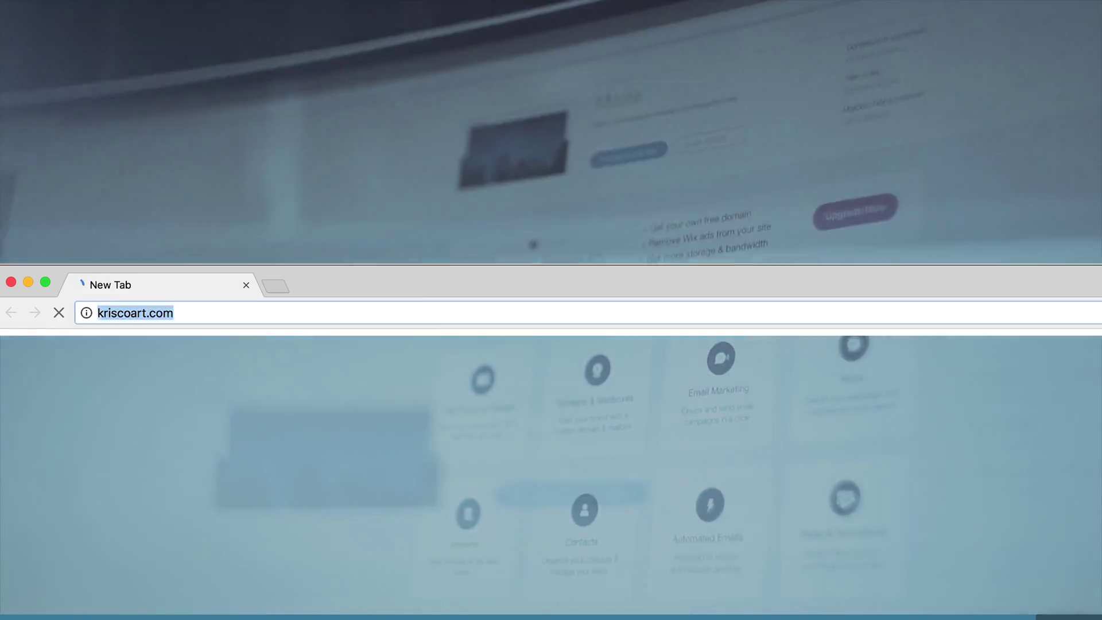
pyautogui.scroll(-8, 202, 342)
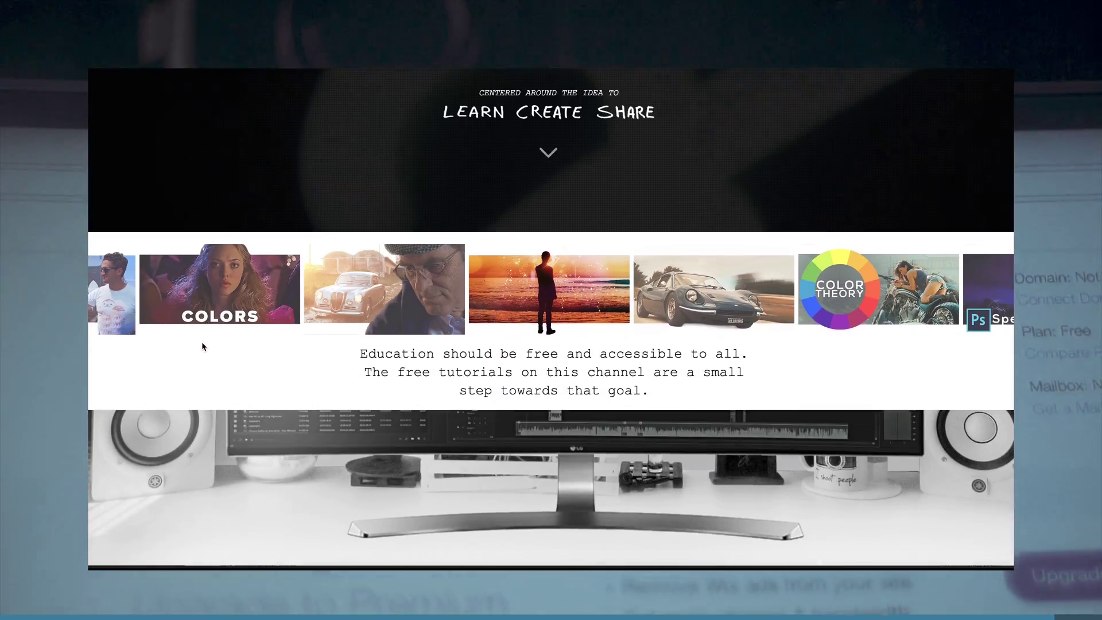
pyautogui.scroll(-10, 202, 345)
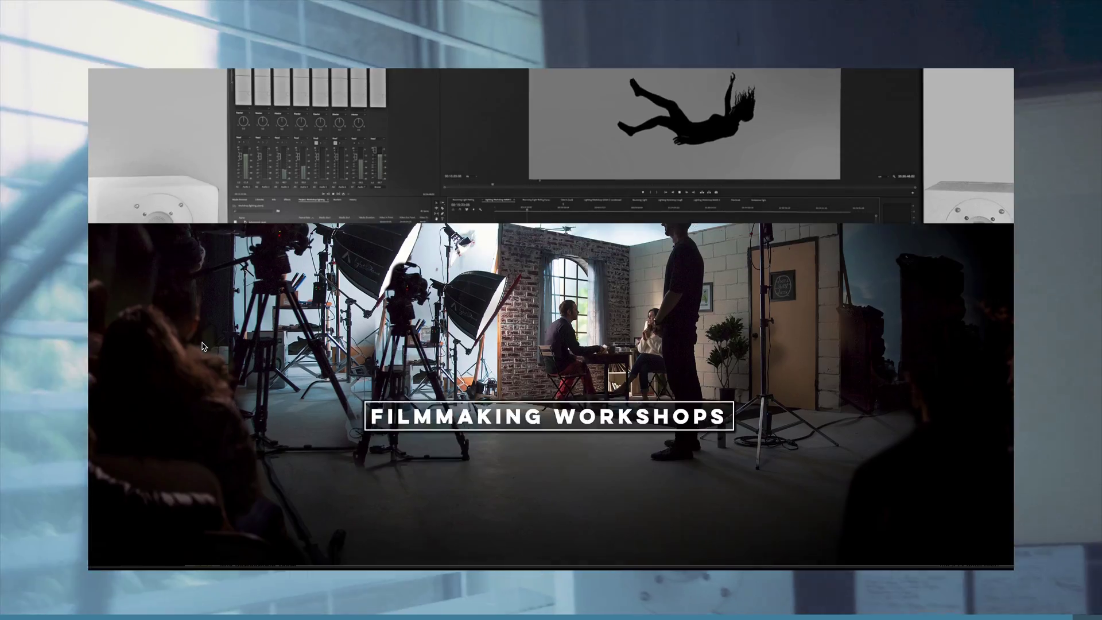
pyautogui.scroll(-10, 202, 345)
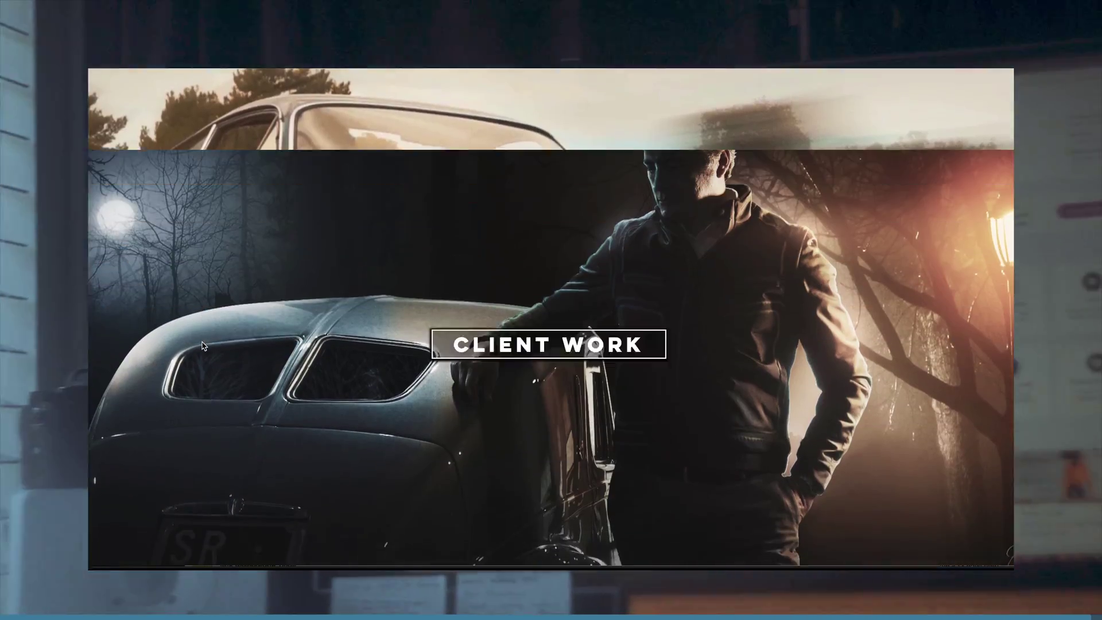
pyautogui.scroll(-5, 202, 345)
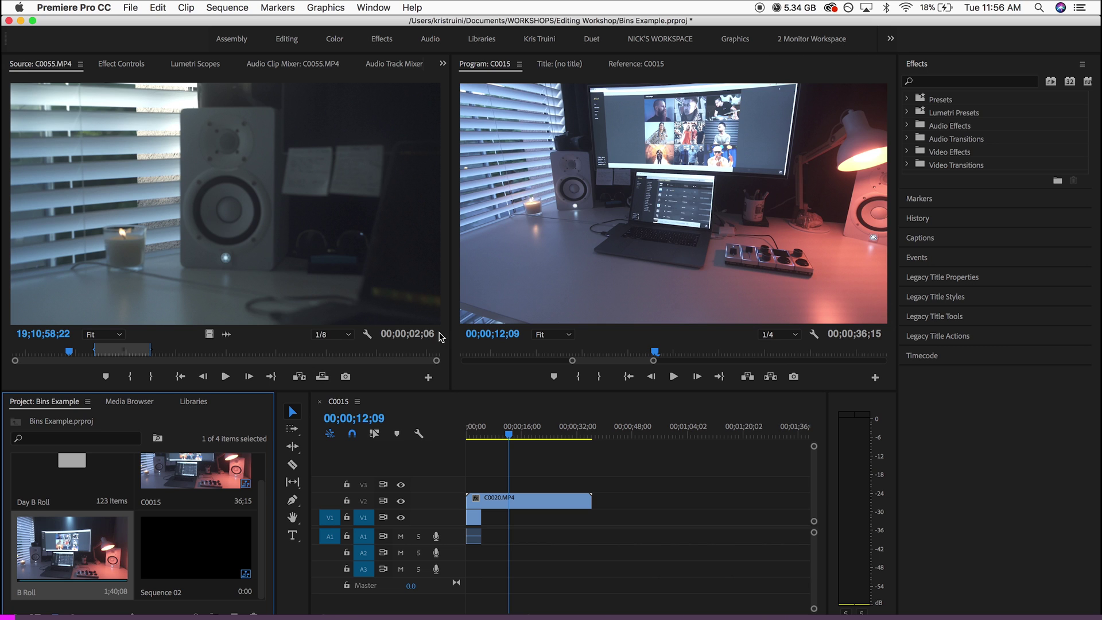
# Load the B Roll sequence into the Source Monitor.
pyautogui.rightClick(81, 545)
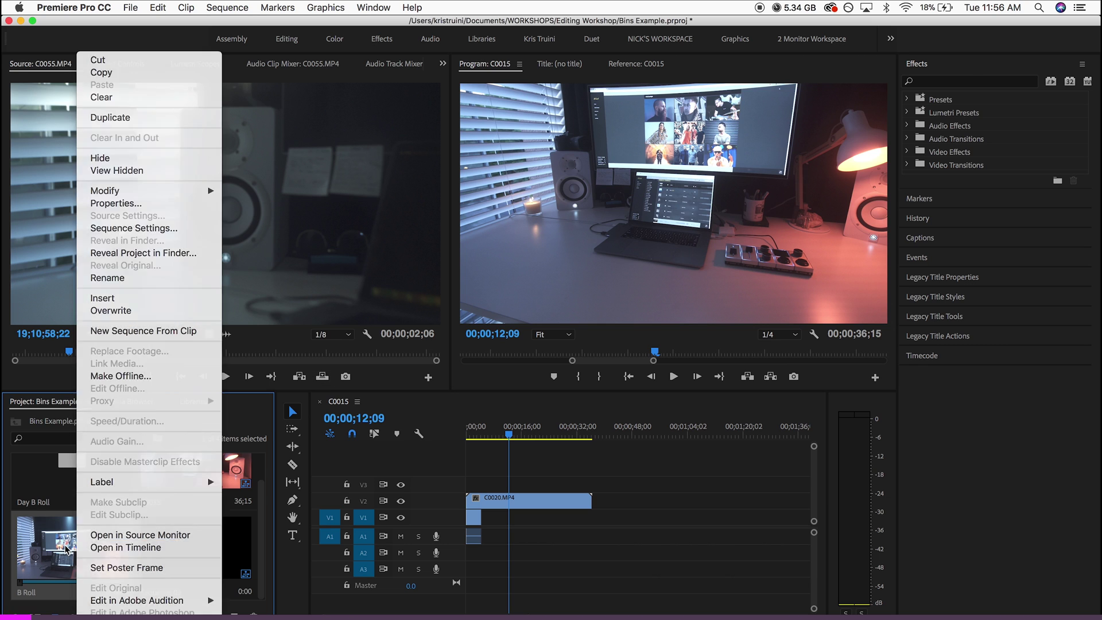
pyautogui.click(166, 556)
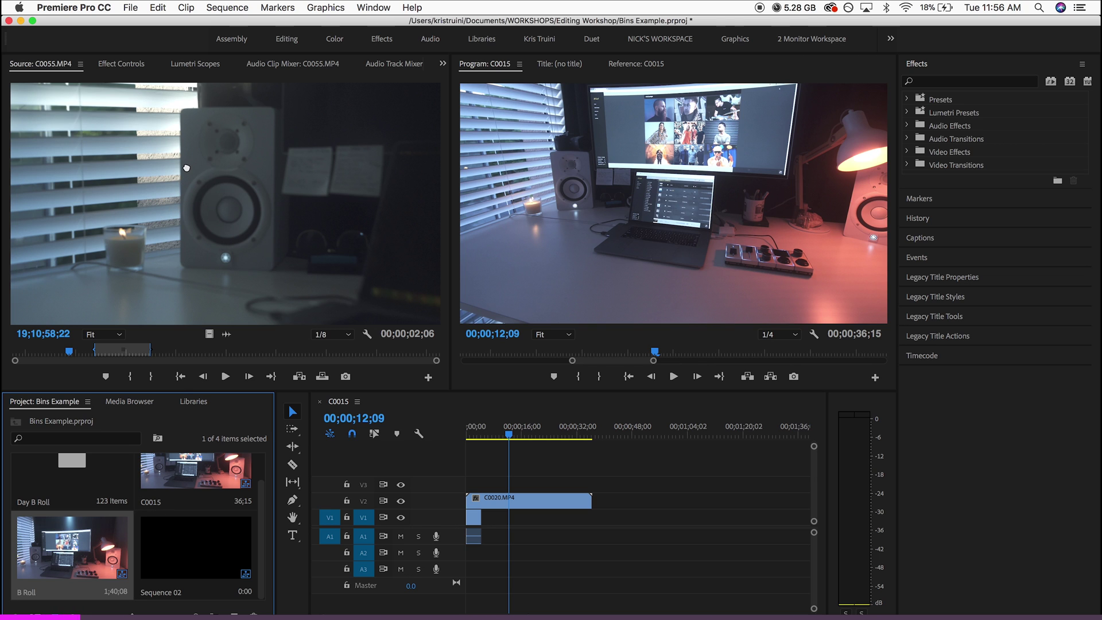
pyautogui.moveTo(187, 168); pyautogui.dragTo(188, 170)
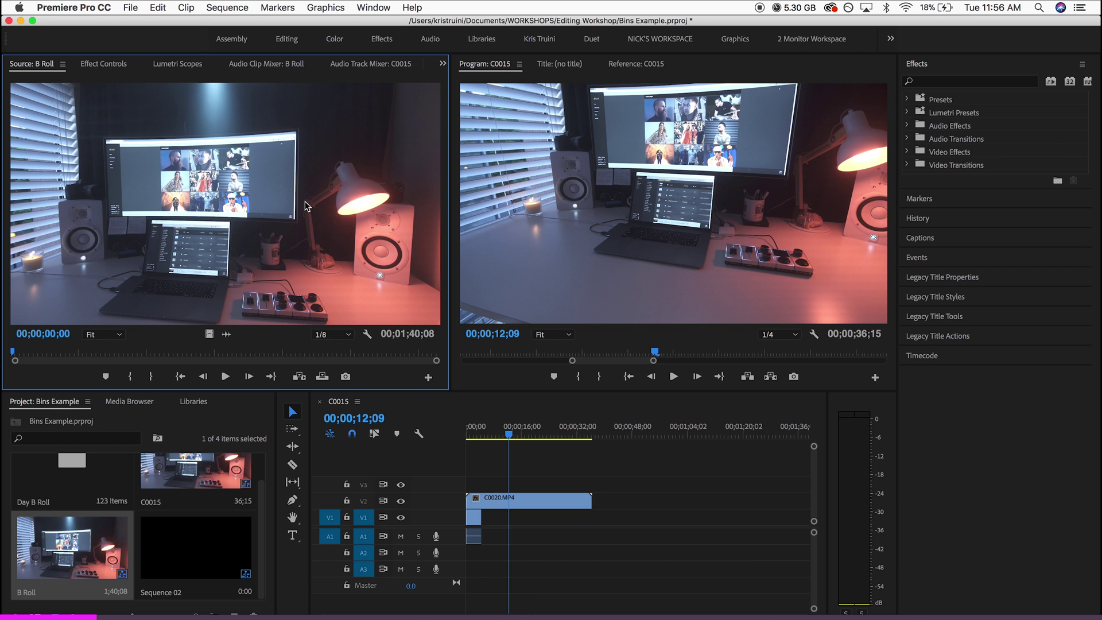
# Scrub the B Roll source and park its playhead at 00;00;10;09.
pyautogui.moveTo(21, 351); pyautogui.dragTo(155, 353)
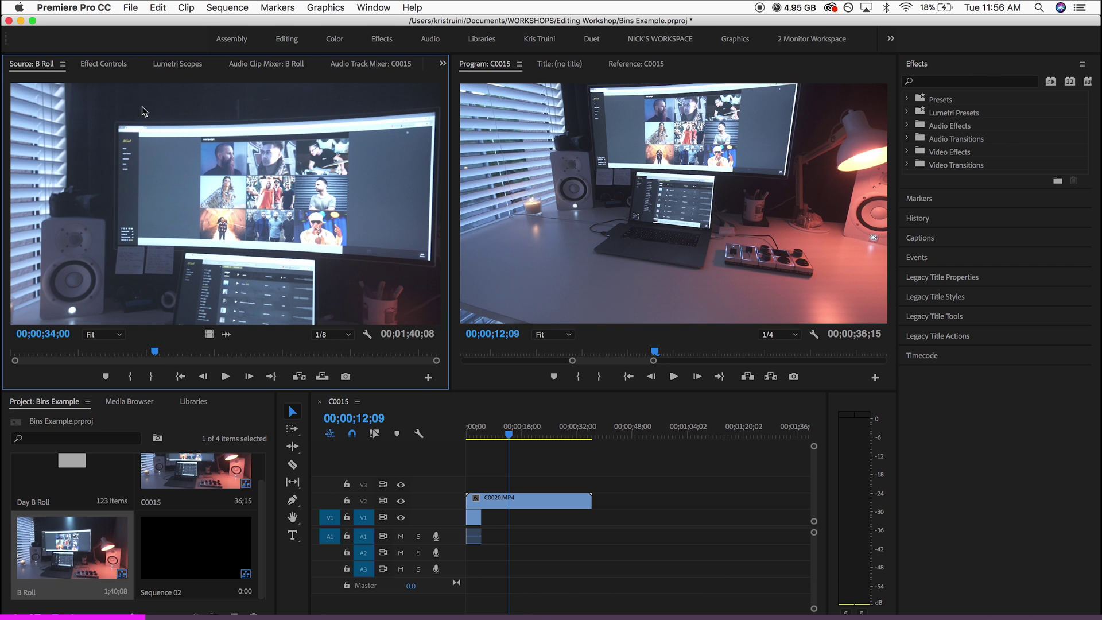
pyautogui.press('o')
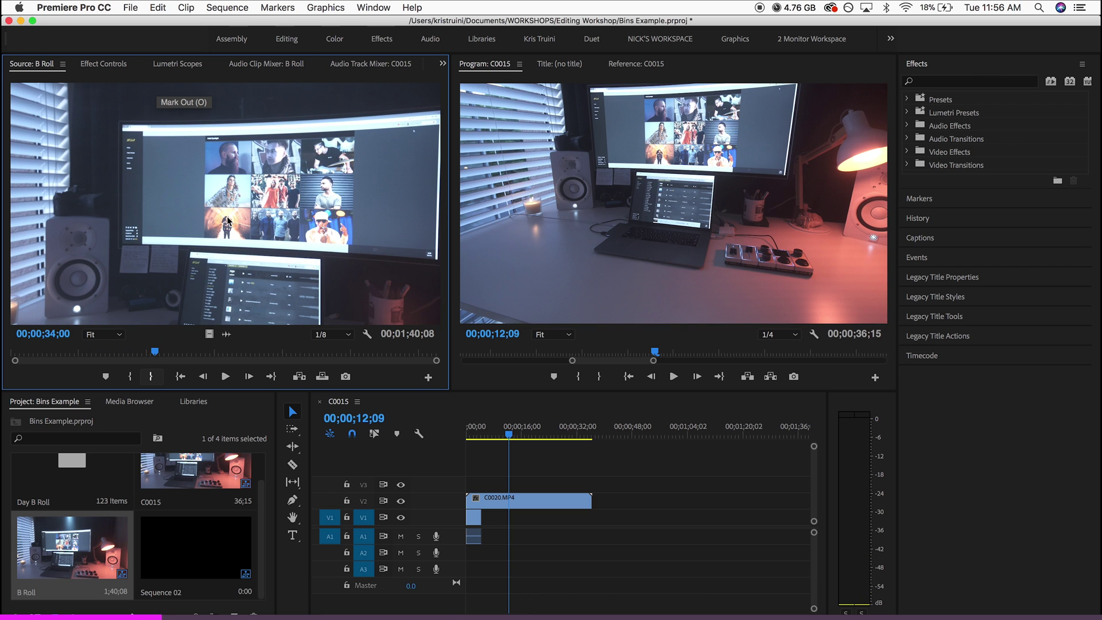
pyautogui.moveTo(34, 355); pyautogui.dragTo(57, 356)
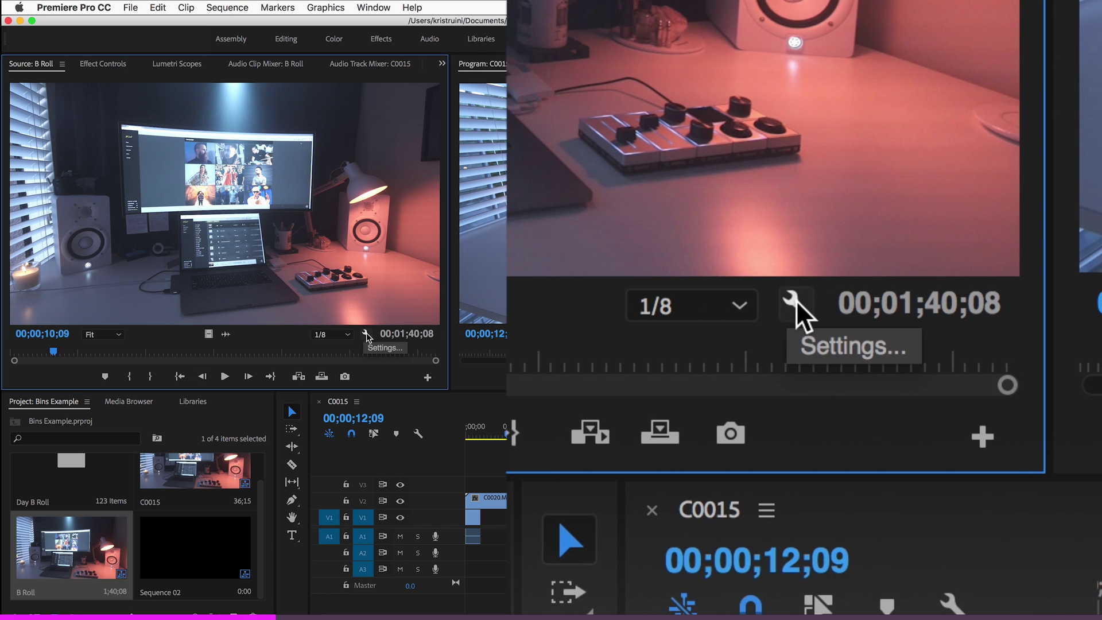
# Open the B Roll source via Open Sequence in Timeline and dock that panel above the C0015 timeline.
pyautogui.click(366, 334)
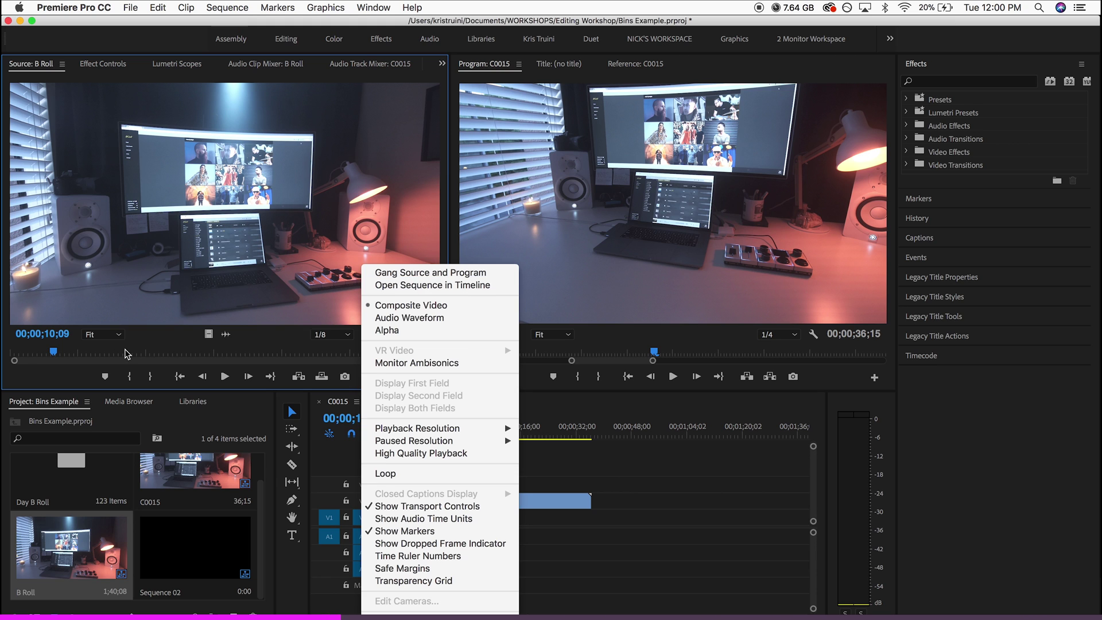
pyautogui.click(434, 285)
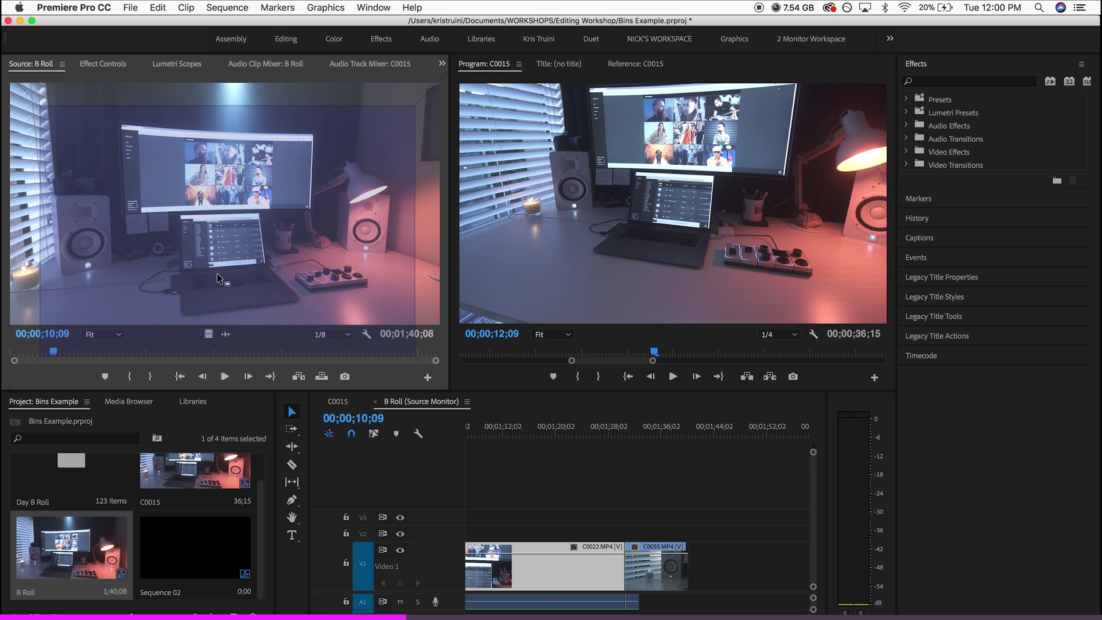
pyautogui.moveTo(326, 417); pyautogui.dragTo(365, 492)
pyautogui.moveTo(372, 446); pyautogui.dragTo(372, 433)
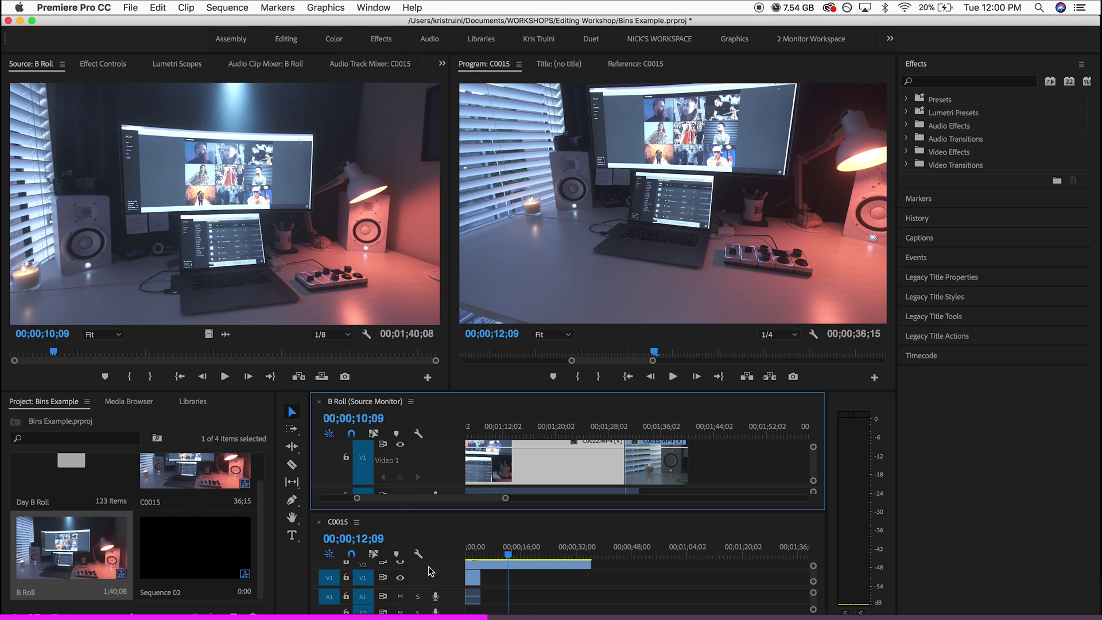
# Resize the panels to make both the B Roll and C0015 timelines taller.
pyautogui.moveTo(435, 391); pyautogui.dragTo(385, 311)
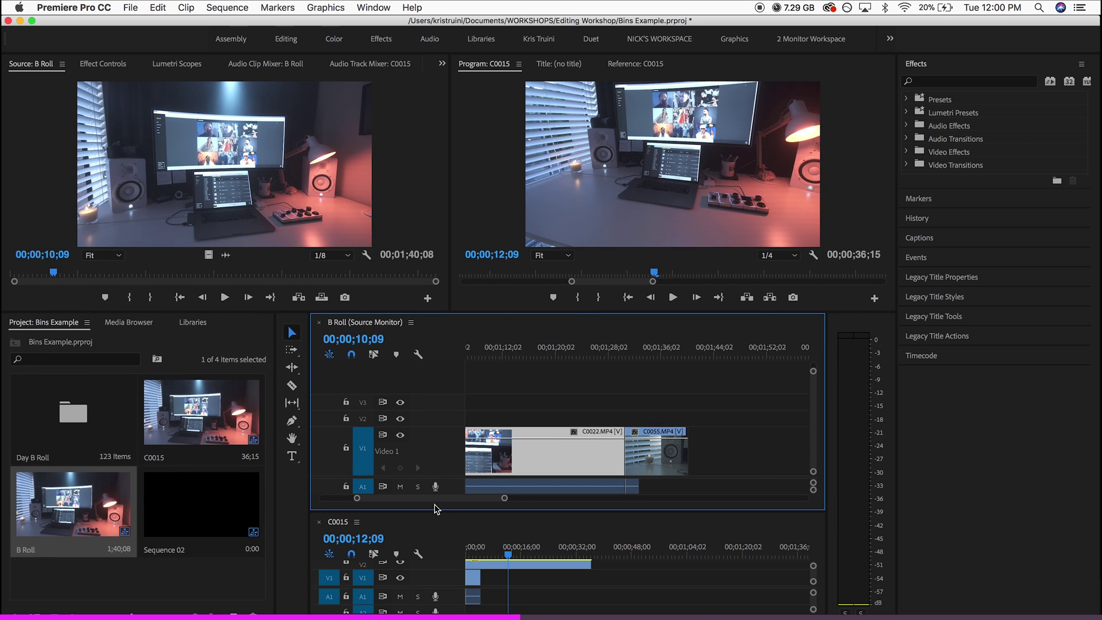
pyautogui.moveTo(433, 511); pyautogui.dragTo(460, 457)
pyautogui.scroll(5, 571, 392)
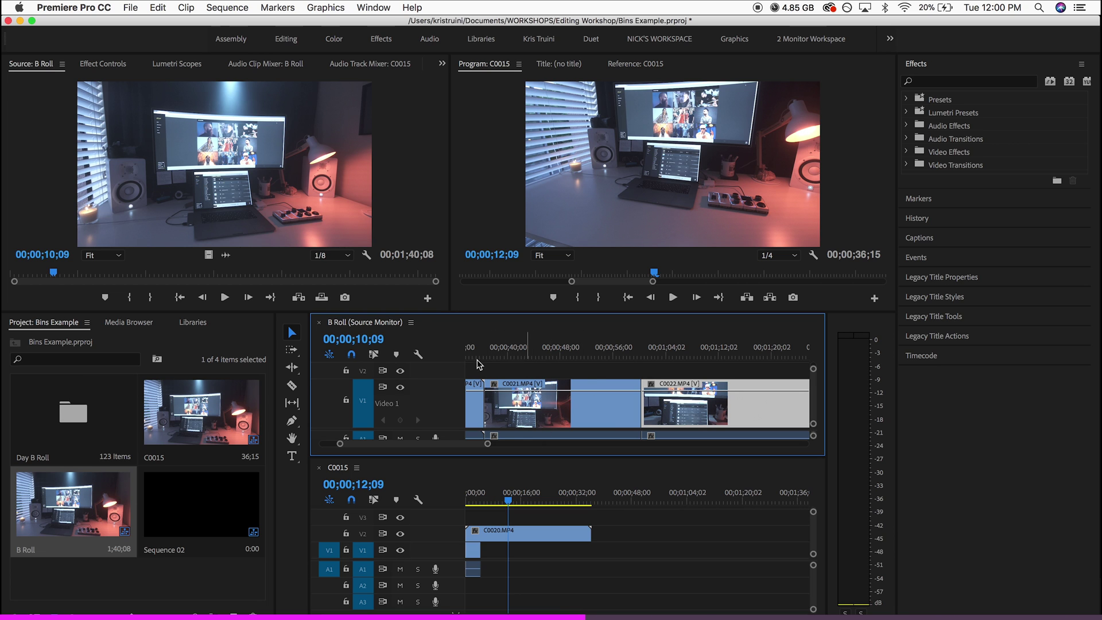
# Mark In at 00;00;38;12 and Out at 00;00;55;02 in B Roll, then insert the range into C0015.
pyautogui.moveTo(507, 355); pyautogui.dragTo(529, 352)
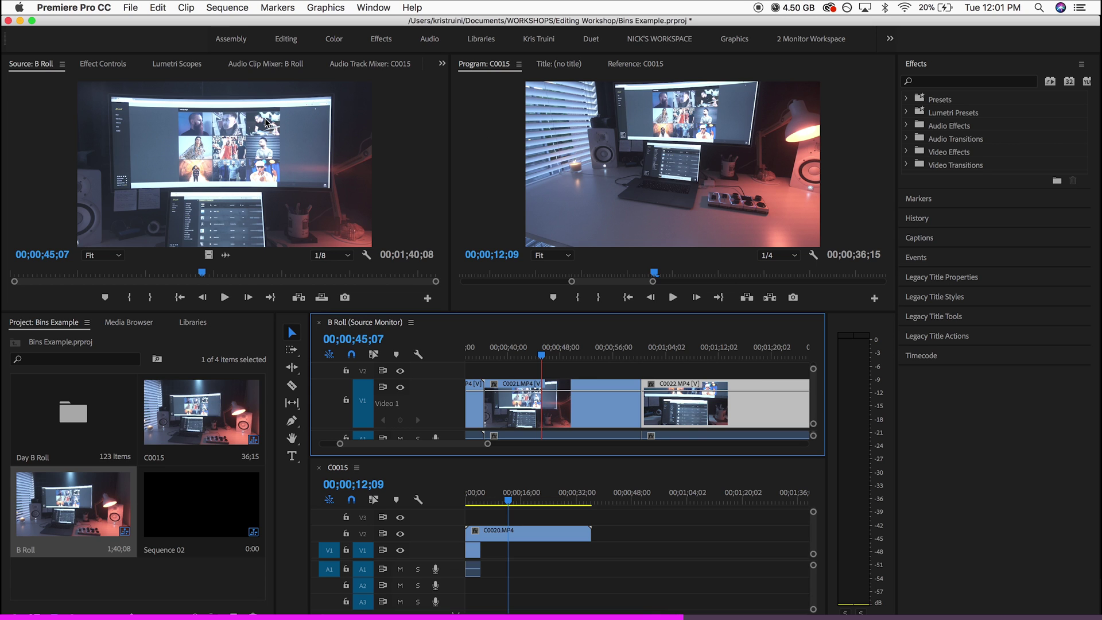
pyautogui.moveTo(543, 350)
pyautogui.mouseDown()
pyautogui.moveTo(562, 353)
pyautogui.moveTo(500, 353)
pyautogui.moveTo(526, 354)
pyautogui.mouseUp()
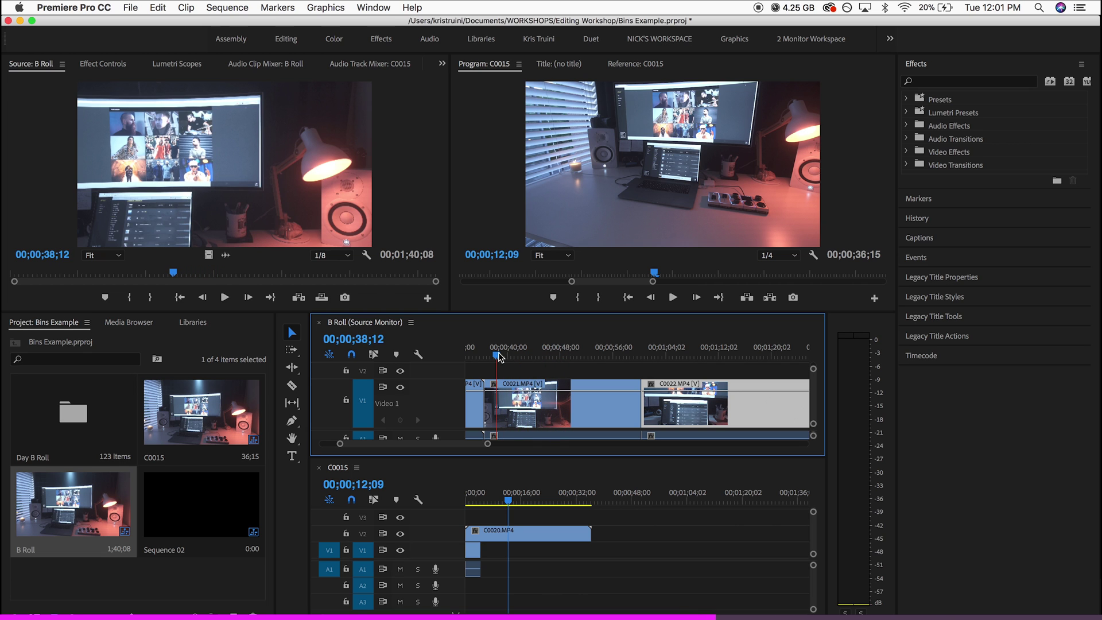
pyautogui.press('i')
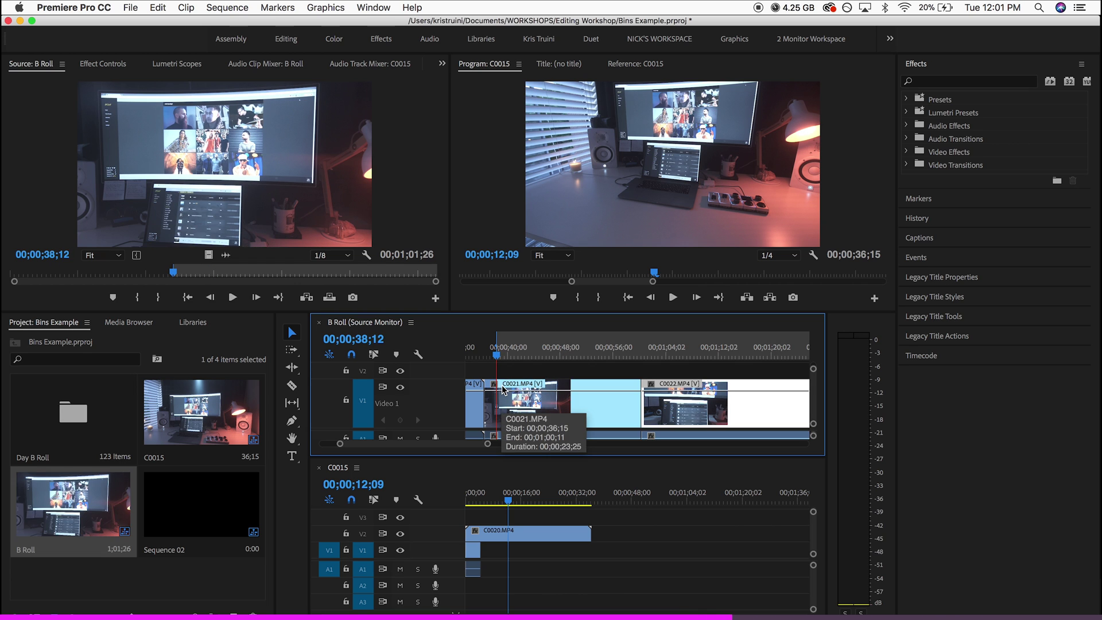
pyautogui.moveTo(586, 351); pyautogui.dragTo(608, 351)
pyautogui.press('o')
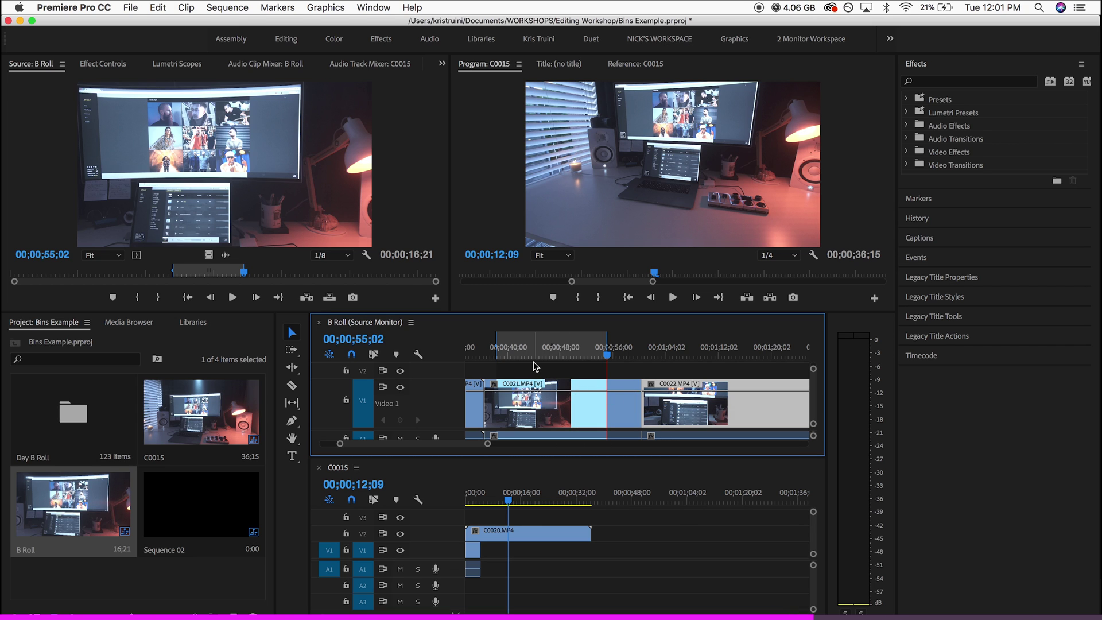
pyautogui.click(306, 296)
# Move the C0015 playhead to 00;00;38;00 and the B Roll playhead to 00;01;02;10.
pyautogui.moveTo(373, 484); pyautogui.dragTo(384, 480)
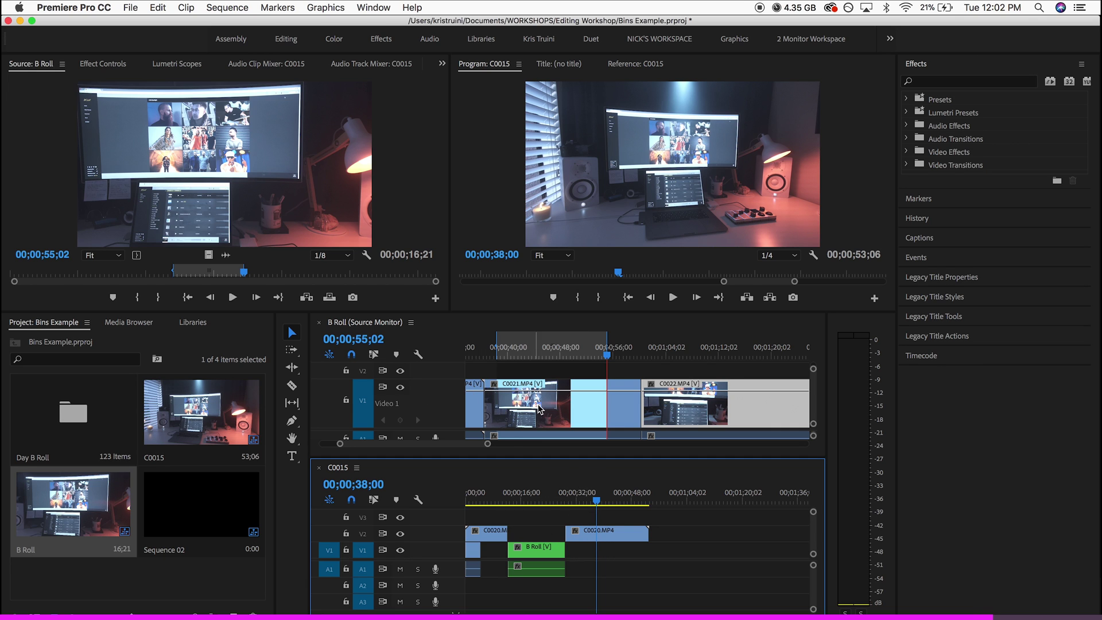
pyautogui.hscroll(-3, 545, 409)
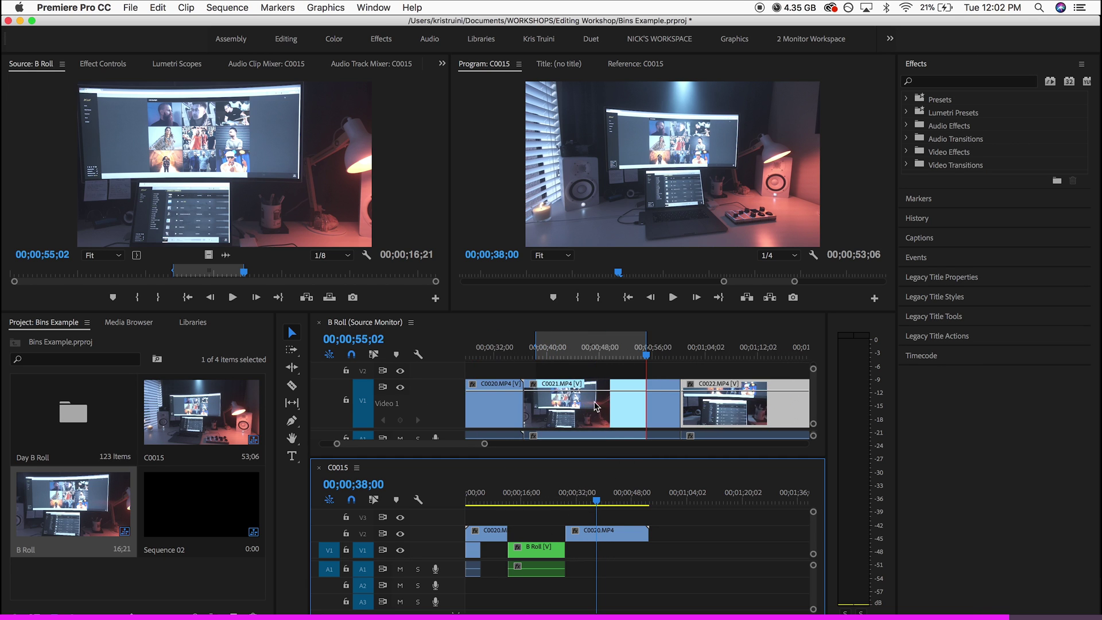
pyautogui.scroll(-4, 595, 407)
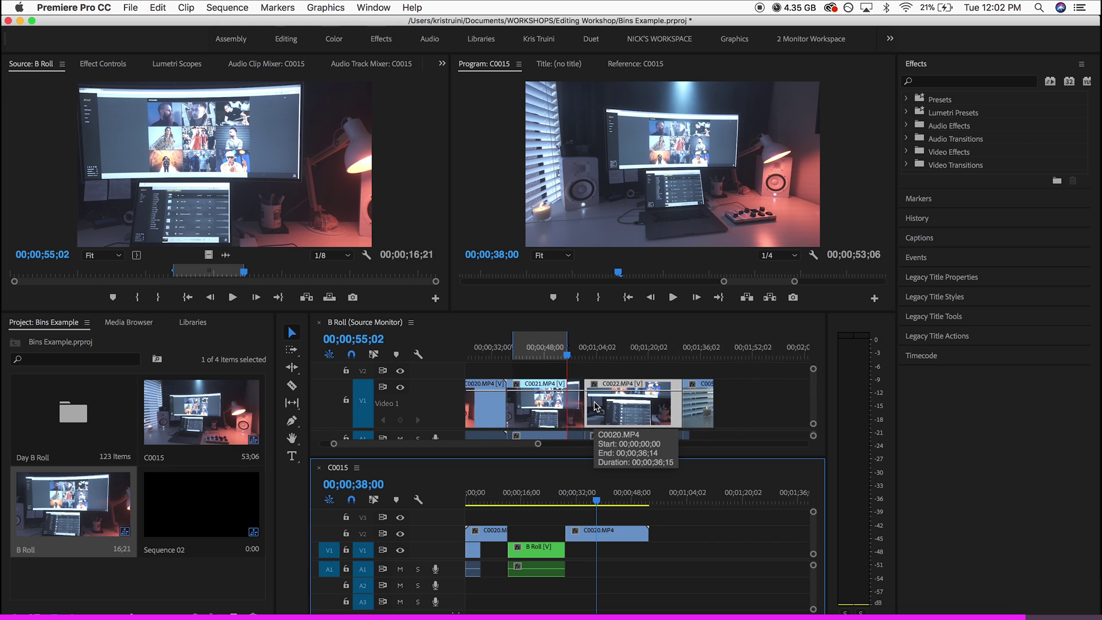
pyautogui.scroll(-3, 594, 407)
pyautogui.moveTo(559, 355); pyautogui.dragTo(570, 356)
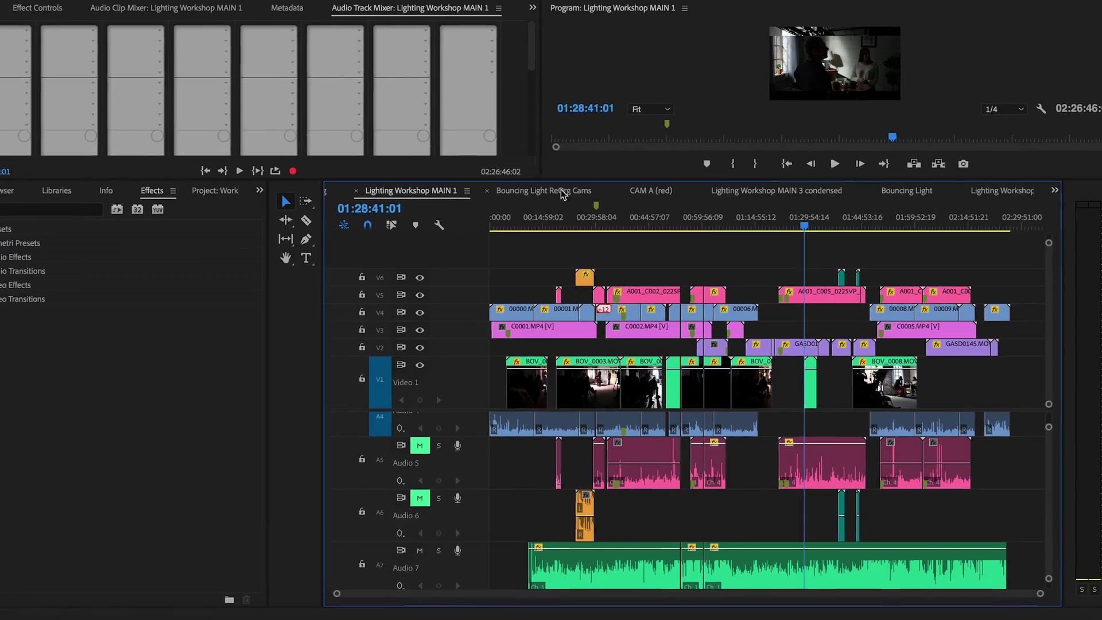
# Bring the Bouncing Light ReOrg Cams sequence to the front in the timeline panel.
pyautogui.click(559, 191)
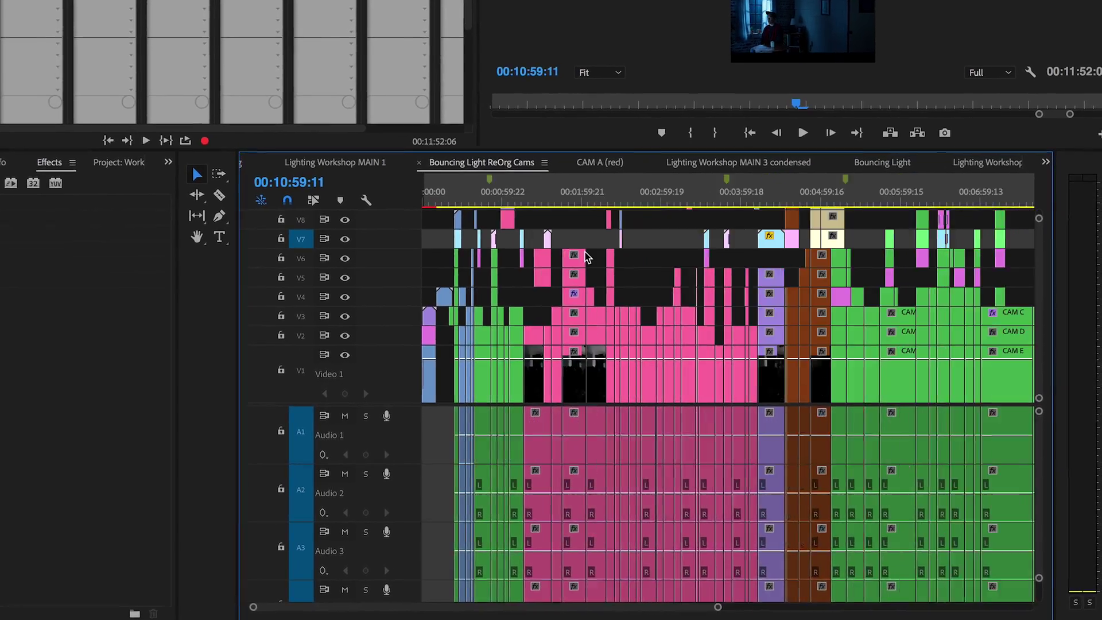